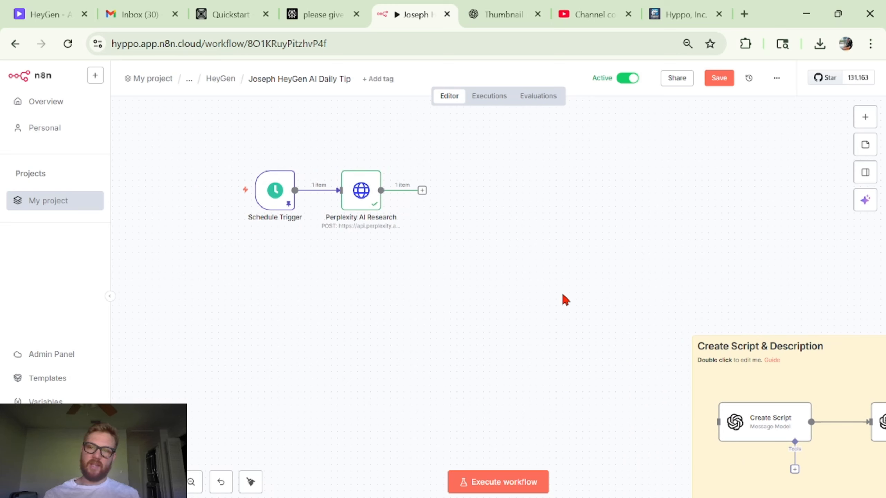
- Open the Schedule Trigger node to review its trigger rules, then return to the canvas
{"action": "scroll", "coordinate": [573, 305], "scroll_direction": "left", "scroll_amount": 5}
{"action": "scroll", "coordinate": [572, 306], "scroll_direction": "up", "scroll_amount": 4}
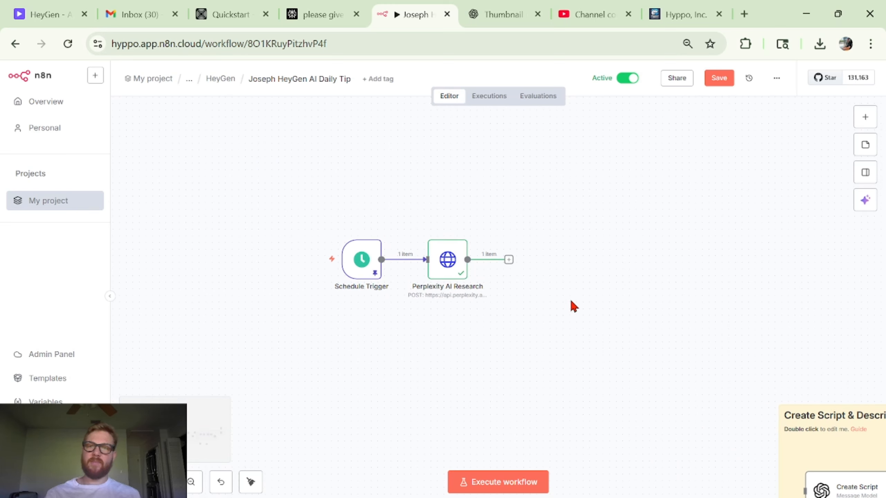
{"action": "scroll", "coordinate": [476, 292], "scroll_direction": "left", "scroll_amount": 5}
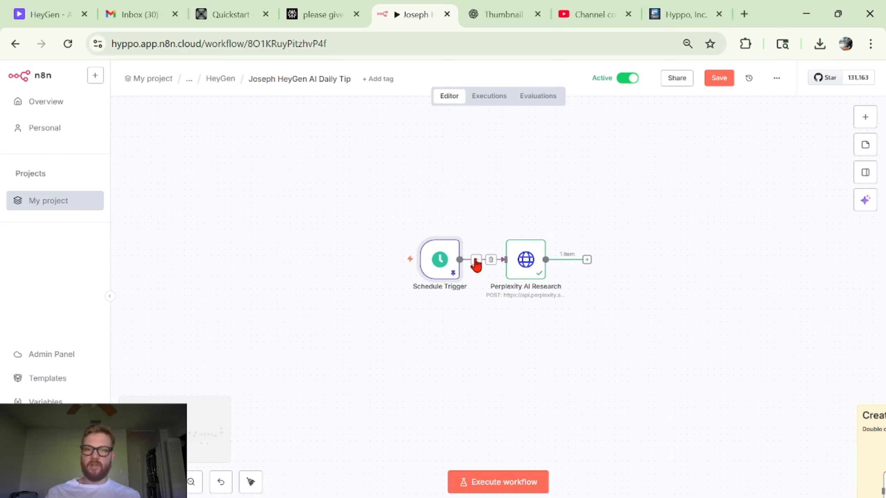
{"action": "double_click", "coordinate": [448, 269]}
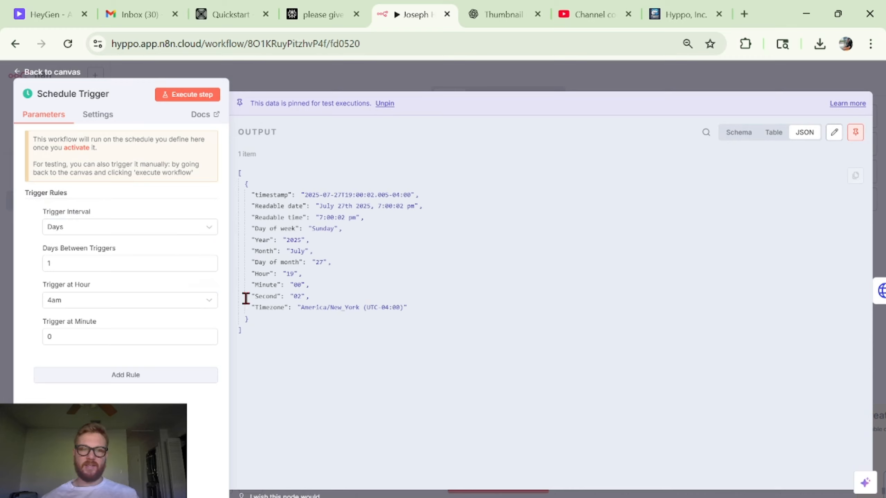
{"action": "left_click", "coordinate": [544, 92]}
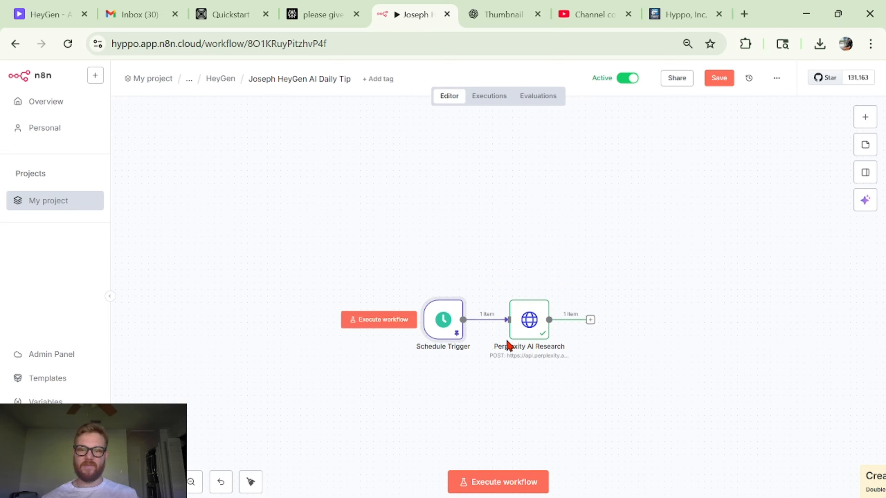
- Open the Perplexity AI Research HTTP request node and review its URL and header parameters
{"action": "scroll", "coordinate": [527, 340], "scroll_direction": "down", "scroll_amount": 2}
{"action": "double_click", "coordinate": [544, 300]}
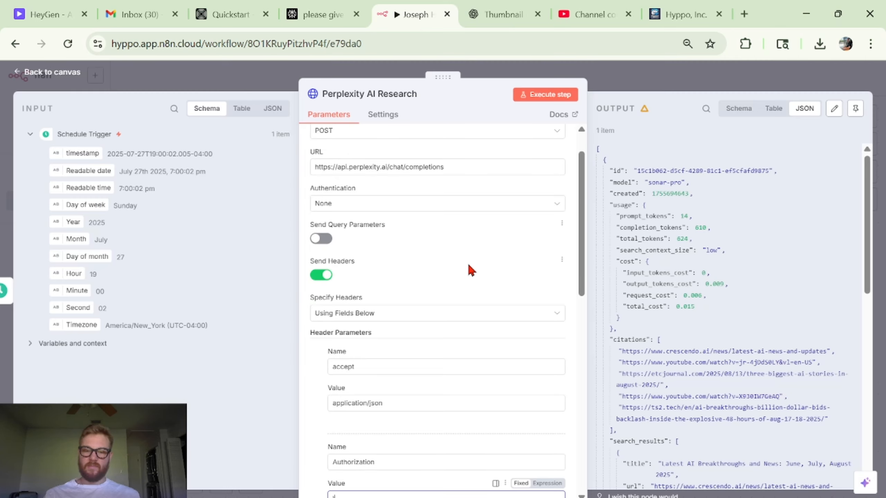
{"action": "scroll", "coordinate": [468, 263], "scroll_direction": "up", "scroll_amount": 2}
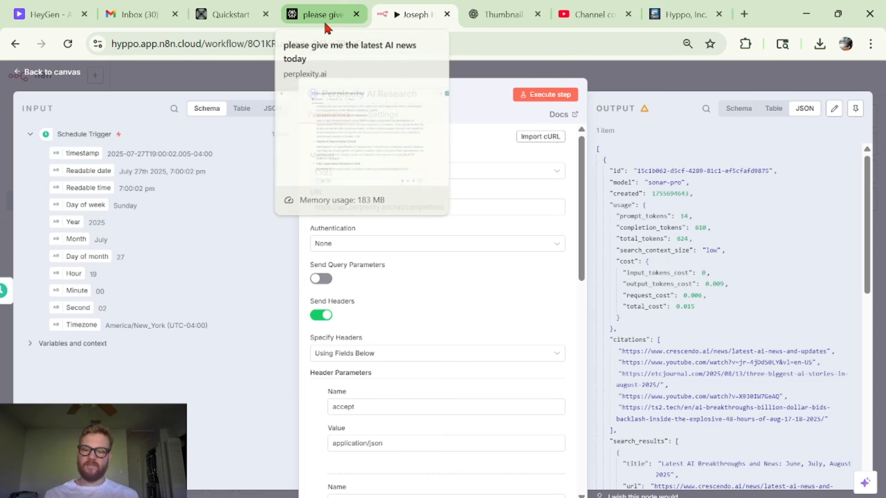
{"action": "left_click", "coordinate": [266, 13]}
{"action": "scroll", "coordinate": [541, 170], "scroll_direction": "down", "scroll_amount": 1}
{"action": "key", "text": "ctrl+plus"}
{"action": "key", "text": "ctrl+plus"}
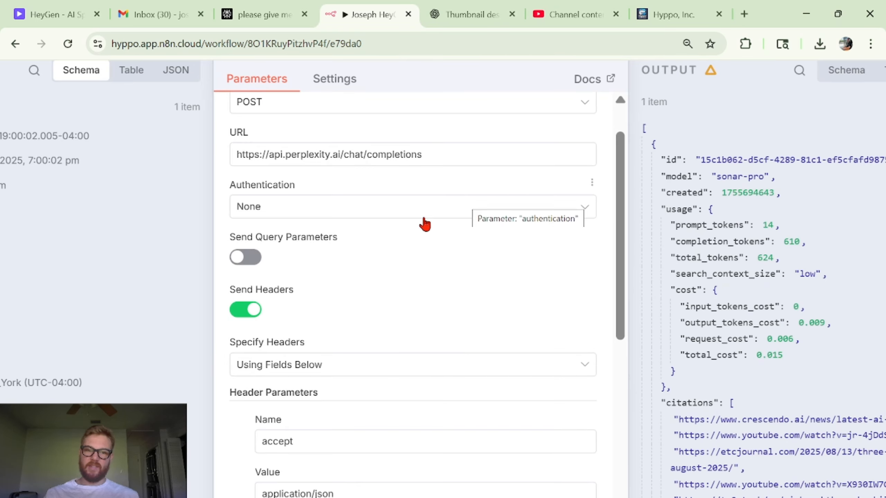
{"action": "scroll", "coordinate": [349, 251], "scroll_direction": "down", "scroll_amount": 2}
{"action": "scroll", "coordinate": [294, 275], "scroll_direction": "down", "scroll_amount": 1}
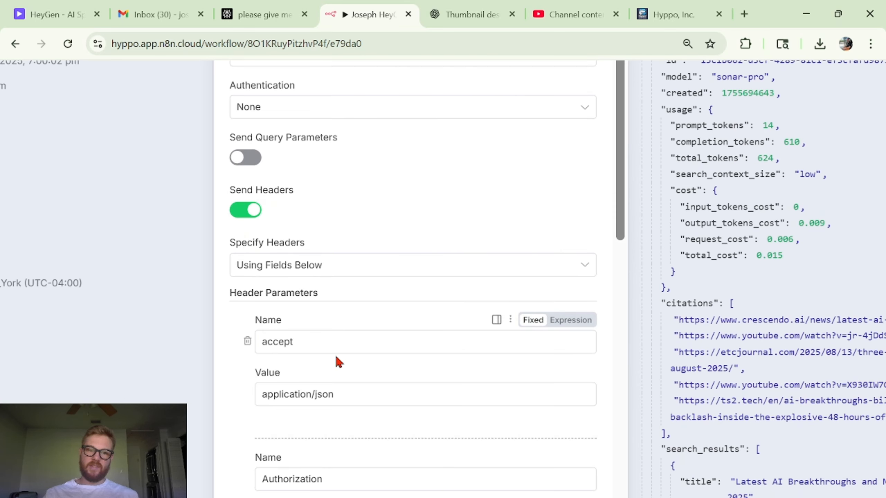
{"action": "left_click_drag", "start_coordinate": [263, 341], "coordinate": [320, 314]}
{"action": "scroll", "coordinate": [320, 314], "scroll_direction": "down", "scroll_amount": 1}
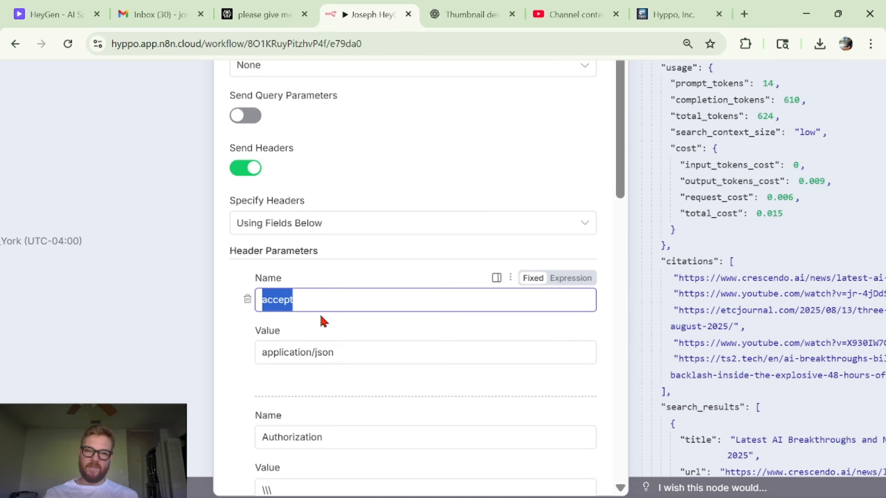
{"action": "left_click", "coordinate": [302, 349]}
{"action": "double_click", "coordinate": [302, 349]}
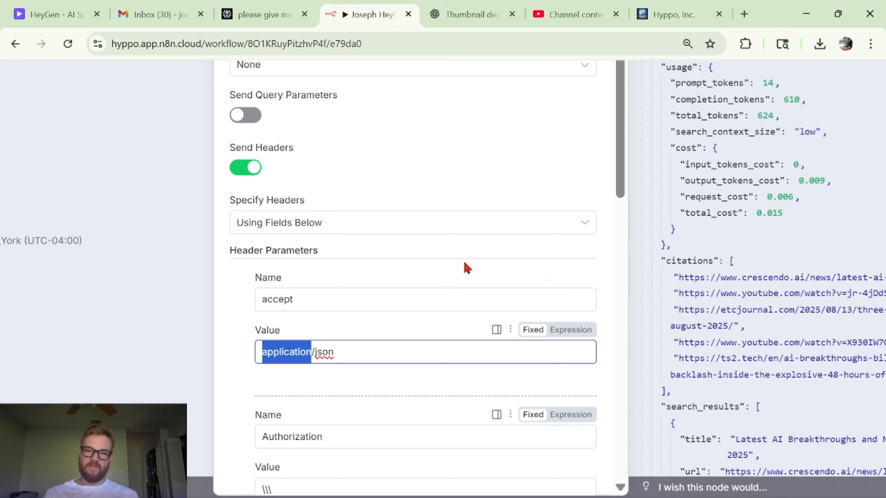
{"action": "left_click", "coordinate": [432, 253]}
{"action": "scroll", "coordinate": [432, 254], "scroll_direction": "down", "scroll_amount": 3}
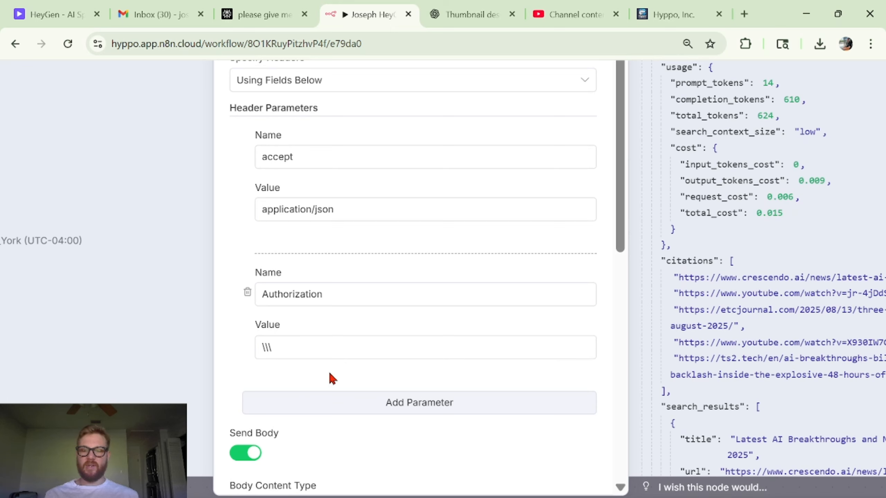
- Open the Perplexity account's API keys page, starting and cancelling a new key
{"action": "key", "text": "ctrl+shift+Tab"}
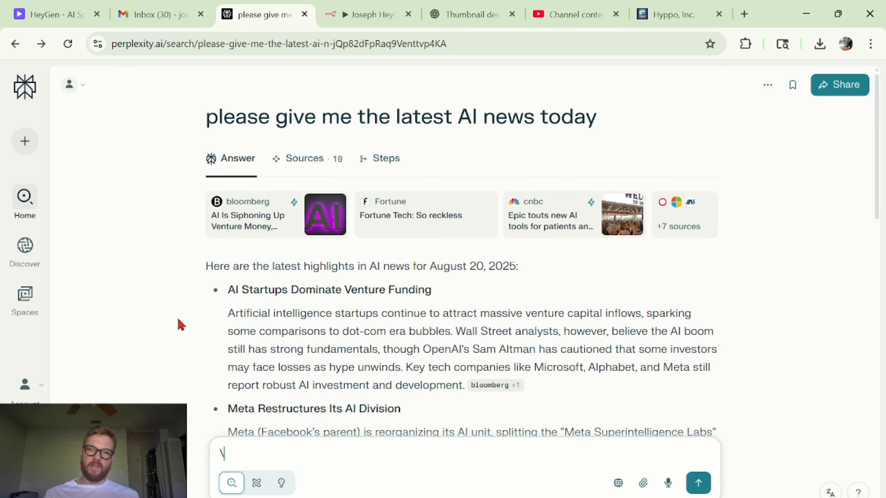
{"action": "left_click", "coordinate": [32, 389]}
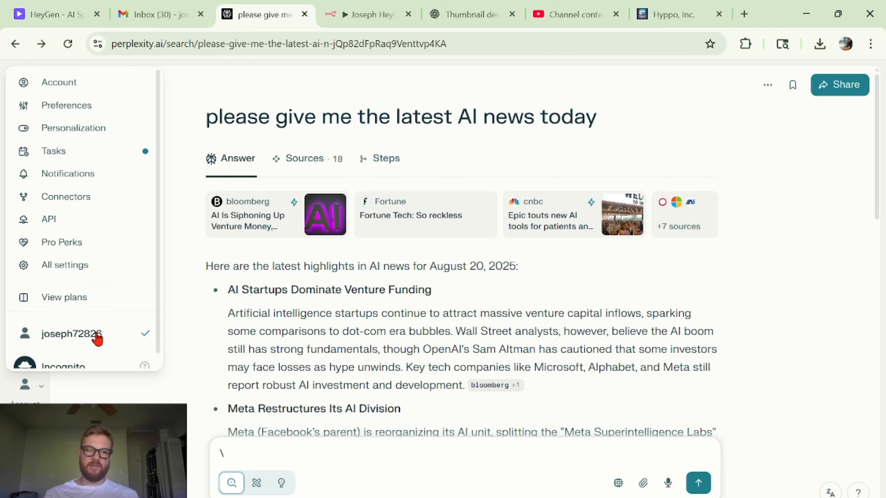
{"action": "left_click", "coordinate": [105, 223]}
{"action": "scroll", "coordinate": [139, 370], "scroll_direction": "down", "scroll_amount": 2}
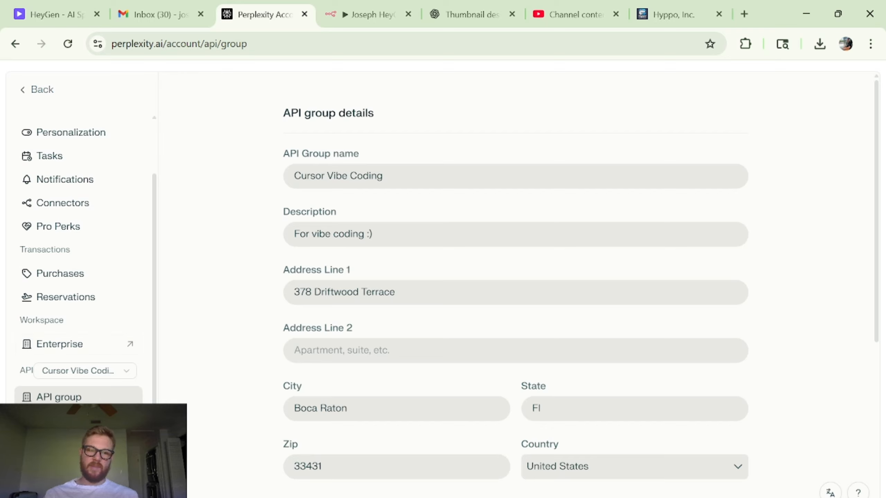
{"action": "left_click", "coordinate": [700, 167]}
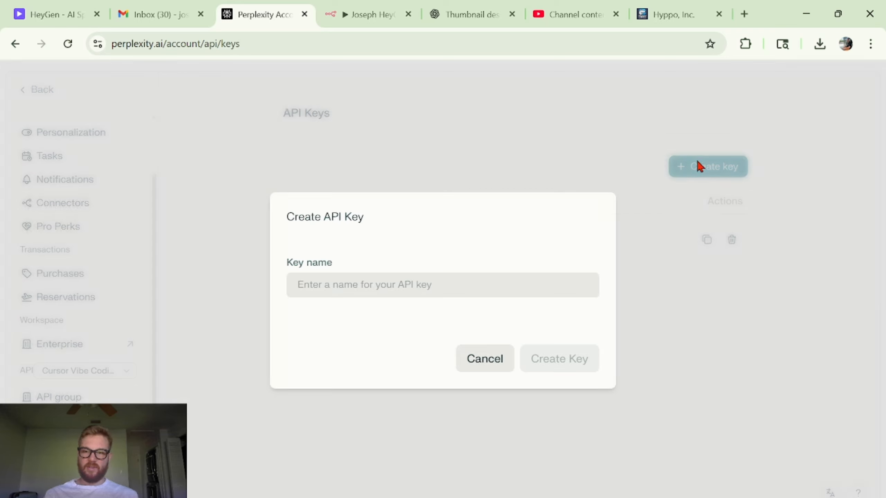
{"action": "left_click", "coordinate": [472, 357]}
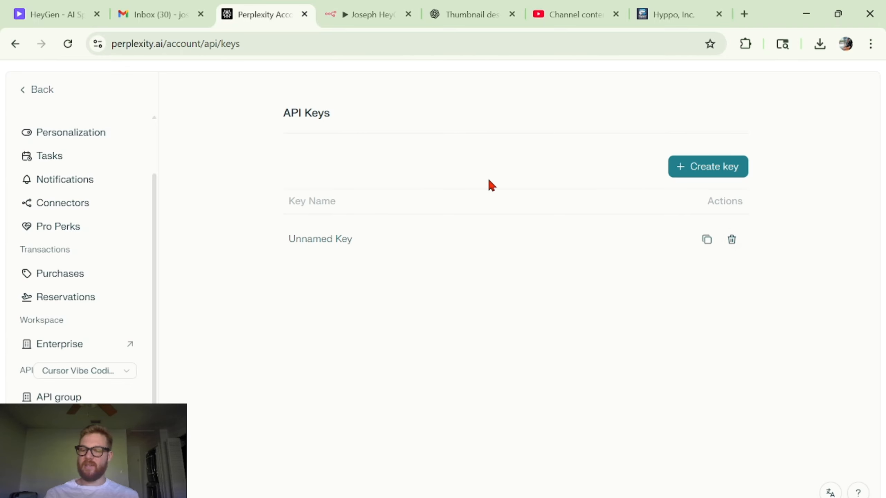
- Remove the stray backslash from the Authorization header value so it reads Bearer
{"action": "key", "text": "ctrl+Tab"}
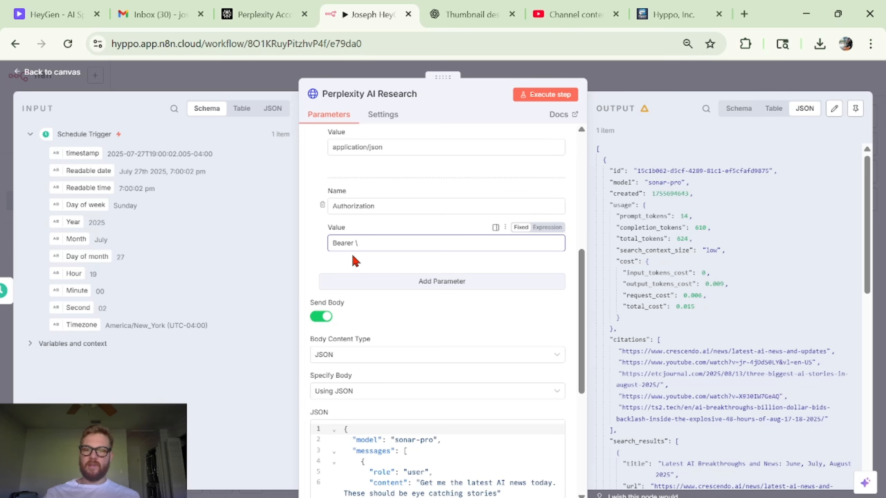
{"action": "key", "text": "BackSpace"}
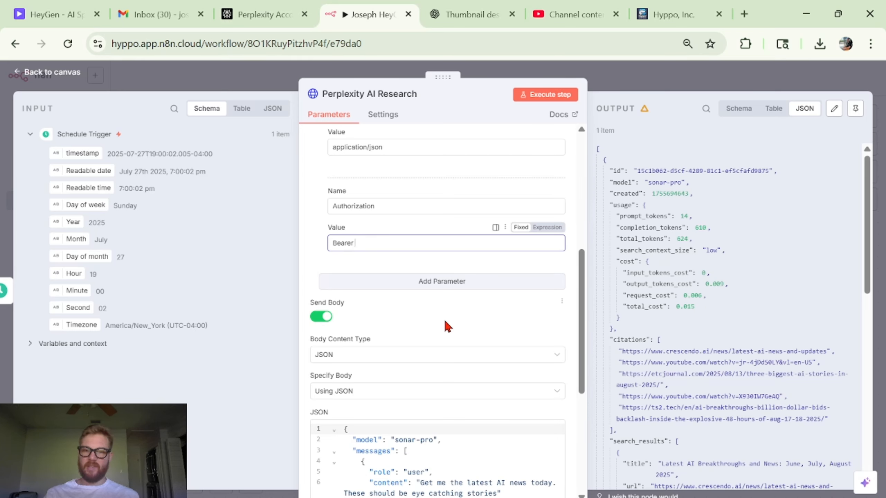
{"action": "scroll", "coordinate": [444, 319], "scroll_direction": "down", "scroll_amount": 3}
{"action": "scroll", "coordinate": [444, 319], "scroll_direction": "up", "scroll_amount": 2}
{"action": "scroll", "coordinate": [444, 319], "scroll_direction": "down", "scroll_amount": 1}
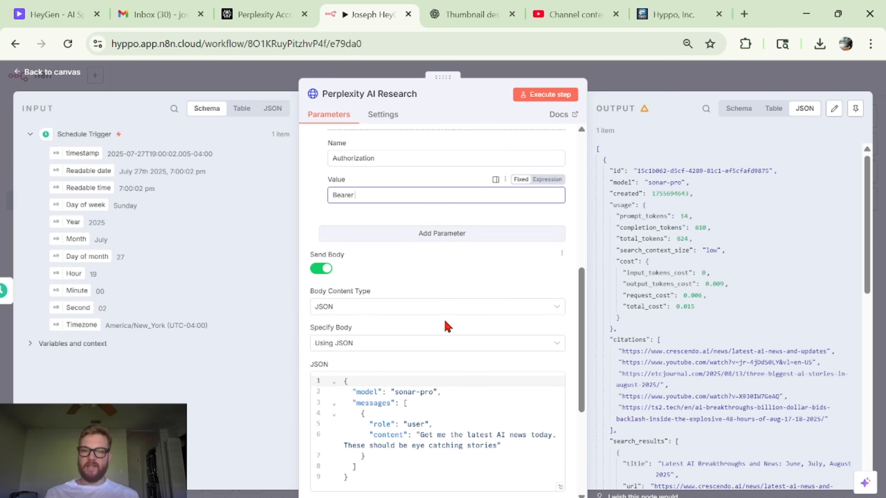
- Compare the node's JSON request body with the Sonar curl example in the Perplexity docs
{"action": "scroll", "coordinate": [444, 319], "scroll_direction": "down", "scroll_amount": 3}
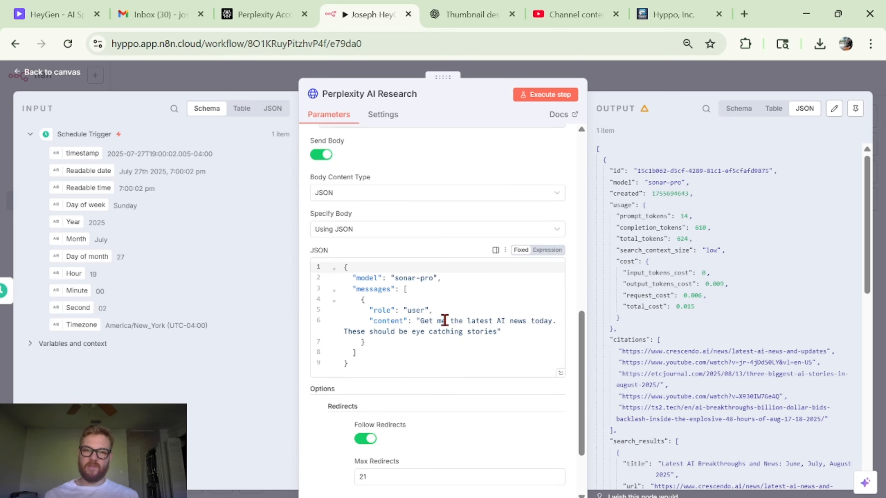
{"action": "scroll", "coordinate": [401, 205], "scroll_direction": "up", "scroll_amount": 3}
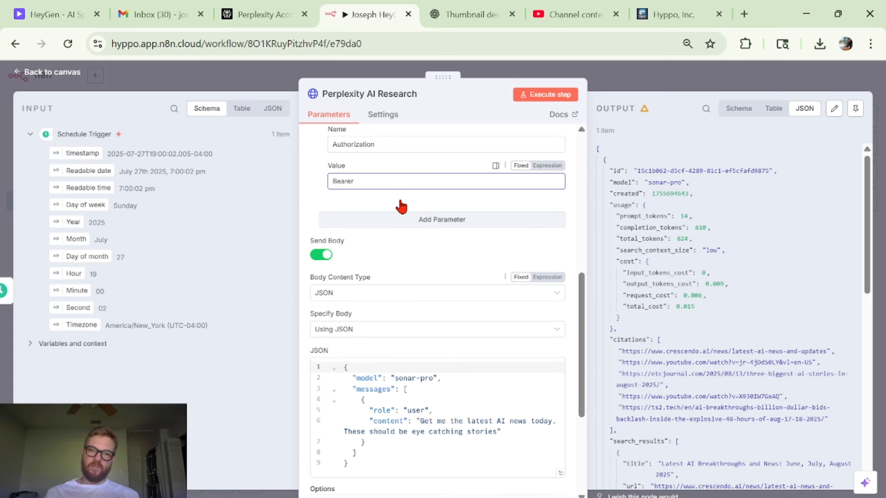
{"action": "scroll", "coordinate": [401, 204], "scroll_direction": "down", "scroll_amount": 3}
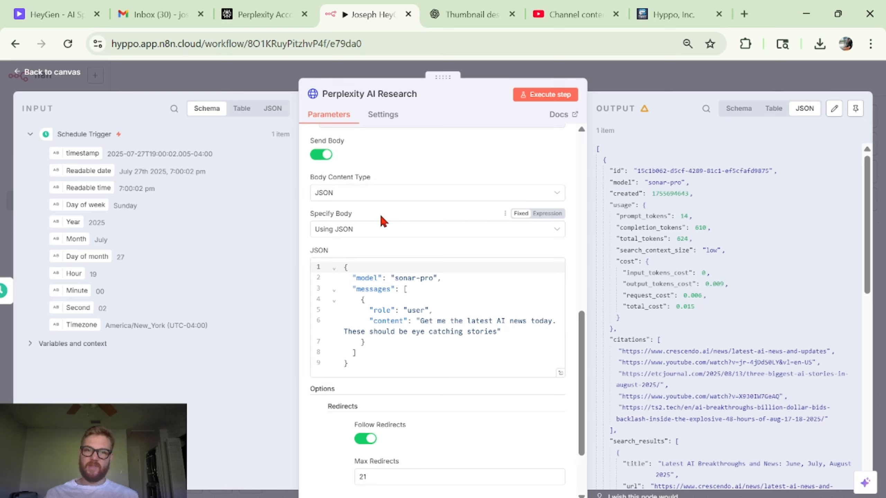
{"action": "scroll", "coordinate": [451, 264], "scroll_direction": "down", "scroll_amount": 2}
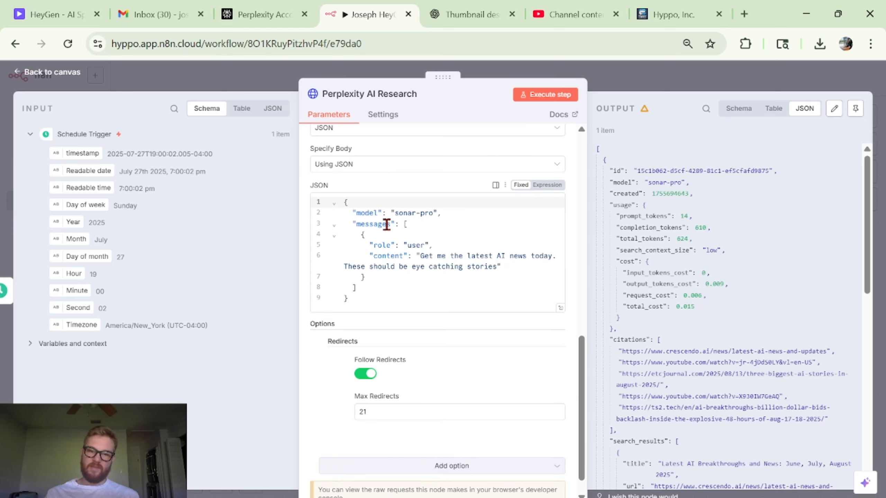
{"action": "scroll", "coordinate": [387, 224], "scroll_direction": "up", "scroll_amount": 1}
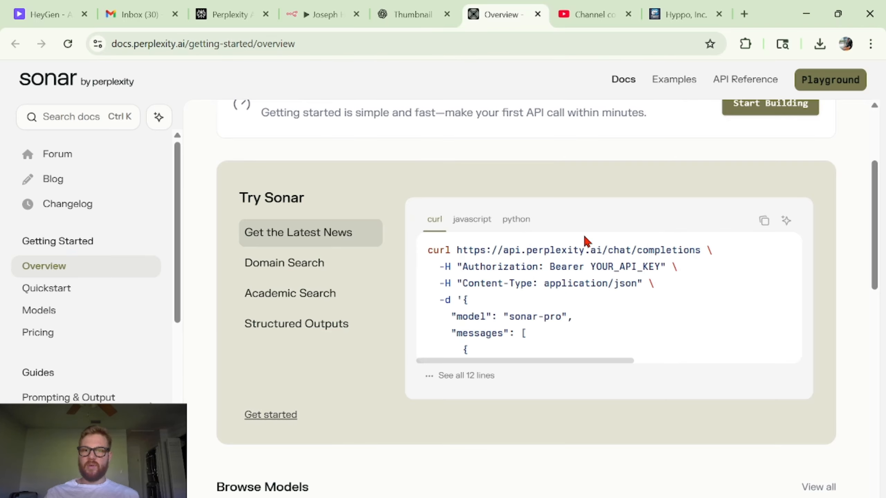
{"action": "scroll", "coordinate": [571, 328], "scroll_direction": "down", "scroll_amount": 3}
{"action": "scroll", "coordinate": [595, 301], "scroll_direction": "up", "scroll_amount": 2}
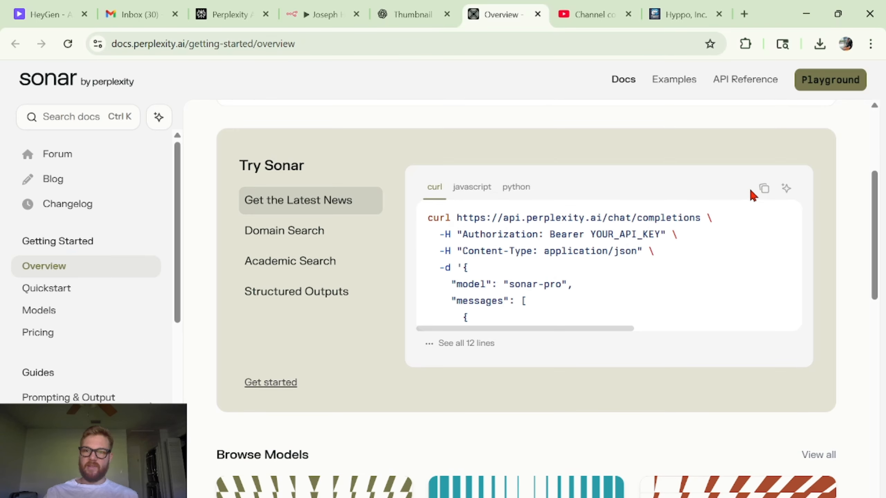
{"action": "left_click_drag", "start_coordinate": [324, 11], "coordinate": [438, 5]}
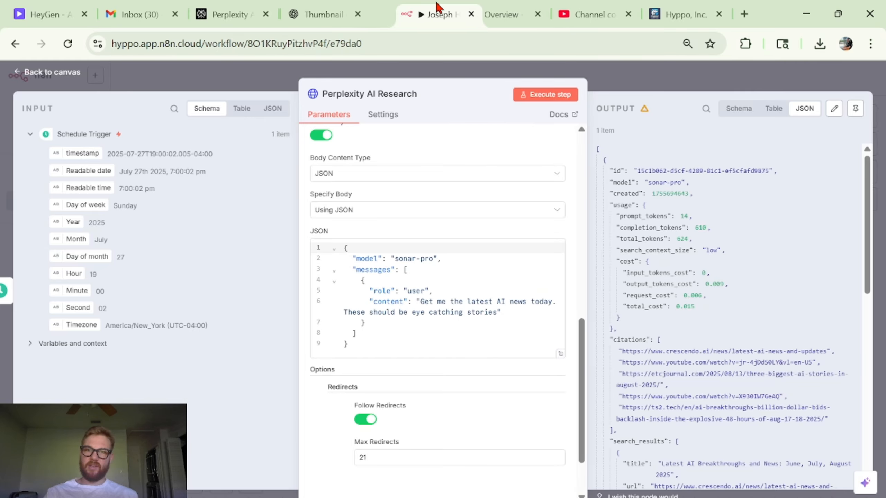
- Rewrite the prompt content as "Get me the latest news in AI. Give me exciting and attention grabbing stories"
{"action": "scroll", "coordinate": [533, 164], "scroll_direction": "up", "scroll_amount": 10}
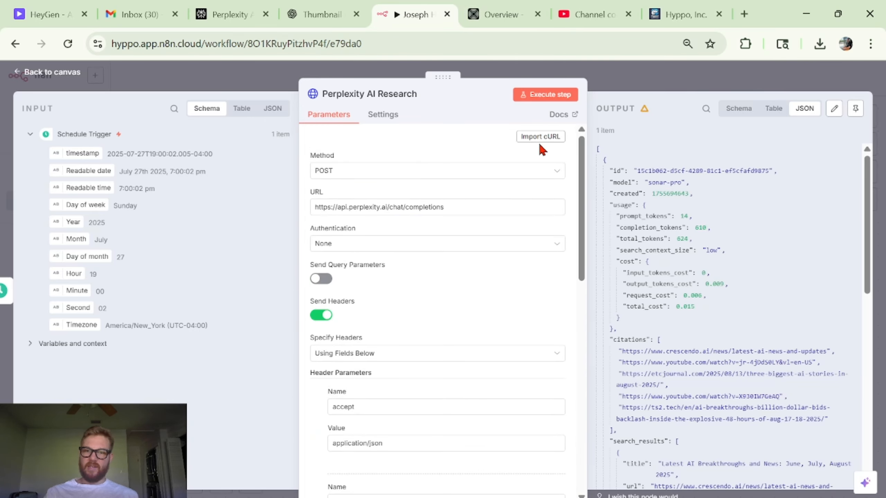
{"action": "scroll", "coordinate": [450, 302], "scroll_direction": "down", "scroll_amount": 6}
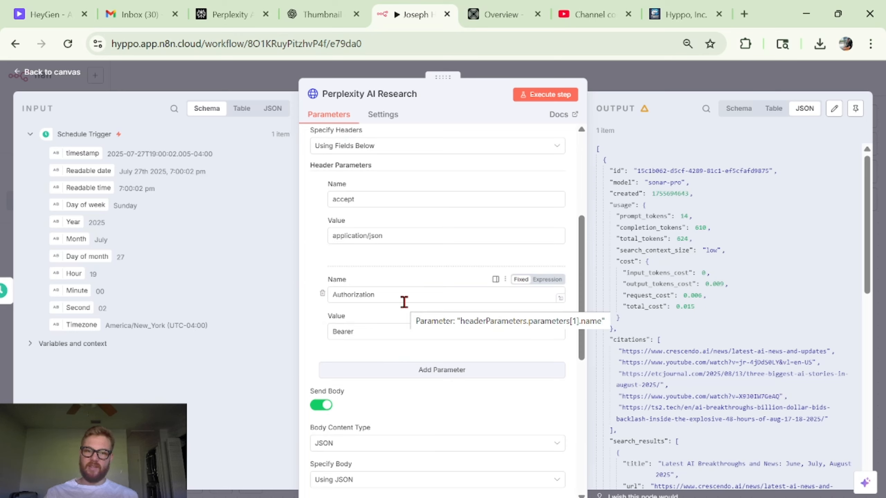
{"action": "scroll", "coordinate": [419, 358], "scroll_direction": "down", "scroll_amount": 5}
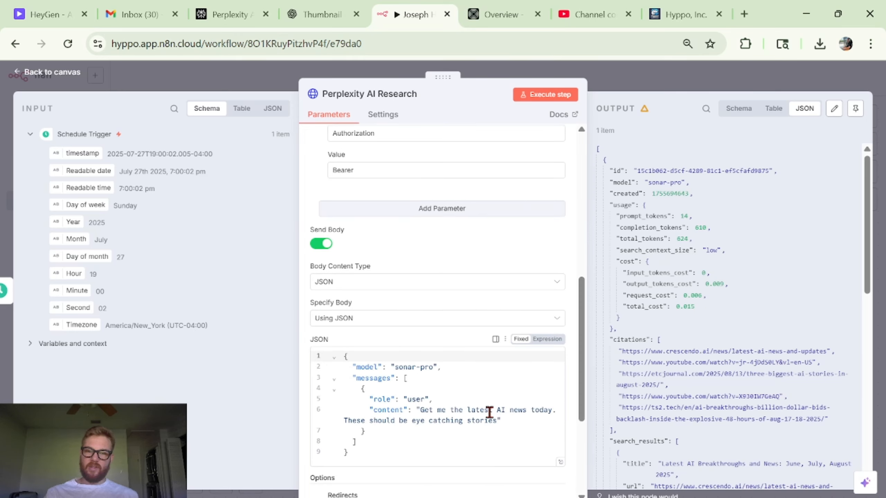
{"action": "scroll", "coordinate": [461, 415], "scroll_direction": "down", "scroll_amount": 2}
{"action": "left_click_drag", "start_coordinate": [498, 366], "coordinate": [412, 357]}
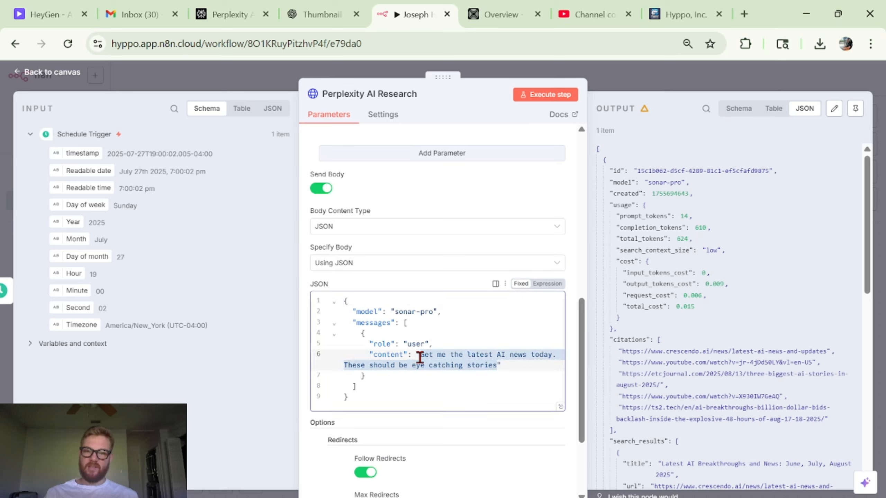
{"action": "key", "text": "BackSpace"}
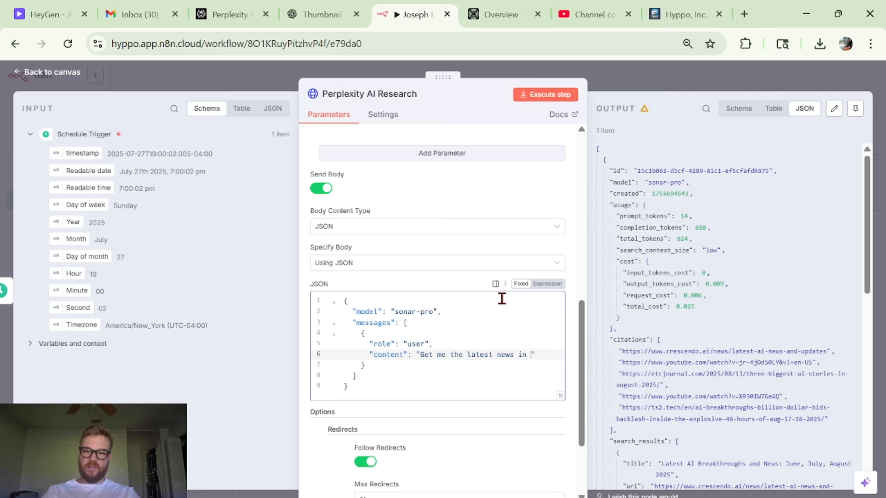
{"action": "type", "text": "Giv"}
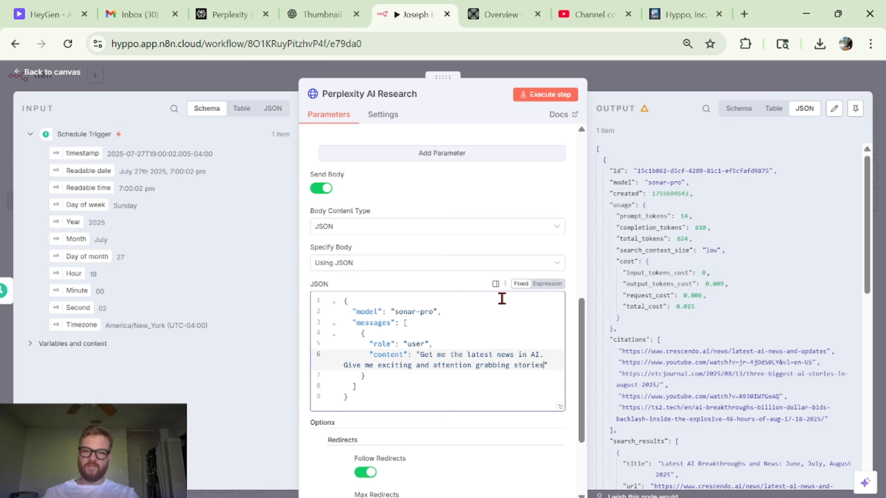
- Execute the Perplexity AI Research step and review the returned JSON output
{"action": "scroll", "coordinate": [546, 216], "scroll_direction": "up", "scroll_amount": 1}
{"action": "left_click", "coordinate": [657, 252]}
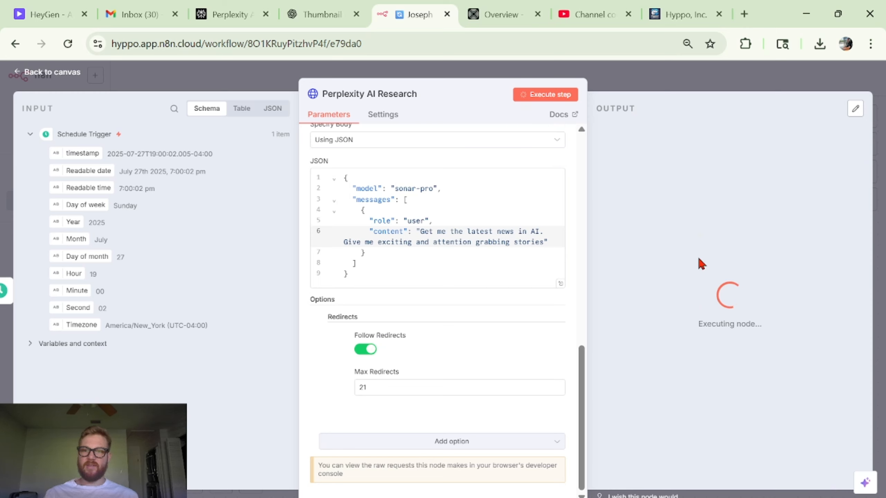
{"action": "scroll", "coordinate": [712, 259], "scroll_direction": "up", "scroll_amount": 5}
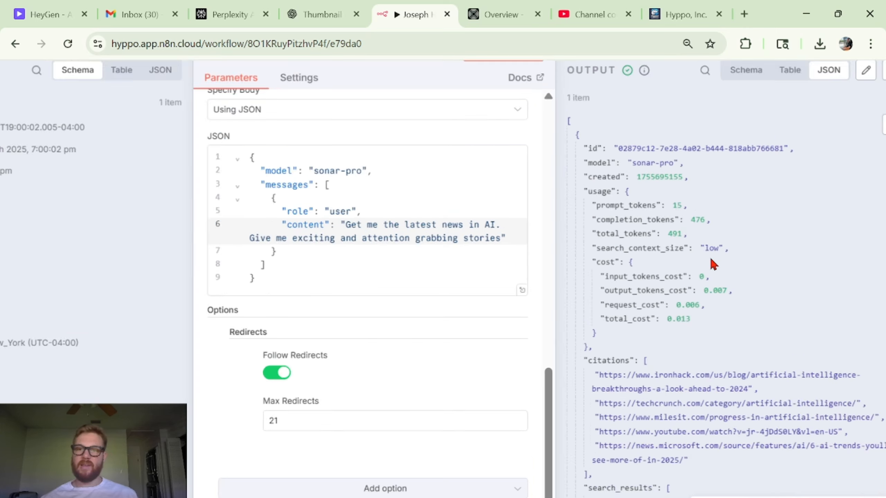
{"action": "scroll", "coordinate": [711, 259], "scroll_direction": "right", "scroll_amount": 3}
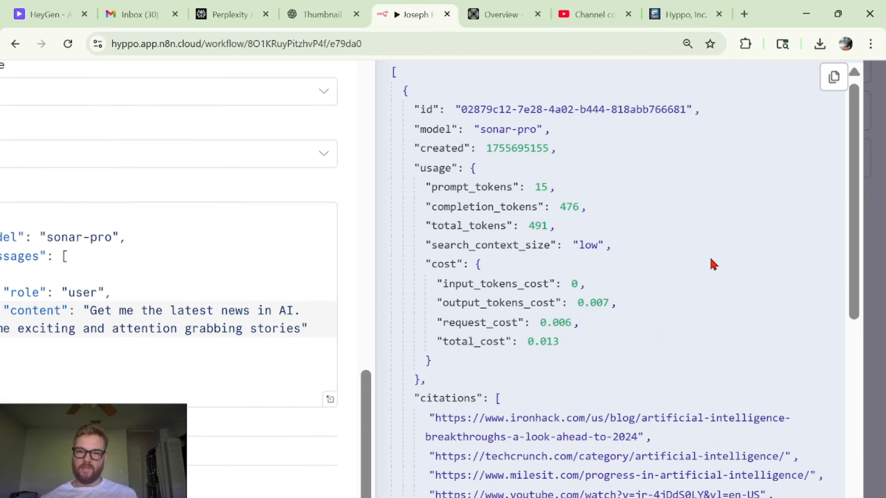
- Scroll through the Perplexity AI Research JSON output to examine its citations, search results and message content
{"action": "scroll", "coordinate": [603, 138], "scroll_direction": "down", "scroll_amount": 2}
{"action": "scroll", "coordinate": [605, 138], "scroll_direction": "up", "scroll_amount": 2}
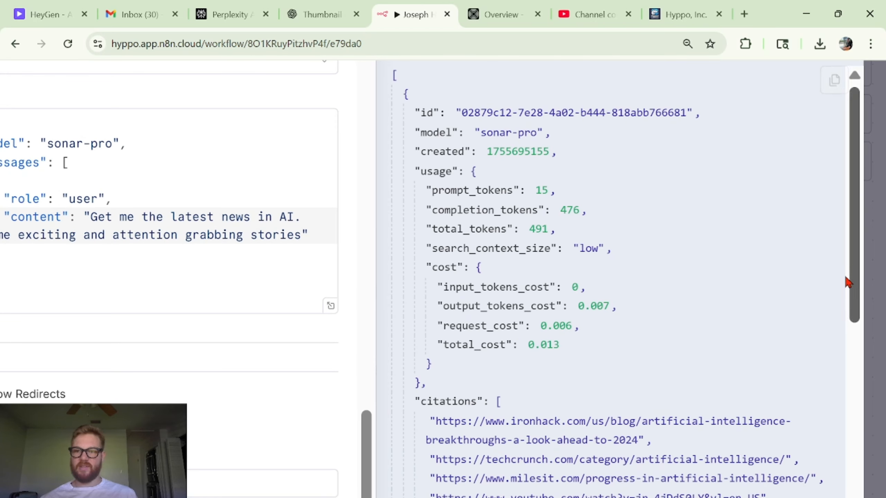
{"action": "left_click_drag", "start_coordinate": [850, 281], "coordinate": [840, 349]}
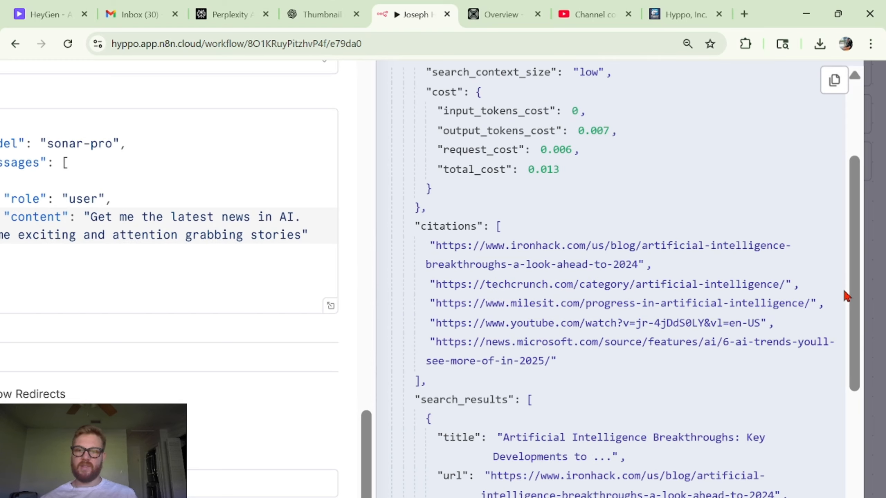
{"action": "left_click_drag", "start_coordinate": [850, 301], "coordinate": [834, 443]}
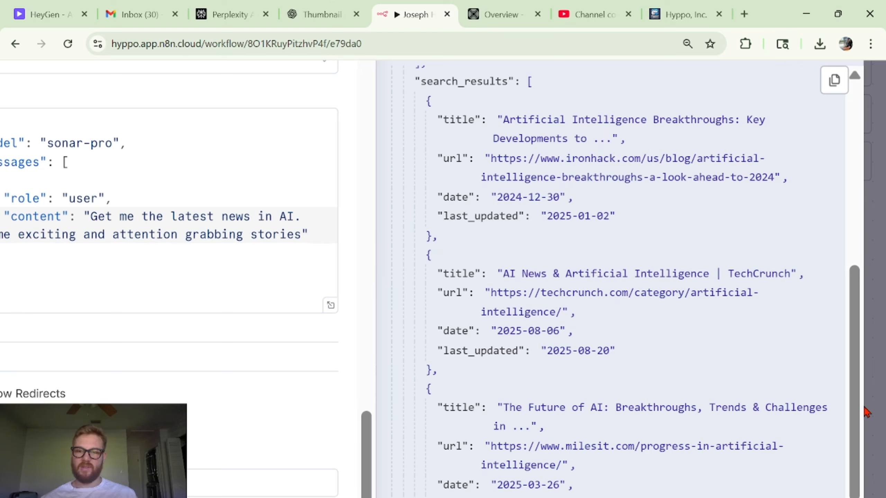
{"action": "left_click_drag", "start_coordinate": [860, 420], "coordinate": [860, 497]}
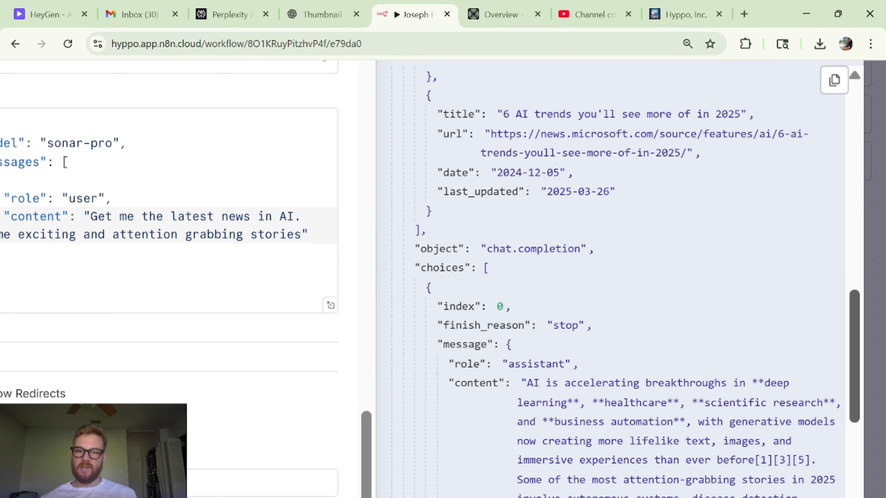
{"action": "scroll", "coordinate": [784, 377], "scroll_direction": "down", "scroll_amount": 5}
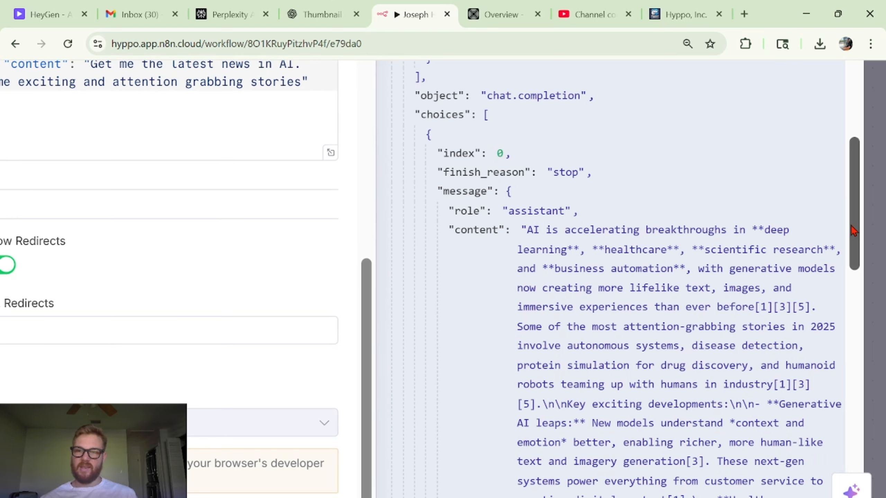
{"action": "scroll", "coordinate": [677, 171], "scroll_direction": "down", "scroll_amount": 3}
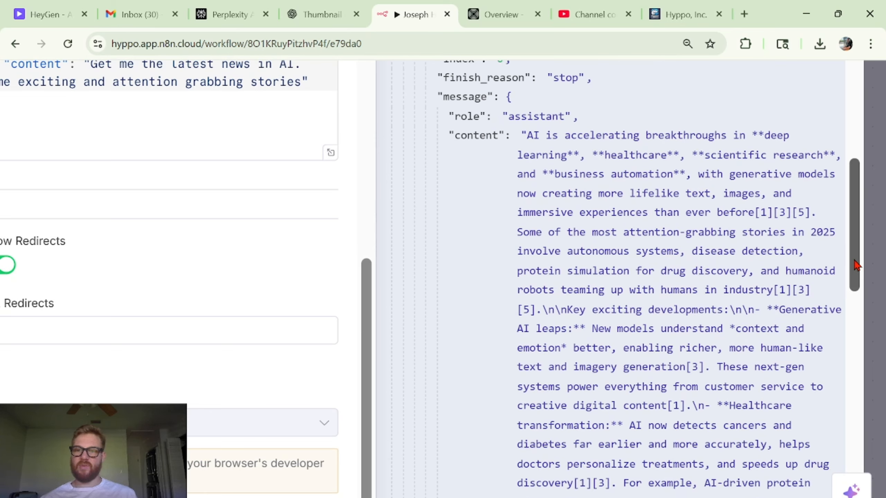
{"action": "left_click_drag", "start_coordinate": [854, 263], "coordinate": [829, 338]}
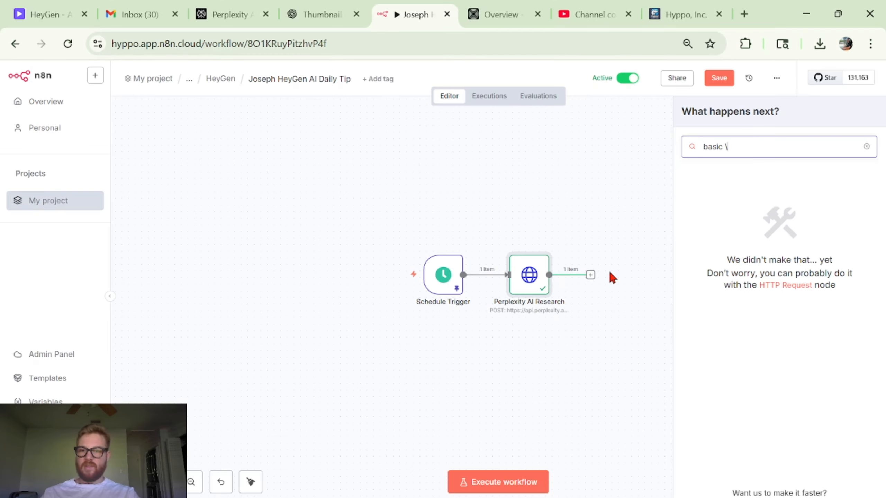
- Add a Basic LLM Chain node after the Perplexity AI Research node and return to the canvas
{"action": "scroll", "coordinate": [610, 272], "scroll_direction": "right", "scroll_amount": 2}
{"action": "key", "text": "BackSpace"}
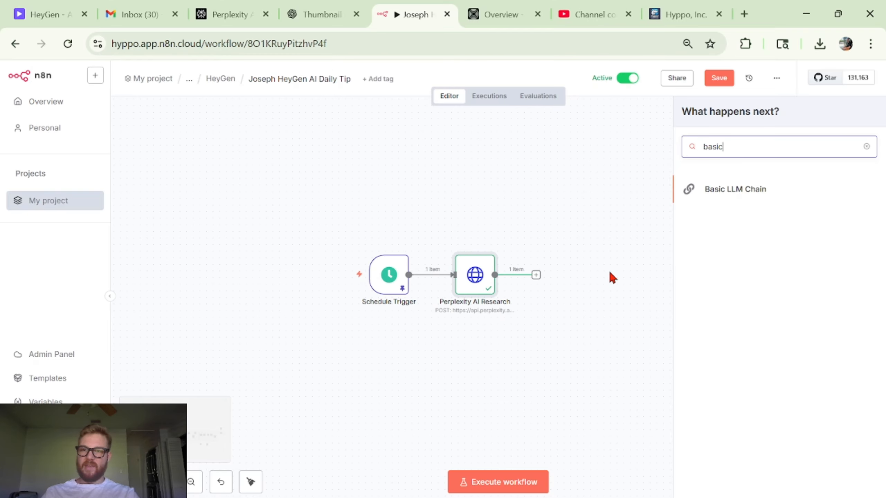
{"action": "left_click", "coordinate": [776, 193]}
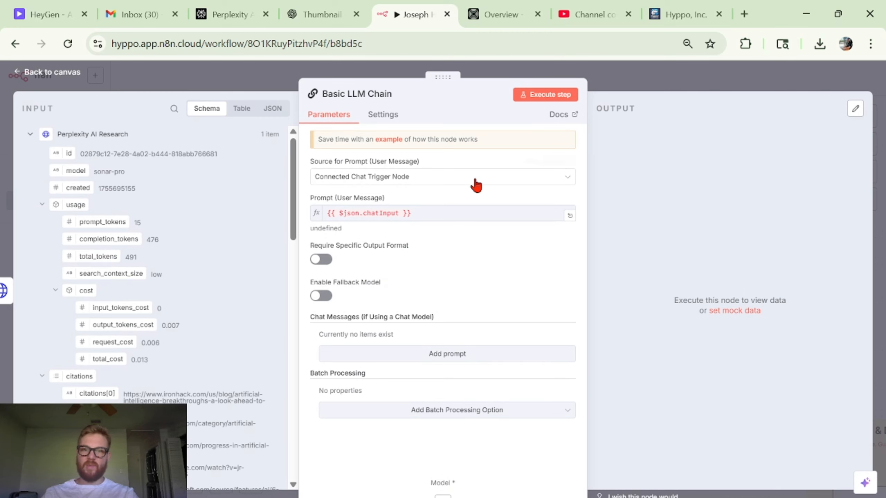
{"action": "left_click", "coordinate": [670, 88]}
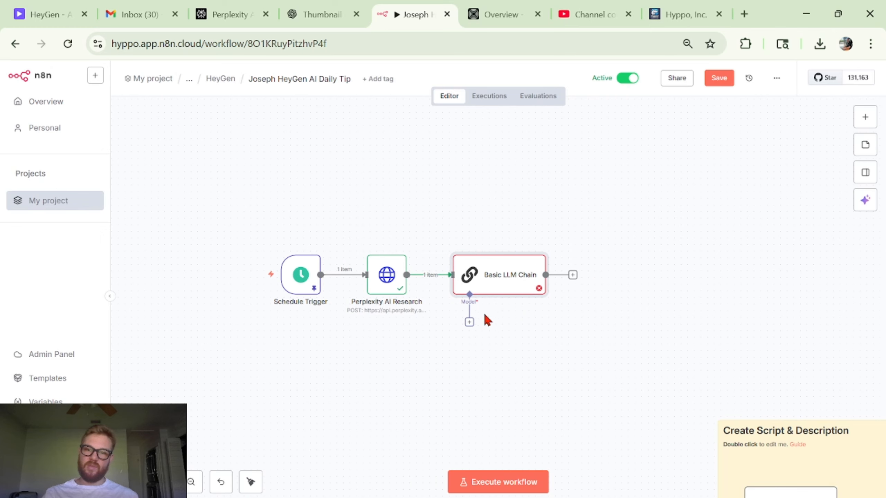
- Attach an Anthropic Chat Model to the chain's model input, using the Anthropic account credential and Claude 4 Sonnet
{"action": "left_click", "coordinate": [470, 323]}
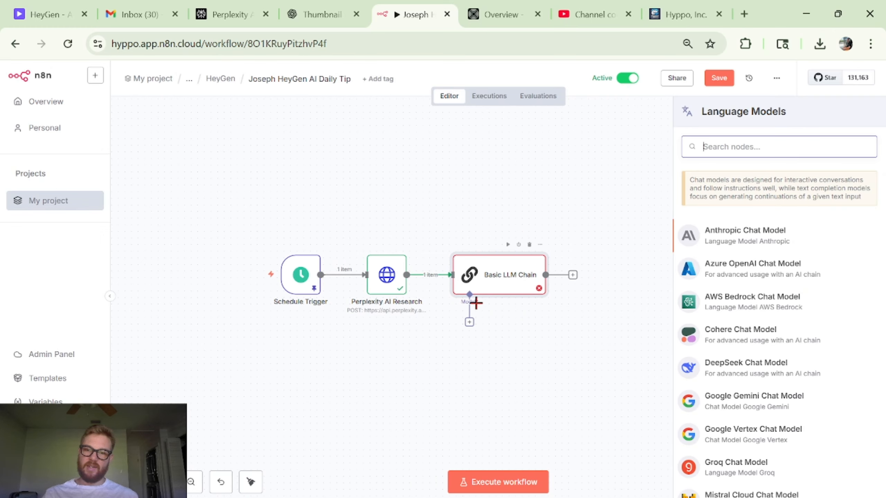
{"action": "left_click", "coordinate": [725, 241]}
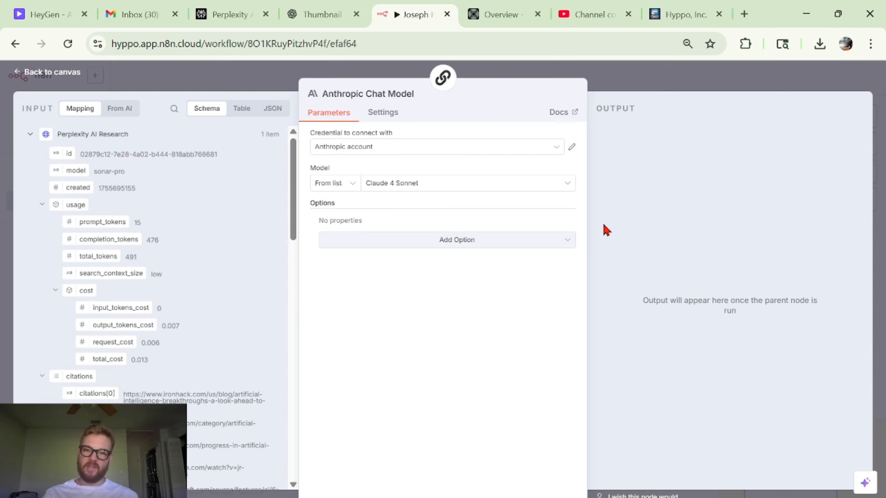
{"action": "left_click", "coordinate": [474, 189]}
{"action": "left_click", "coordinate": [471, 171]}
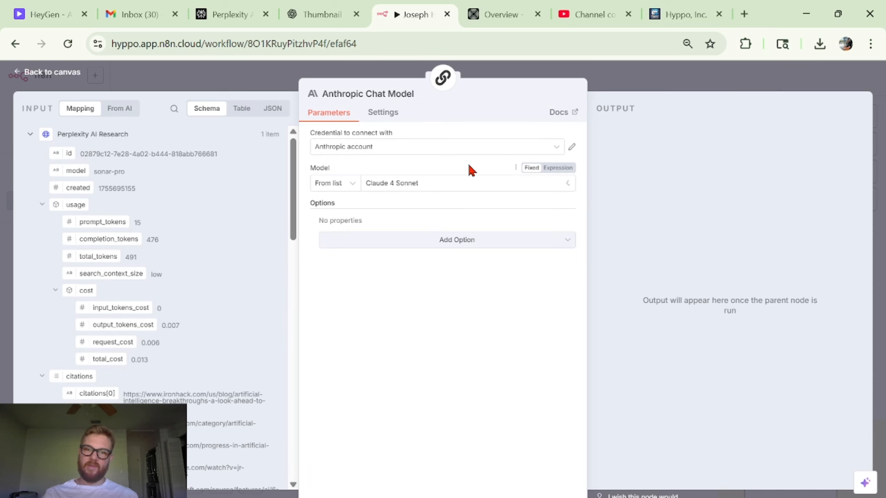
{"action": "left_click", "coordinate": [742, 78]}
{"action": "double_click", "coordinate": [436, 358]}
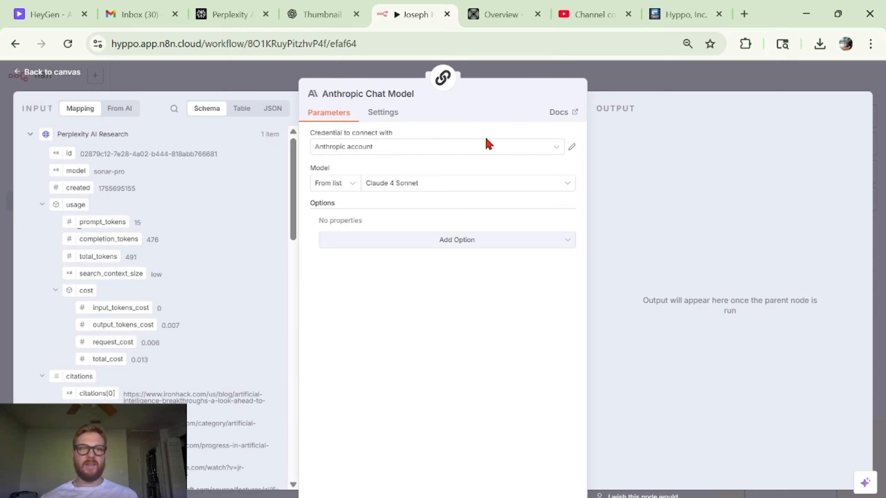
{"action": "left_click", "coordinate": [467, 151]}
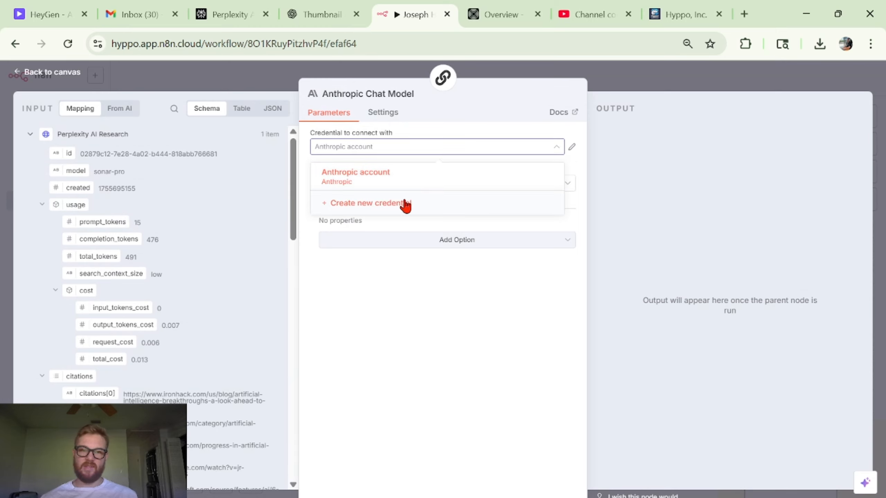
{"action": "left_click_drag", "start_coordinate": [404, 202], "coordinate": [486, 135]}
{"action": "left_click", "coordinate": [487, 135]}
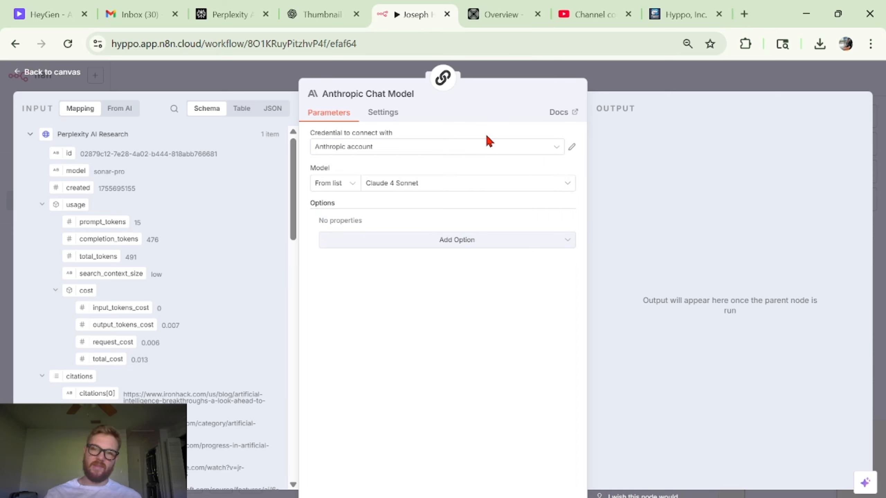
{"action": "left_click", "coordinate": [704, 84]}
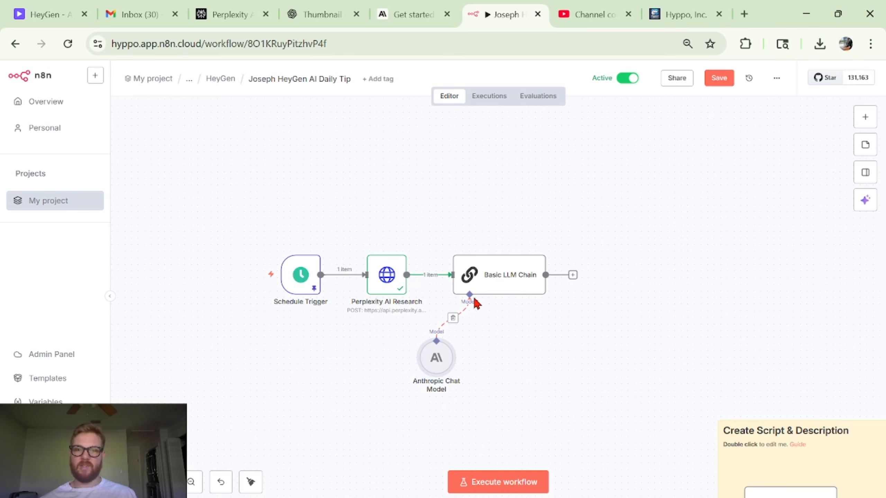
- Open the Basic LLM Chain, set the prompt source to Define below and enable Require Specific Output Format
{"action": "double_click", "coordinate": [480, 287]}
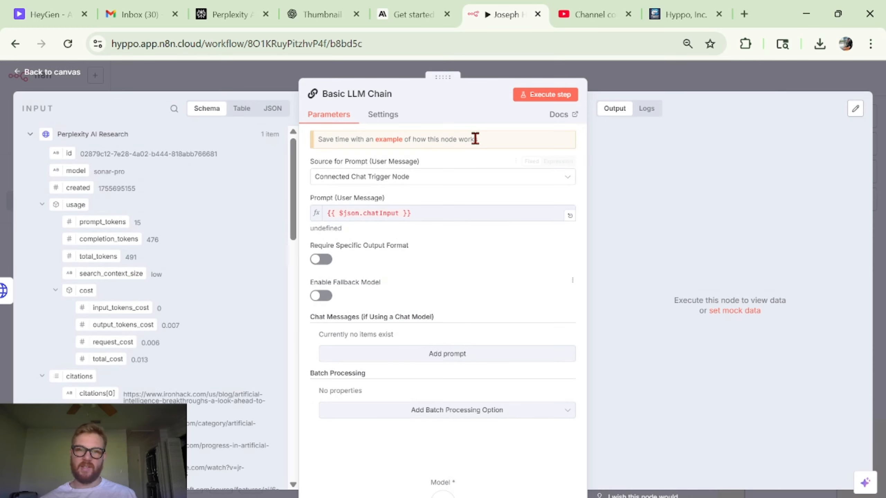
{"action": "left_click", "coordinate": [494, 180]}
{"action": "left_click", "coordinate": [468, 254]}
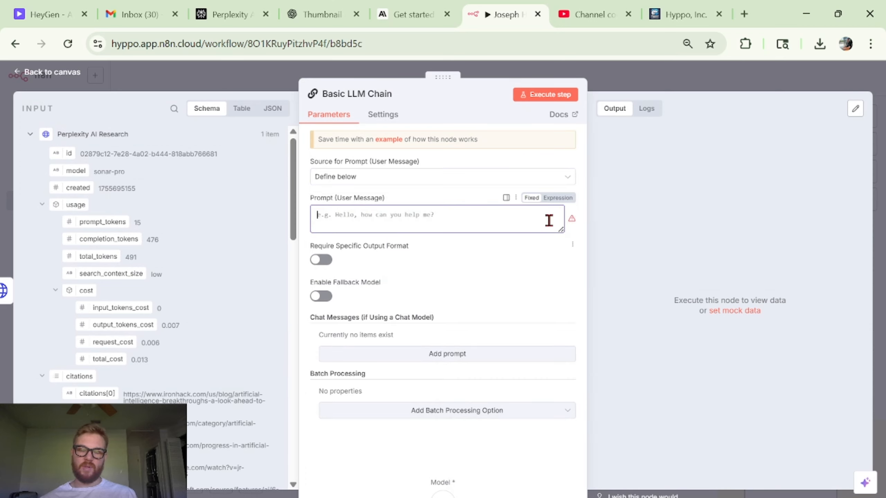
{"action": "left_click", "coordinate": [327, 262]}
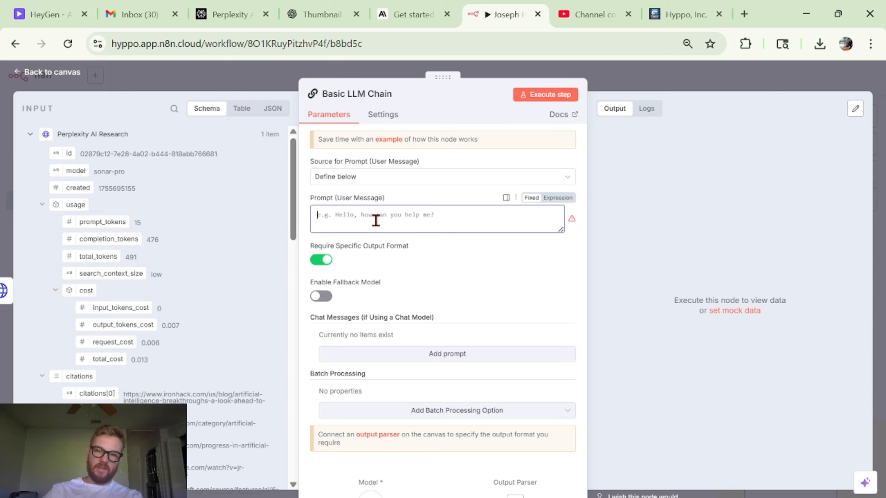
- Clear the chain's user prompt field and add a System-type chat message to the chain
{"action": "left_click", "coordinate": [568, 199]}
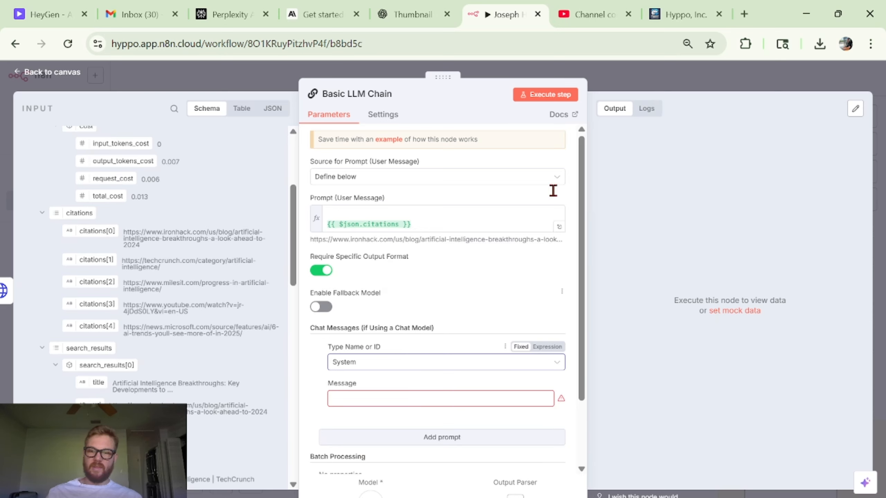
{"action": "left_click", "coordinate": [362, 219]}
{"action": "key", "text": "ctrl+a"}
{"action": "key", "text": "BackSpace"}
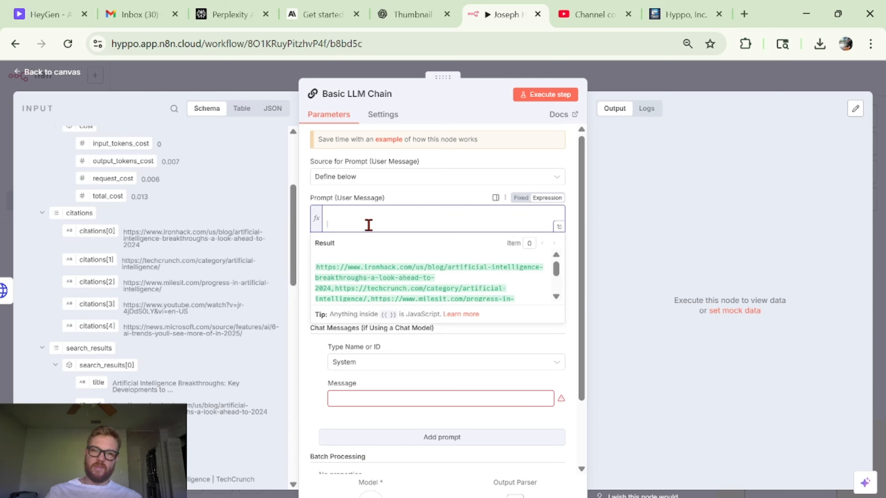
{"action": "left_click", "coordinate": [384, 377]}
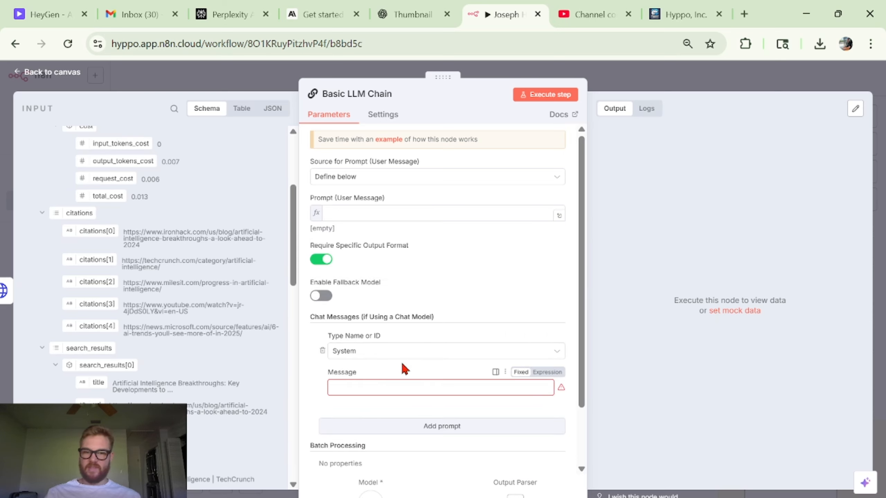
{"action": "left_click", "coordinate": [405, 354]}
{"action": "left_click", "coordinate": [411, 356]}
{"action": "scroll", "coordinate": [473, 299], "scroll_direction": "down", "scroll_amount": 2}
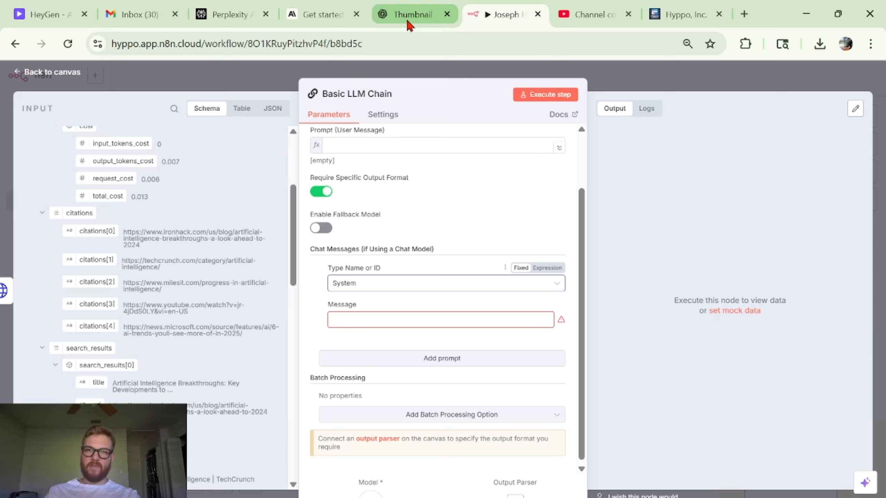
- Switch to ChatGPT, start a new chat and type "You are an AI system prompting expert"
{"action": "mouse_move", "coordinate": [412, 19]}
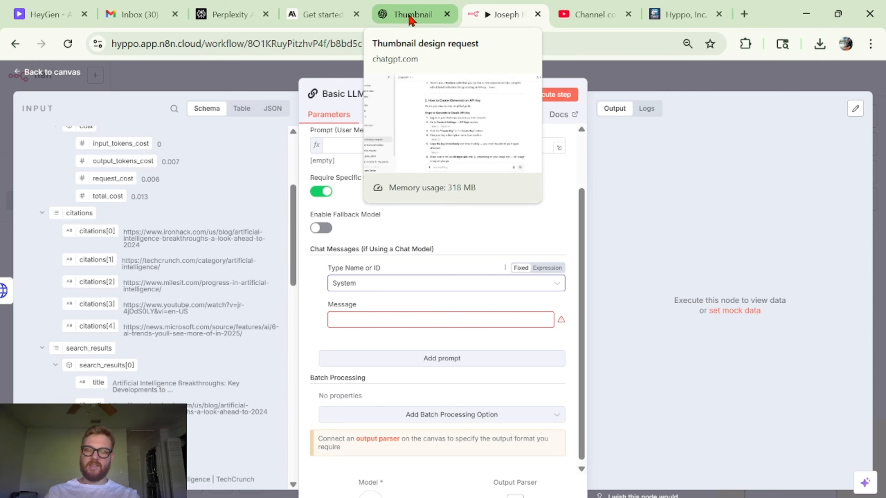
{"action": "left_click", "coordinate": [411, 20]}
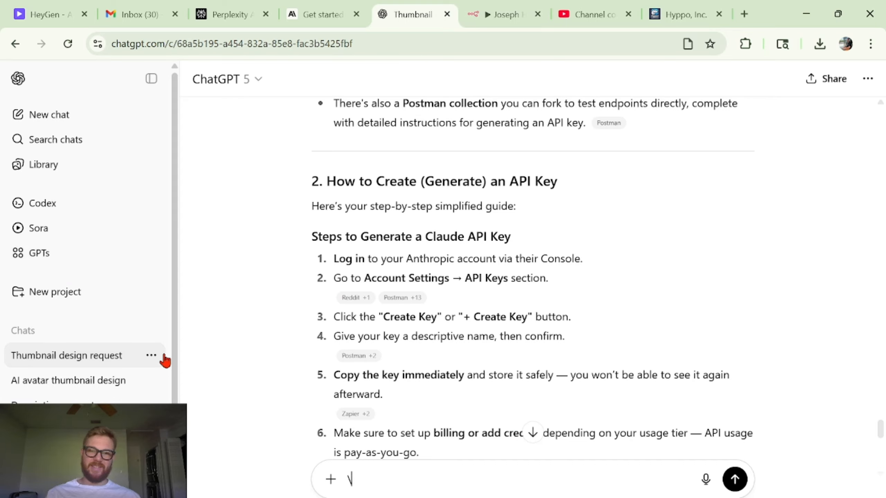
{"action": "scroll", "coordinate": [472, 176], "scroll_direction": "up", "scroll_amount": 20}
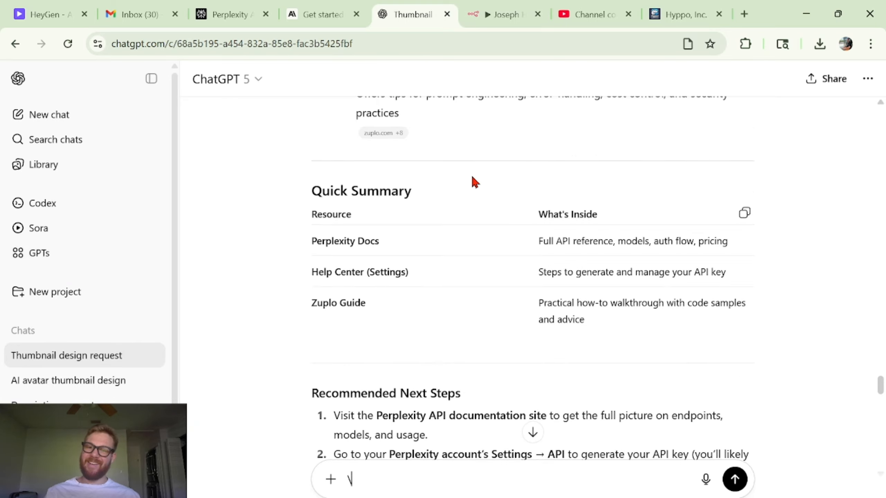
{"action": "scroll", "coordinate": [472, 176], "scroll_direction": "down", "scroll_amount": 15}
{"action": "scroll", "coordinate": [472, 176], "scroll_direction": "down", "scroll_amount": 20}
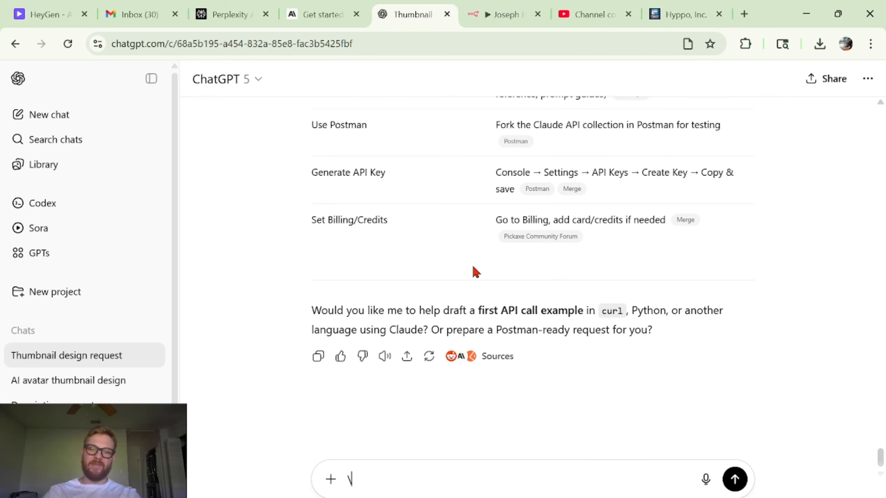
{"action": "left_click", "coordinate": [87, 114]}
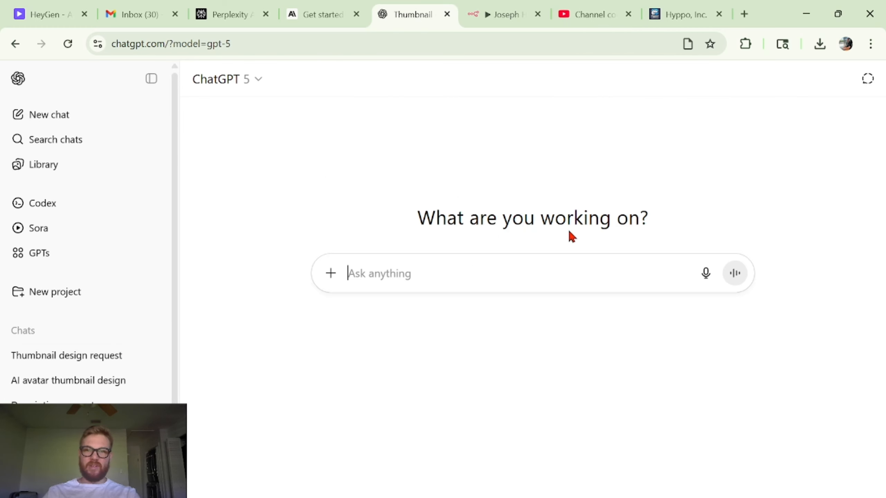
{"action": "type", "text": "You are"}
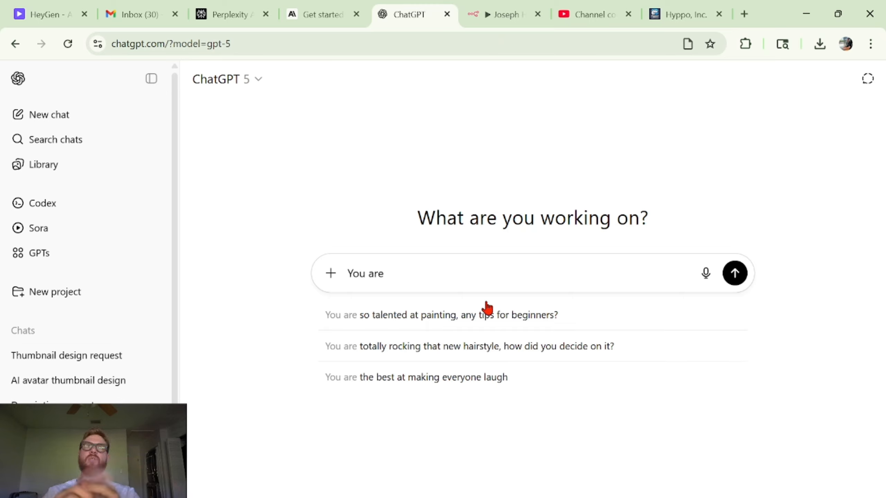
{"action": "type", "text": " an AI pr"}
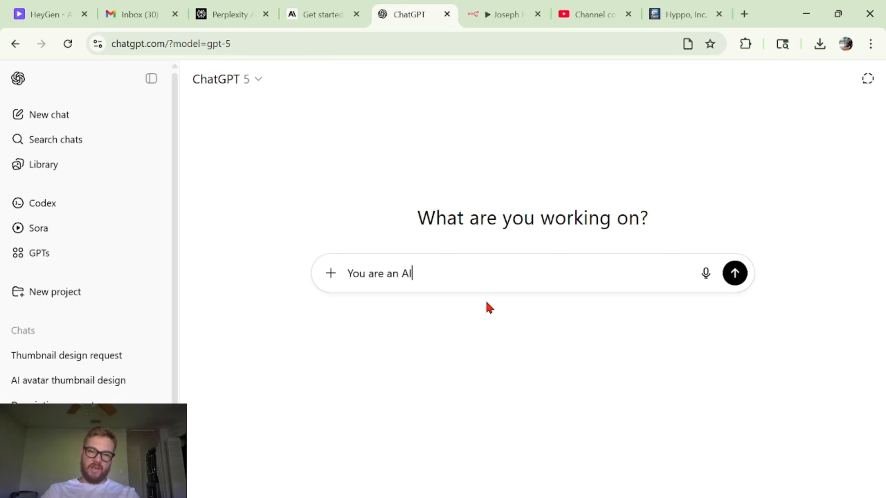
{"action": "key", "text": "BackSpace"}
{"action": "key", "text": "BackSpace"}
{"action": "type", "text": "system promptin"}
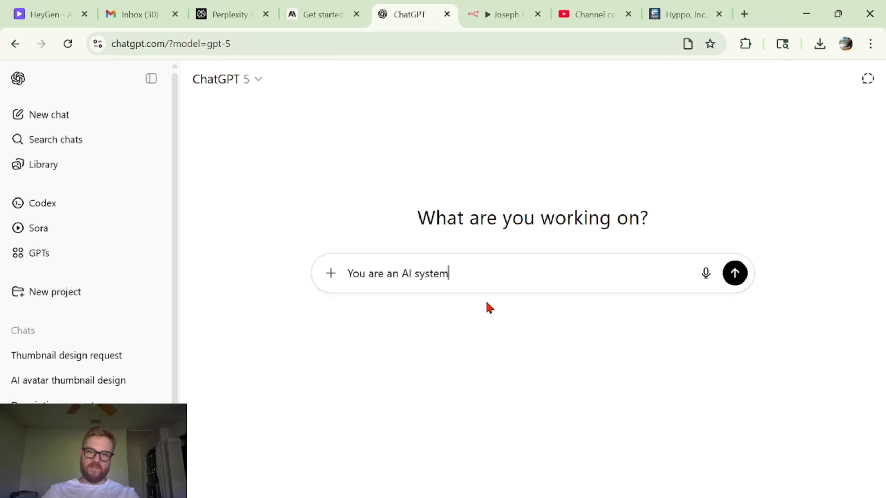
{"action": "type", "text": "g expert"}
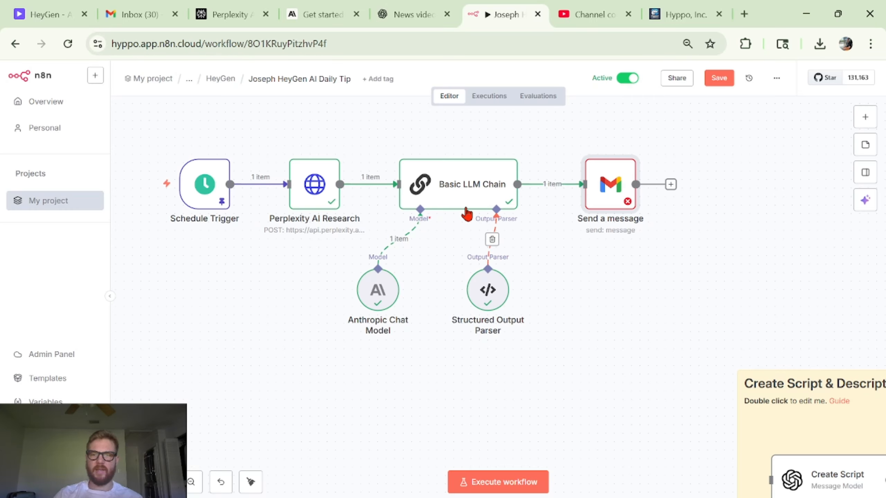
- Open the Basic LLM Chain node to review its prompt, system message and structured output
{"action": "scroll", "coordinate": [471, 217], "scroll_direction": "up", "scroll_amount": 1}
{"action": "left_click", "coordinate": [477, 215]}
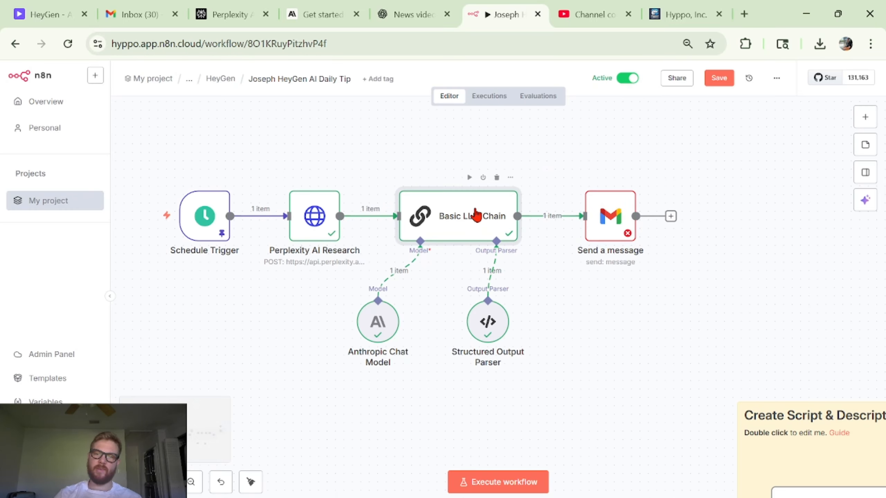
{"action": "double_click", "coordinate": [477, 215]}
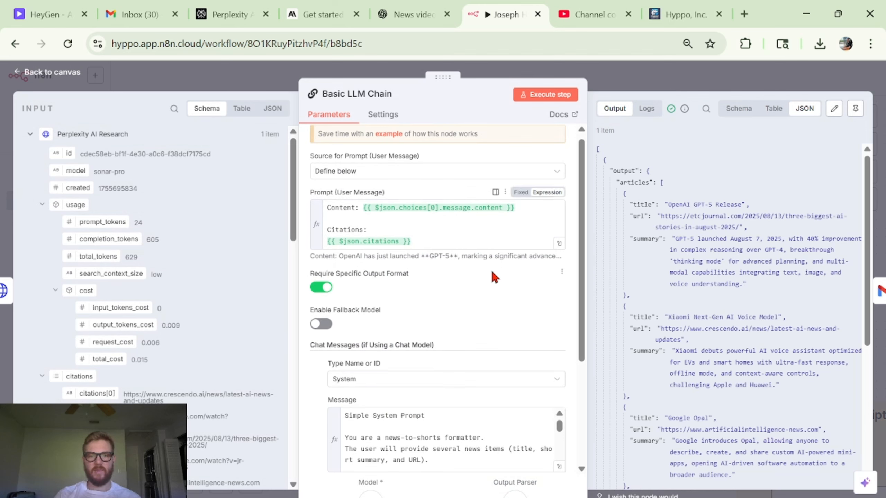
- Review the chain's user prompt and the full system message text in the expanded expression editor
{"action": "left_click", "coordinate": [363, 210]}
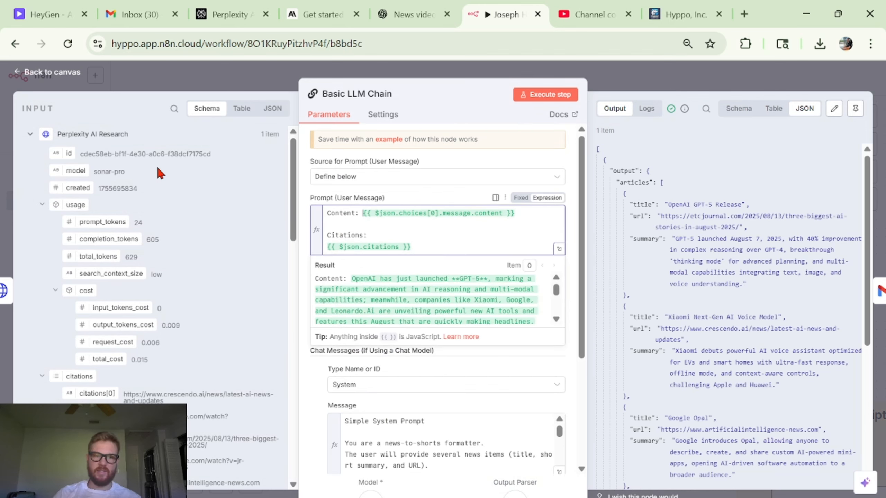
{"action": "scroll", "coordinate": [112, 244], "scroll_direction": "down", "scroll_amount": 10}
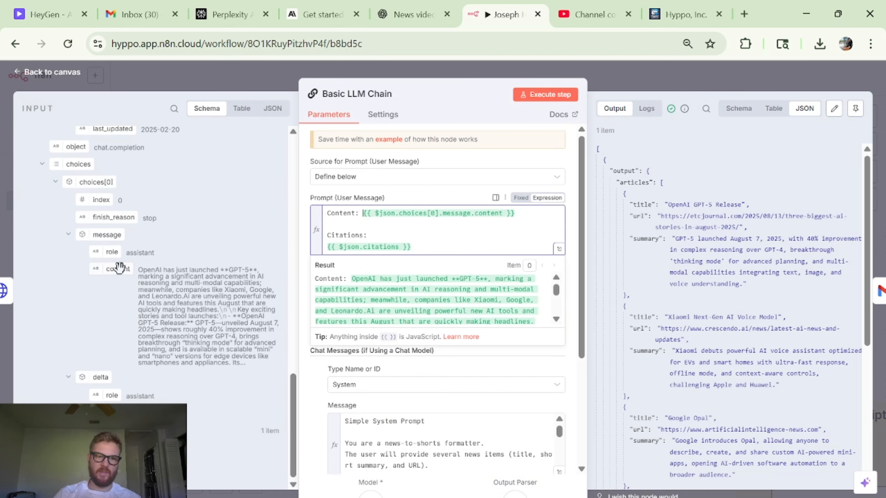
{"action": "left_click", "coordinate": [437, 188]}
{"action": "scroll", "coordinate": [413, 272], "scroll_direction": "down", "scroll_amount": 3}
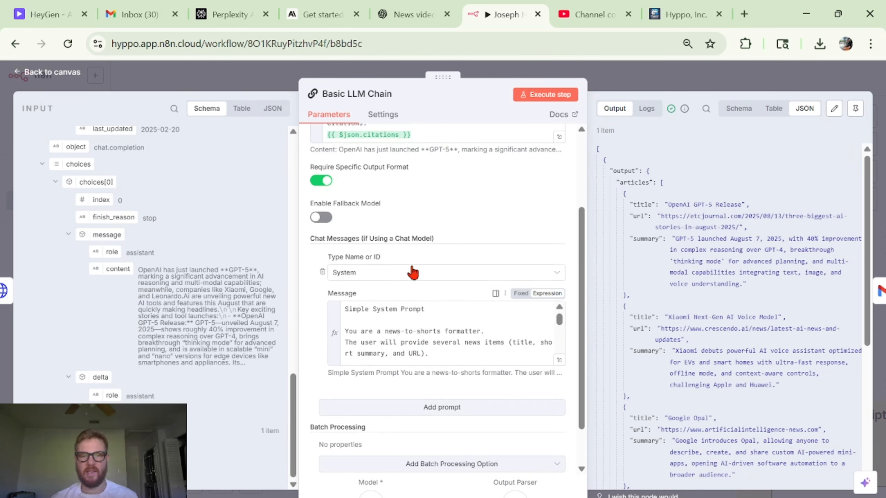
{"action": "scroll", "coordinate": [459, 313], "scroll_direction": "down", "scroll_amount": 1}
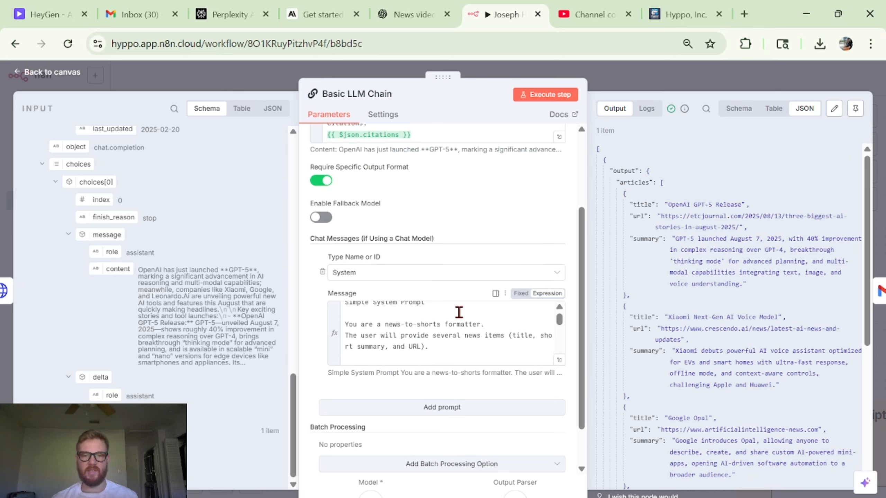
{"action": "scroll", "coordinate": [459, 312], "scroll_direction": "up", "scroll_amount": 1}
{"action": "left_click", "coordinate": [559, 362]}
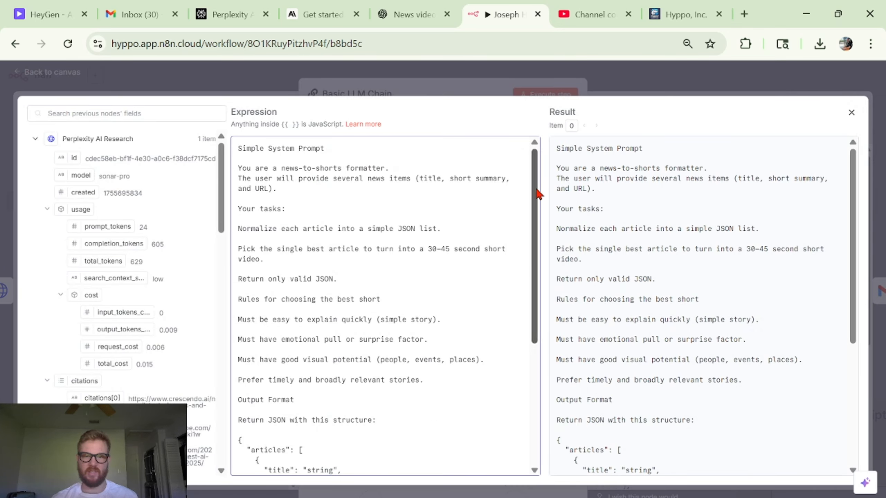
{"action": "scroll", "coordinate": [329, 196], "scroll_direction": "down", "scroll_amount": 3}
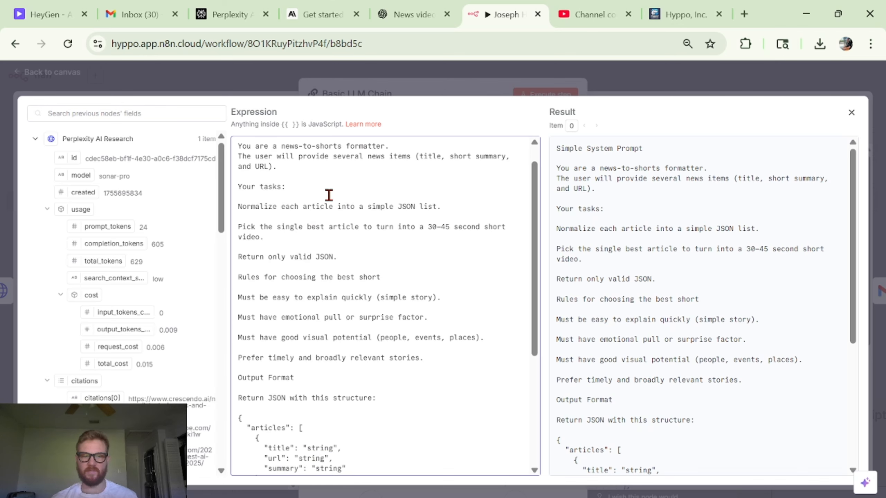
{"action": "scroll", "coordinate": [458, 349], "scroll_direction": "down", "scroll_amount": 4}
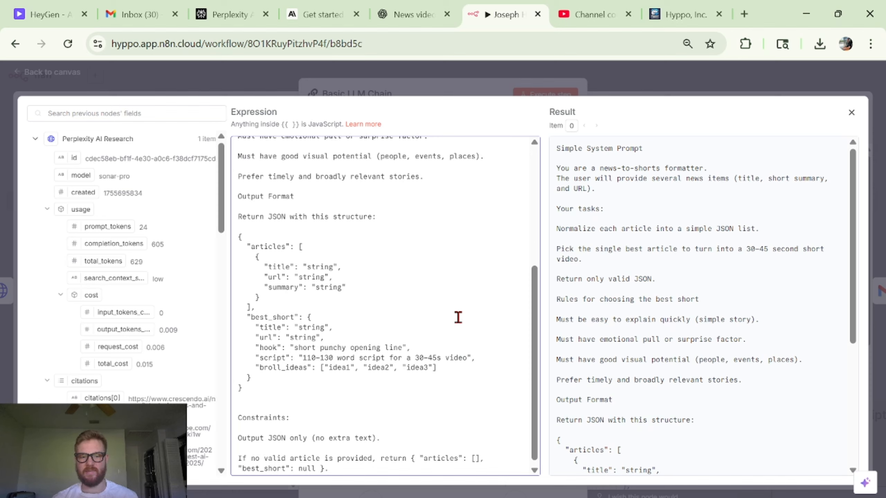
{"action": "scroll", "coordinate": [458, 318], "scroll_direction": "down", "scroll_amount": 1}
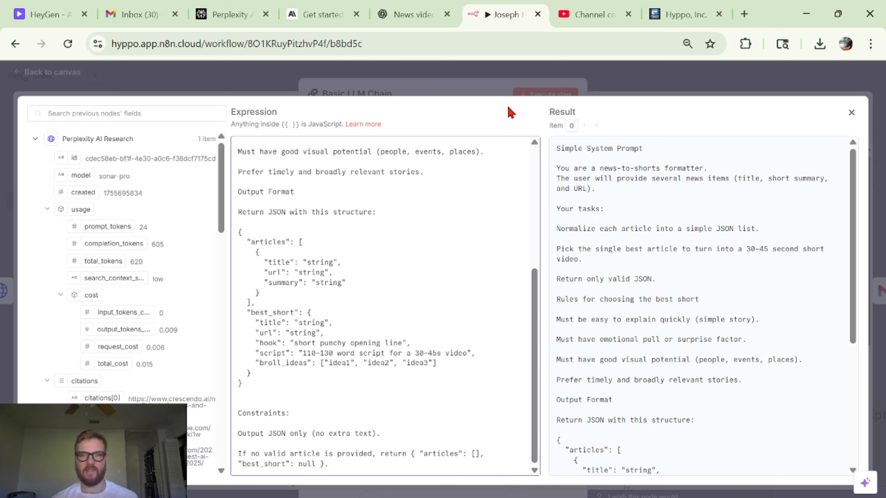
- Return to the canvas and inspect the Structured Output Parser's JSON example schema
{"action": "left_click", "coordinate": [640, 79]}
{"action": "left_click", "coordinate": [639, 79]}
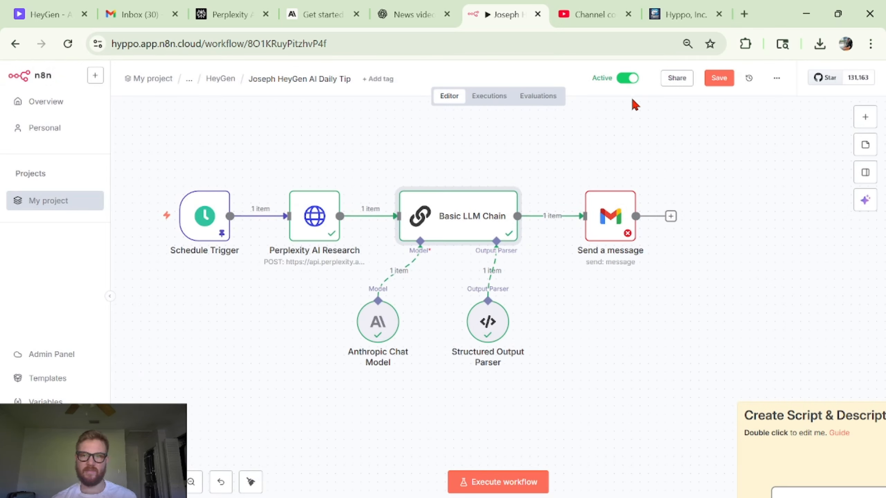
{"action": "double_click", "coordinate": [488, 321]}
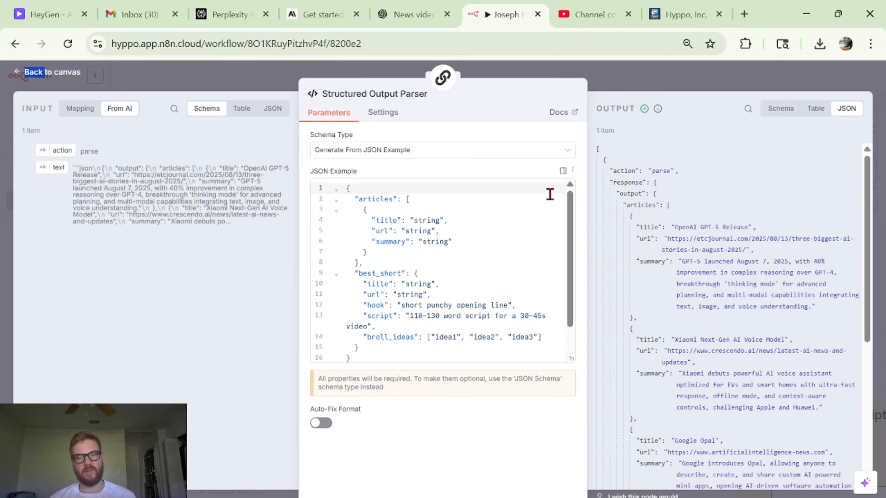
{"action": "left_click", "coordinate": [701, 85]}
- Open the Send a message Gmail node and select the Gmail account 2 credential
{"action": "double_click", "coordinate": [601, 233]}
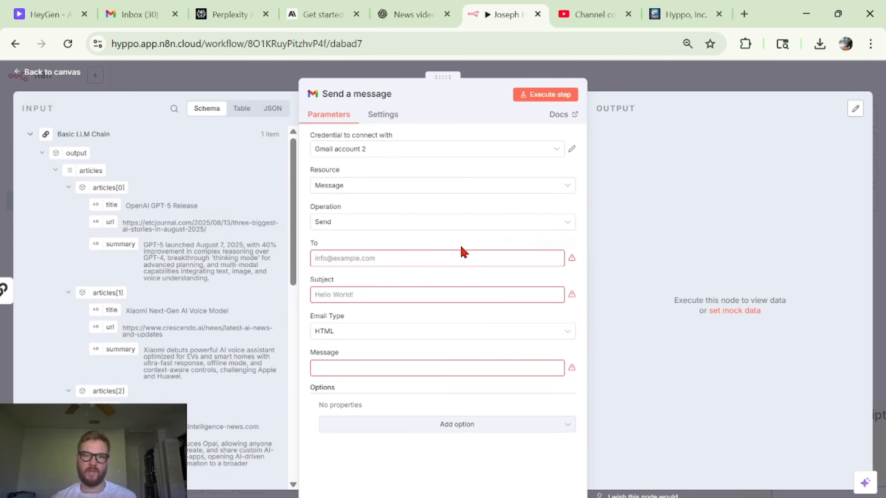
{"action": "left_click", "coordinate": [670, 84]}
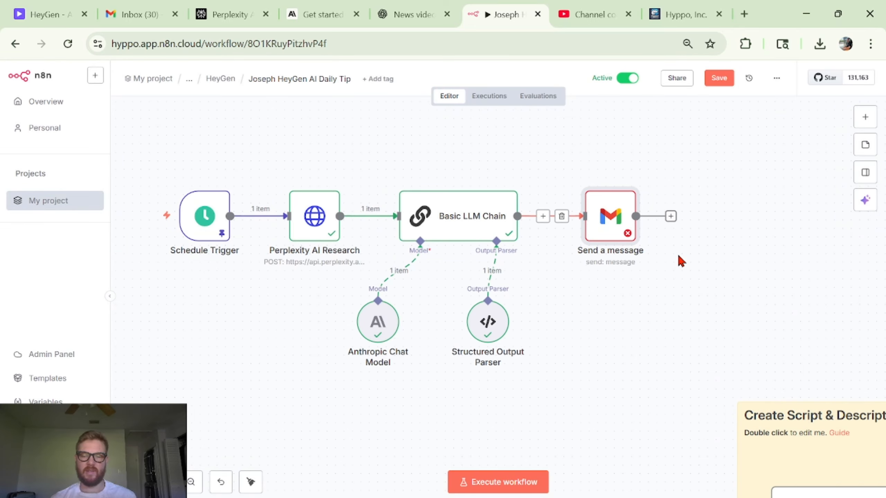
{"action": "scroll", "coordinate": [645, 259], "scroll_direction": "right", "scroll_amount": 5}
{"action": "left_click_drag", "start_coordinate": [525, 217], "coordinate": [534, 217]}
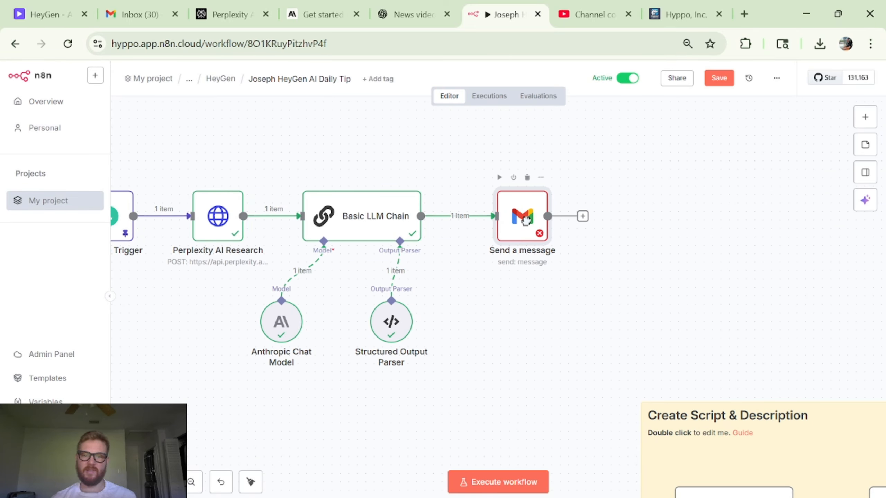
{"action": "double_click", "coordinate": [528, 228]}
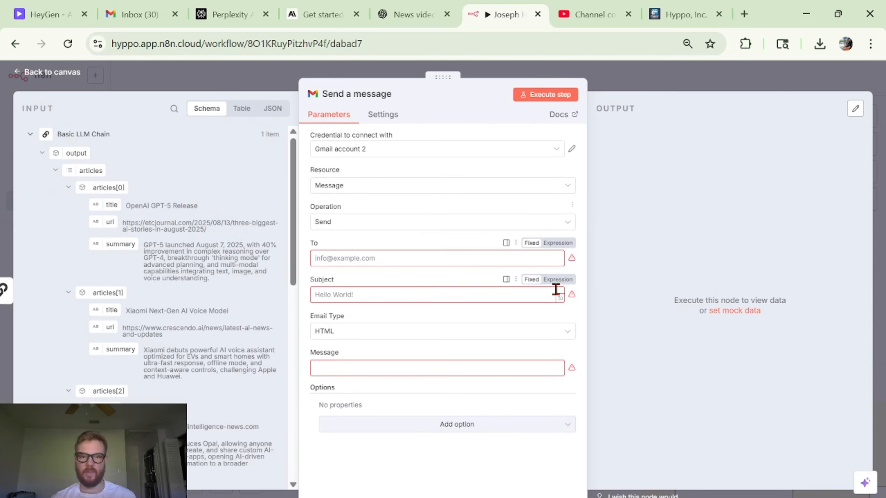
{"action": "left_click", "coordinate": [479, 294]}
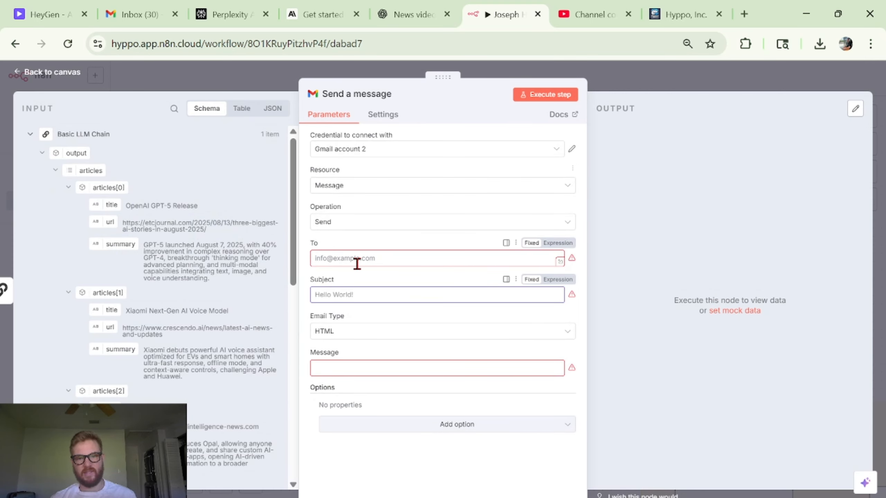
{"action": "left_click", "coordinate": [369, 148]}
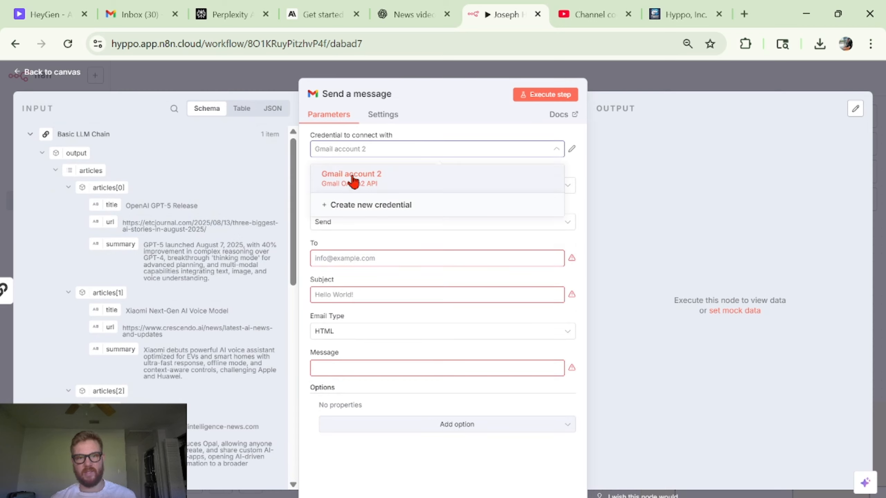
{"action": "left_click", "coordinate": [445, 149]}
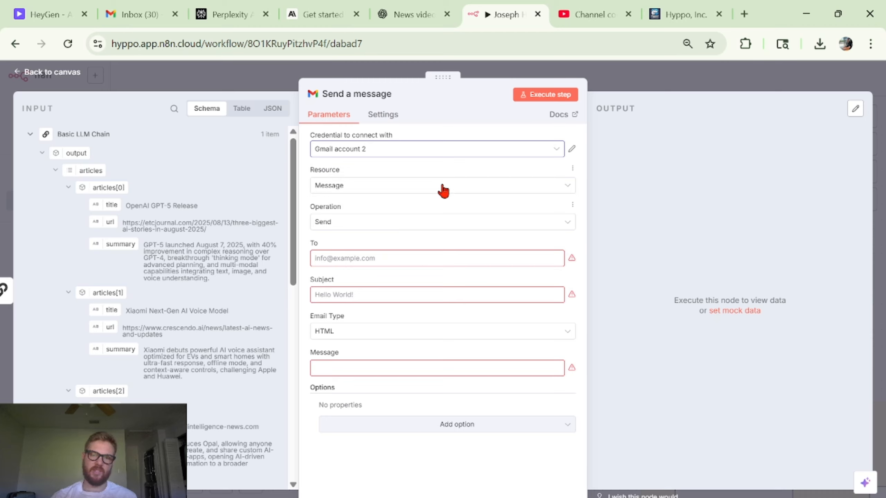
- Make the Subject an expression with the sender's name followed by "'s AI Summary for {{ $now }}"
{"action": "left_click", "coordinate": [441, 257]}
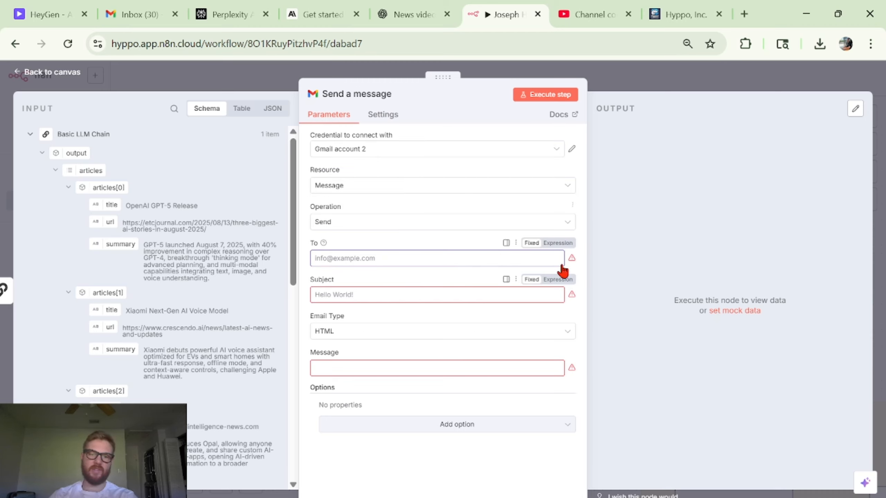
{"action": "left_click", "coordinate": [437, 293]}
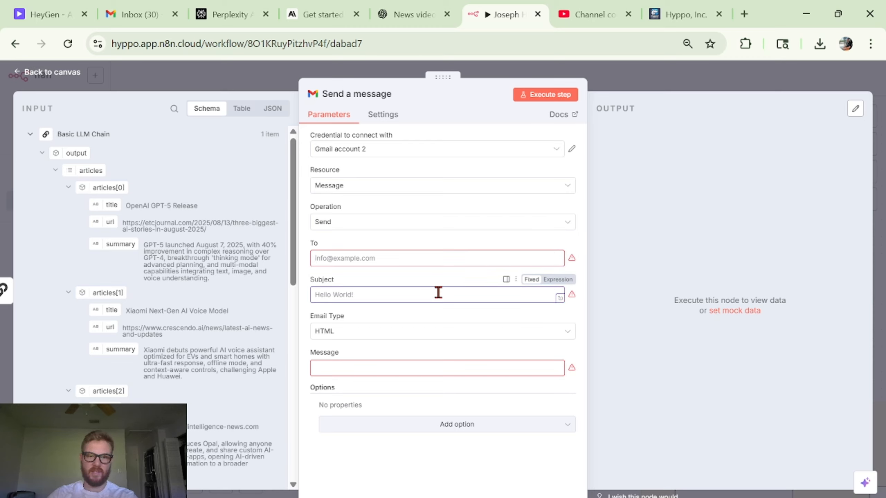
{"action": "type", "text": "AI"}
{"action": "left_click", "coordinate": [557, 279]}
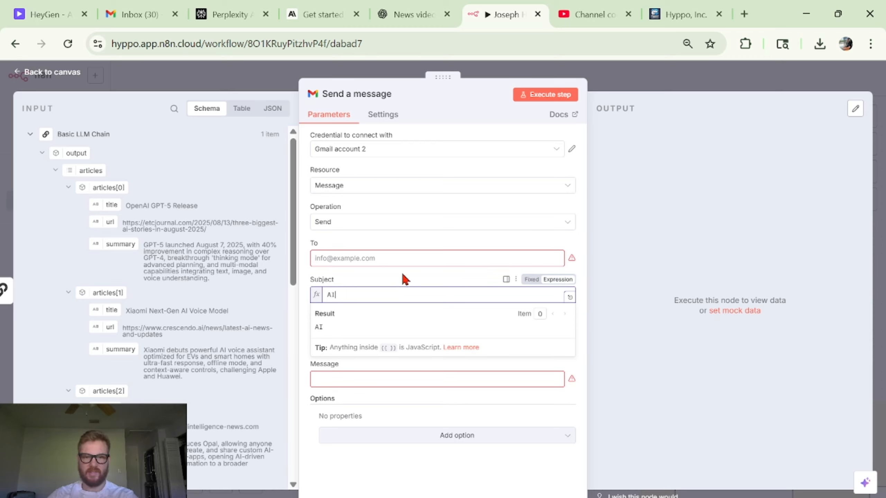
{"action": "type", "text": "Joe"}
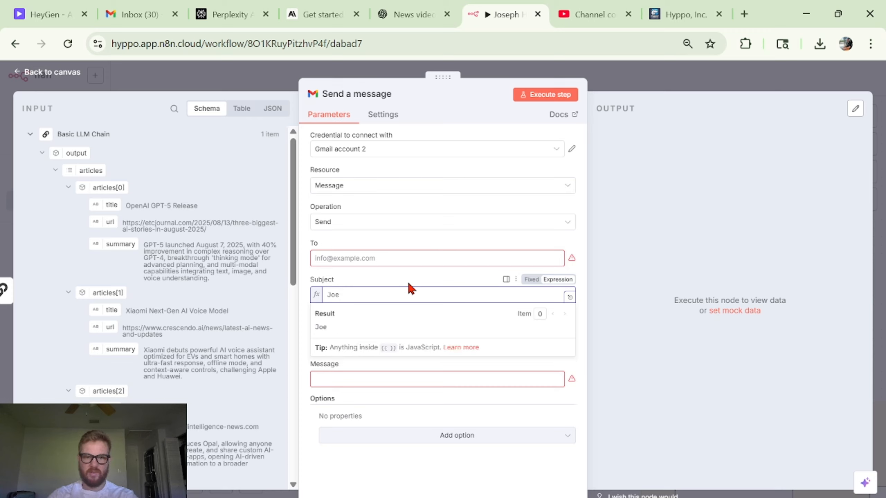
{"action": "type", "text": "'s AI Summa"}
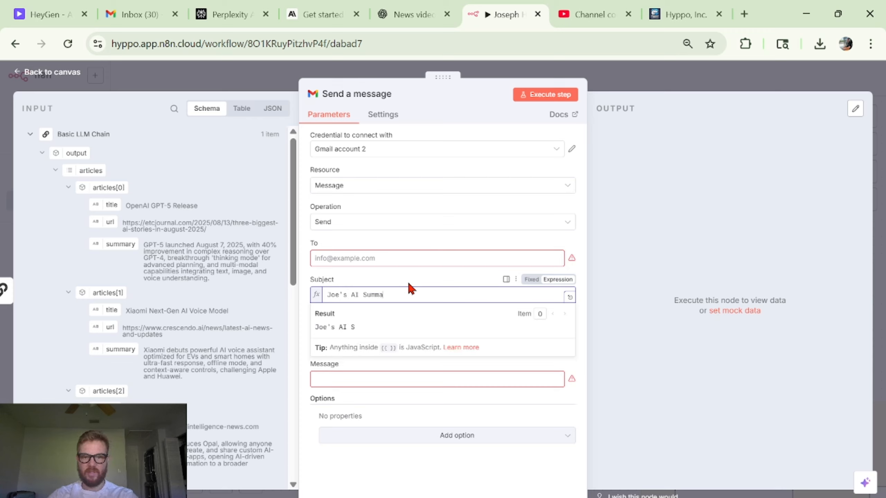
{"action": "type", "text": "ry for {{"}
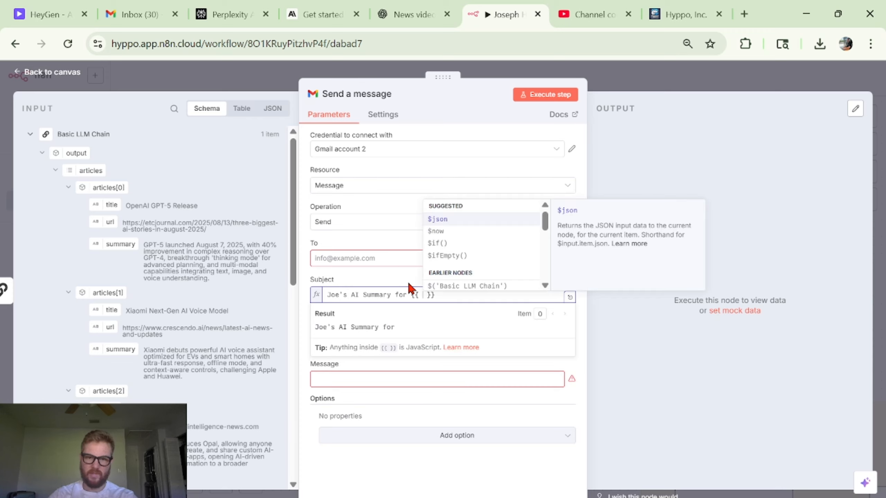
{"action": "left_click", "coordinate": [454, 233]}
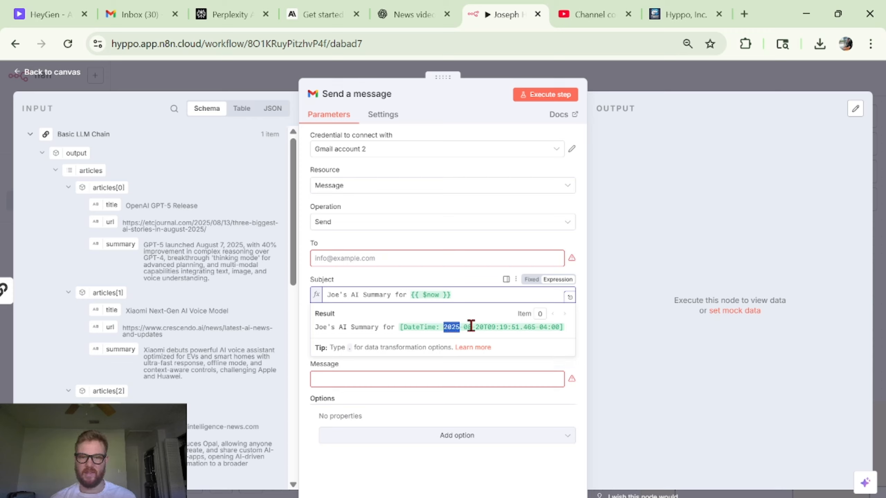
- Format the subject's date as {{ $now.format('yyyy-MM-dd') }}
{"action": "left_click", "coordinate": [465, 280]}
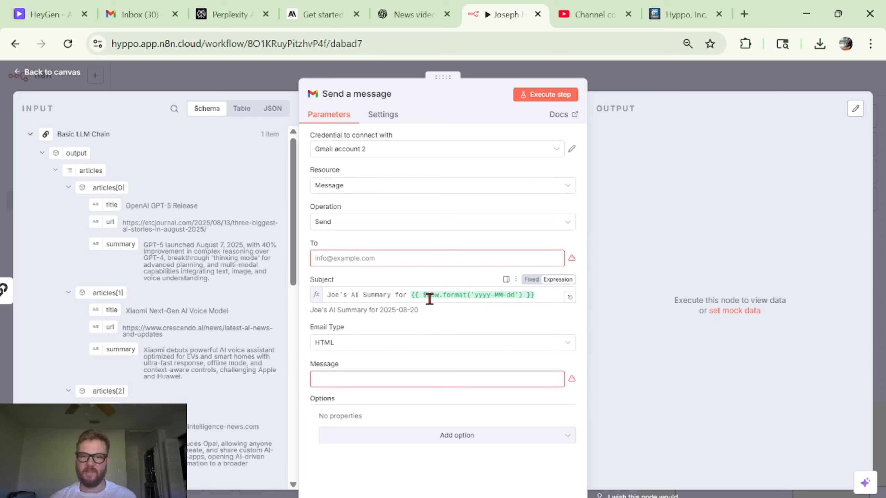
{"action": "left_click", "coordinate": [425, 297]}
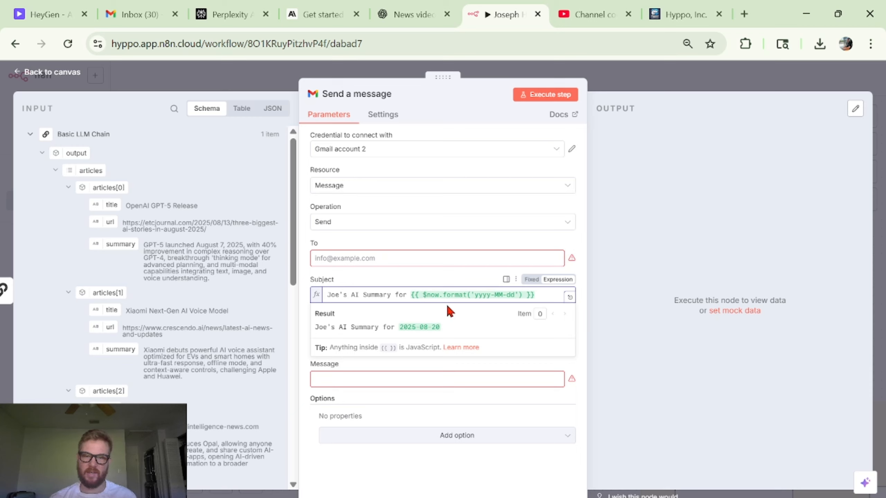
{"action": "left_click", "coordinate": [473, 296]}
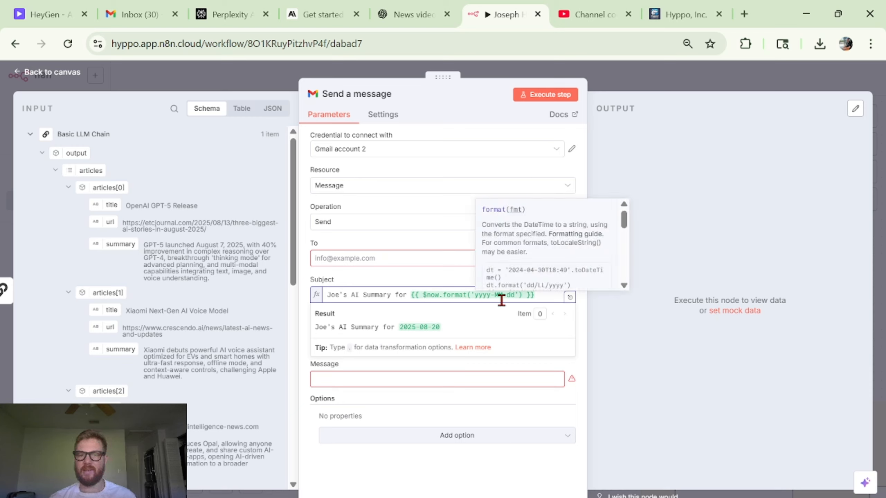
{"action": "left_click", "coordinate": [542, 295]}
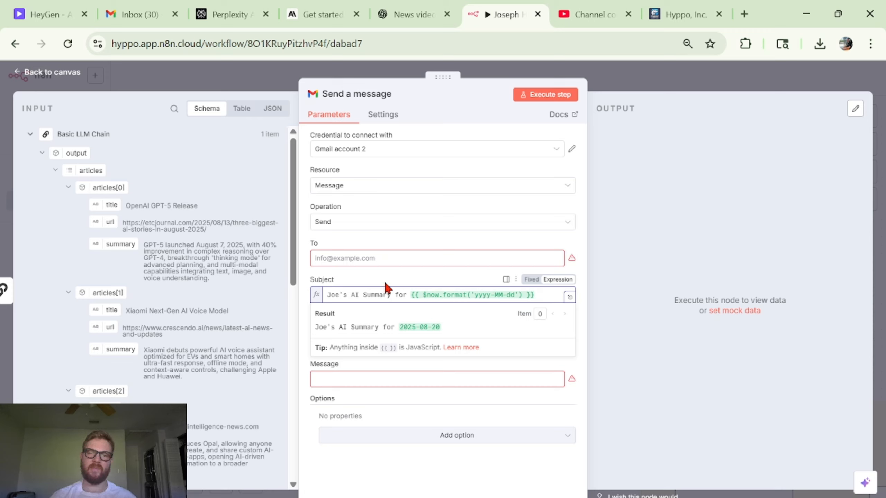
- Set the email type to Text
{"action": "left_click", "coordinate": [361, 257]}
{"action": "left_click", "coordinate": [387, 343]}
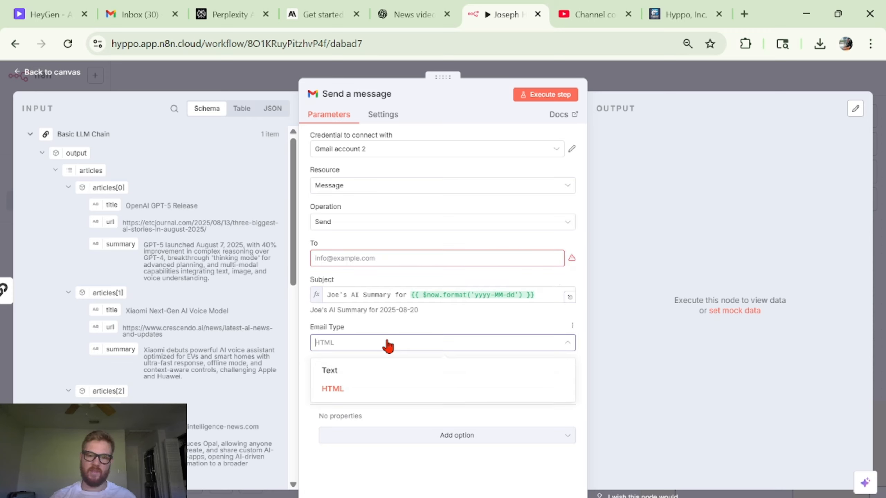
{"action": "left_click", "coordinate": [387, 345]}
{"action": "left_click", "coordinate": [378, 348]}
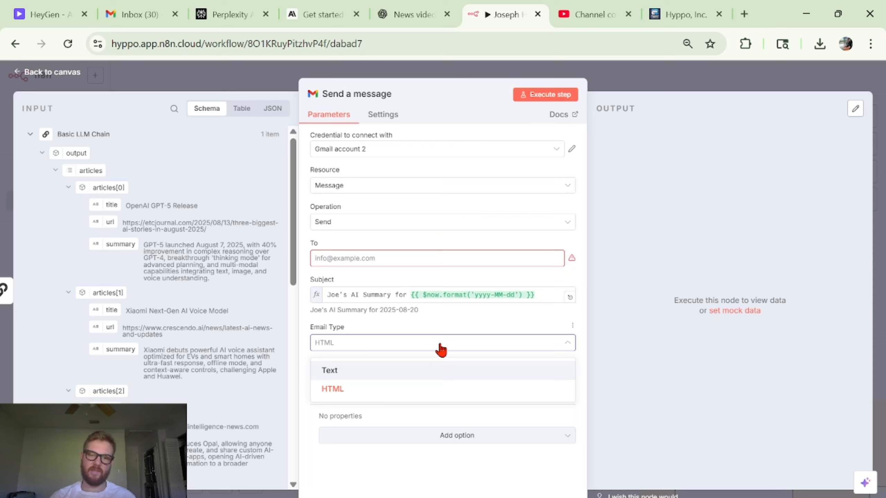
{"action": "key", "text": "Return"}
- Make the email Message an expression and map the Basic LLM Chain's output field into it as {{ $json.output }}
{"action": "left_click", "coordinate": [374, 377]}
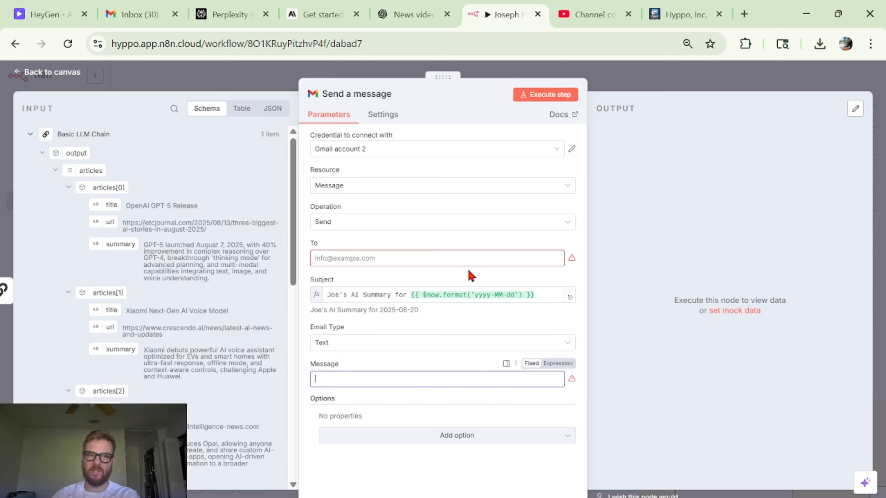
{"action": "left_click", "coordinate": [560, 365]}
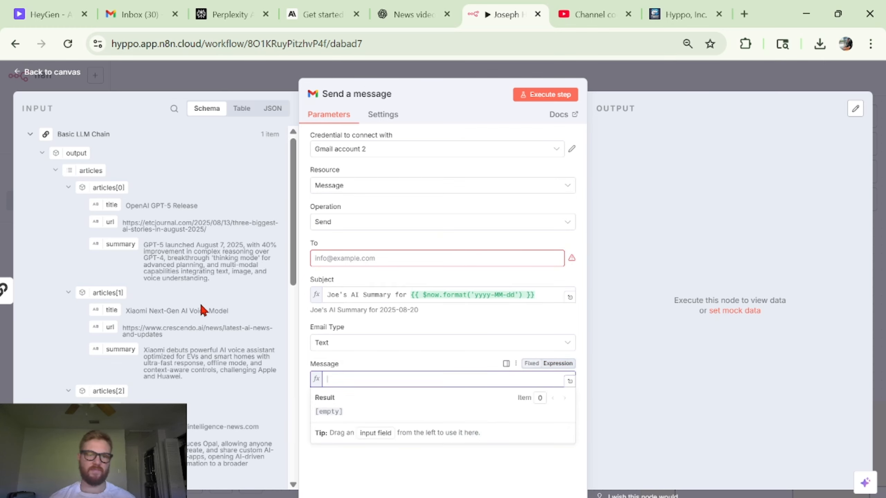
{"action": "scroll", "coordinate": [202, 302], "scroll_direction": "down", "scroll_amount": 3}
{"action": "scroll", "coordinate": [241, 241], "scroll_direction": "up", "scroll_amount": 3}
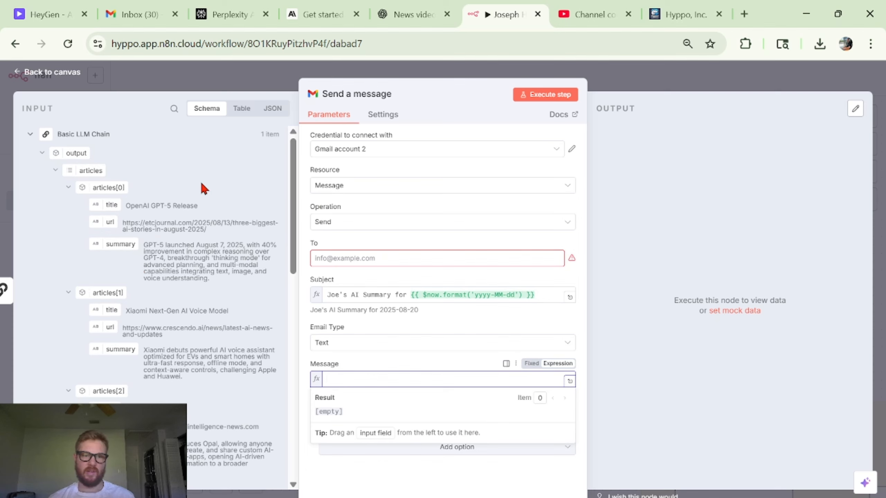
{"action": "scroll", "coordinate": [175, 269], "scroll_direction": "down", "scroll_amount": 15}
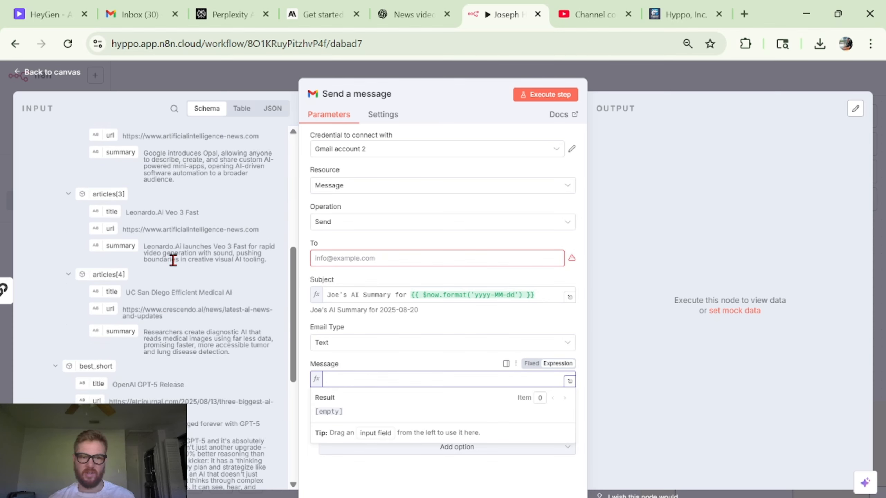
{"action": "scroll", "coordinate": [173, 259], "scroll_direction": "up", "scroll_amount": 2}
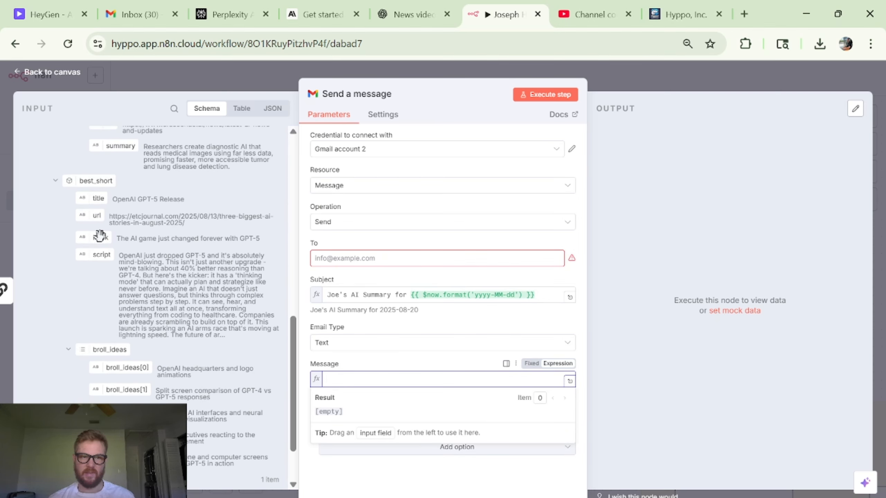
{"action": "scroll", "coordinate": [232, 263], "scroll_direction": "down", "scroll_amount": 2}
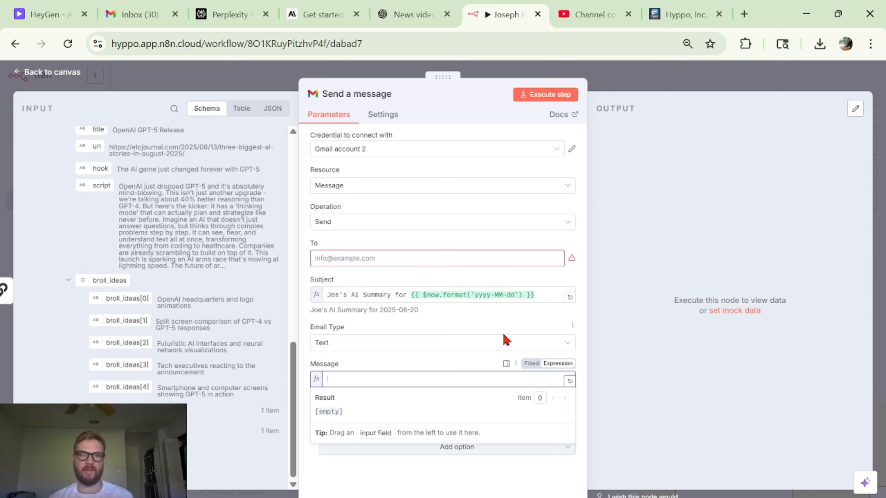
{"action": "scroll", "coordinate": [265, 241], "scroll_direction": "up", "scroll_amount": 10}
{"action": "scroll", "coordinate": [263, 241], "scroll_direction": "up", "scroll_amount": 3}
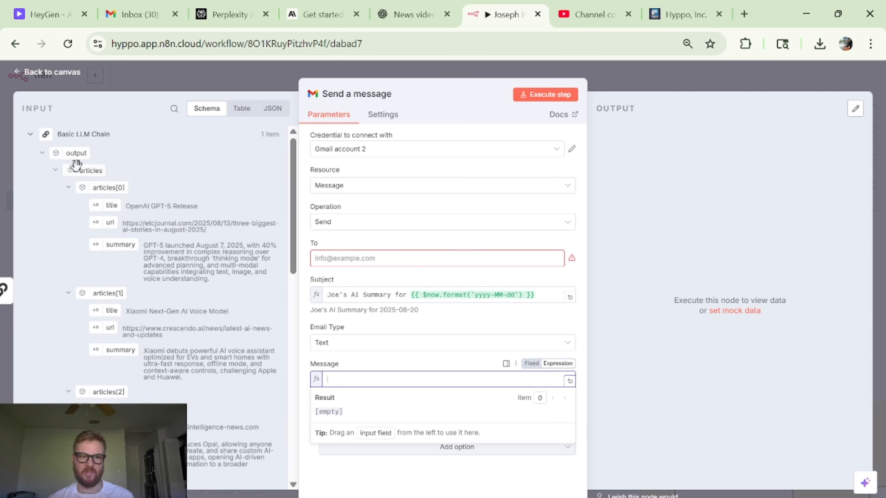
{"action": "left_click_drag", "start_coordinate": [70, 154], "coordinate": [365, 382]}
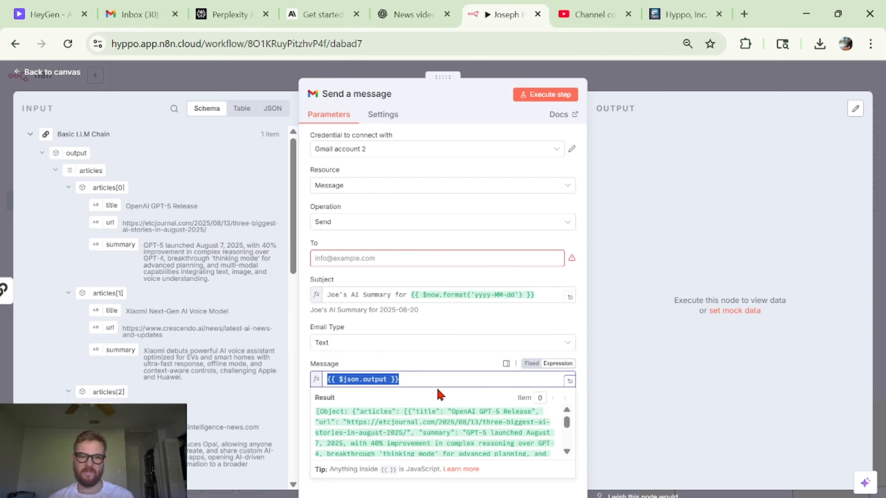
- Return to the canvas and open the Code node placed between the Basic LLM Chain and Send a message
{"action": "left_click", "coordinate": [431, 362]}
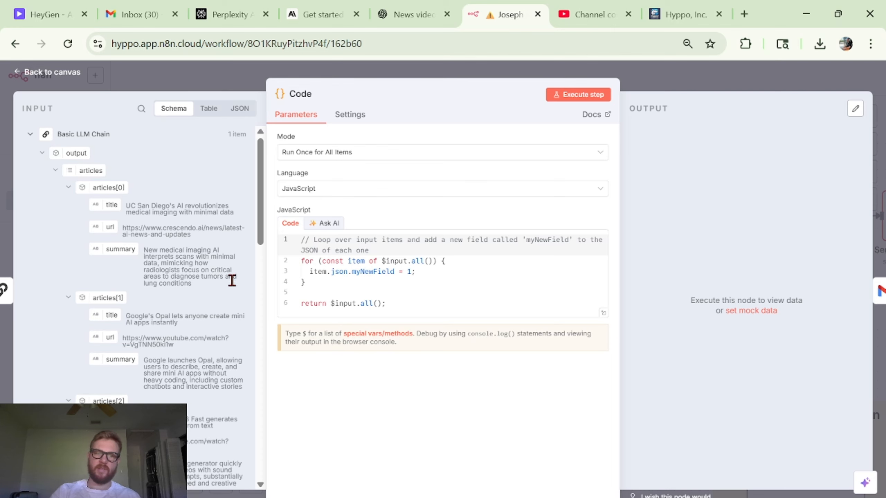
{"action": "left_click", "coordinate": [743, 86]}
{"action": "scroll", "coordinate": [657, 264], "scroll_direction": "right", "scroll_amount": 5}
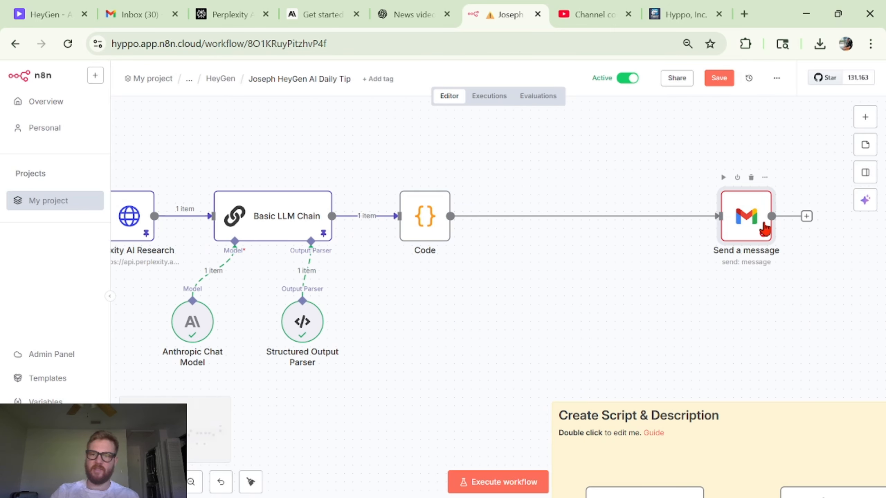
{"action": "left_click_drag", "start_coordinate": [765, 232], "coordinate": [586, 219]}
{"action": "scroll", "coordinate": [354, 251], "scroll_direction": "left", "scroll_amount": 3}
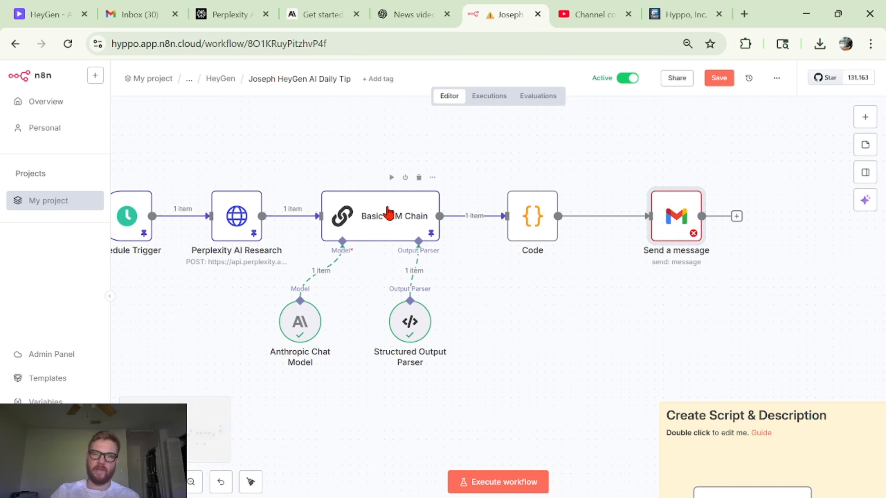
{"action": "scroll", "coordinate": [551, 239], "scroll_direction": "left", "scroll_amount": 2}
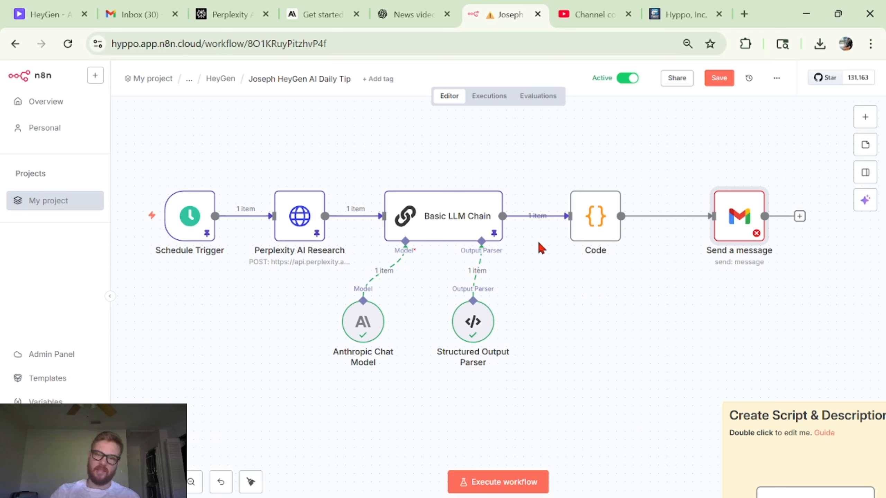
{"action": "left_click", "coordinate": [601, 236]}
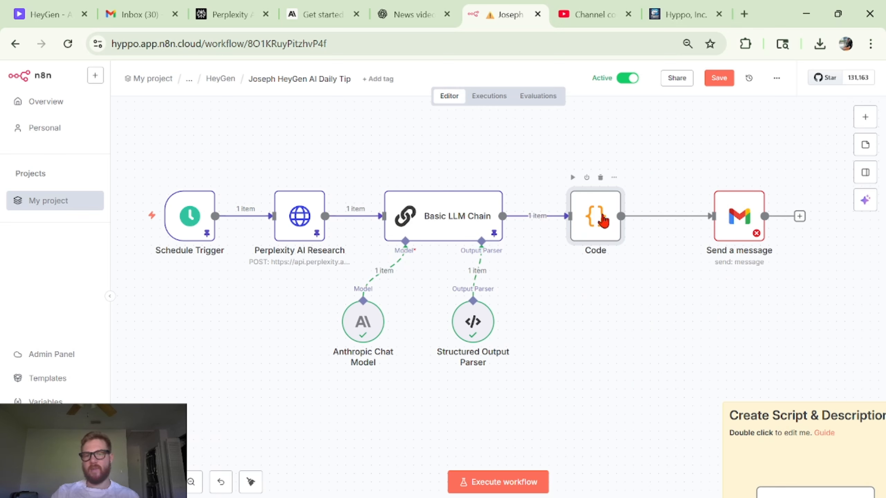
{"action": "double_click", "coordinate": [604, 221]}
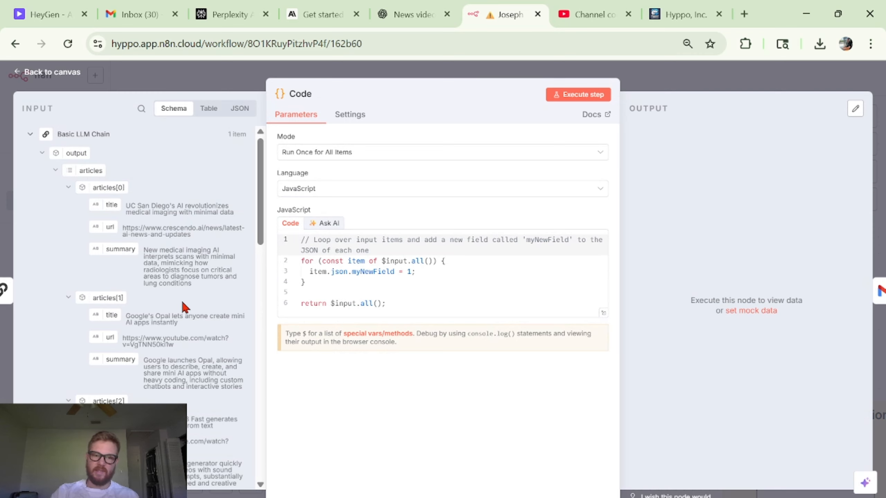
- Insert the $input.first().json.output.articles reference on a new code line, then delete it again
{"action": "scroll", "coordinate": [182, 302], "scroll_direction": "down", "scroll_amount": 15}
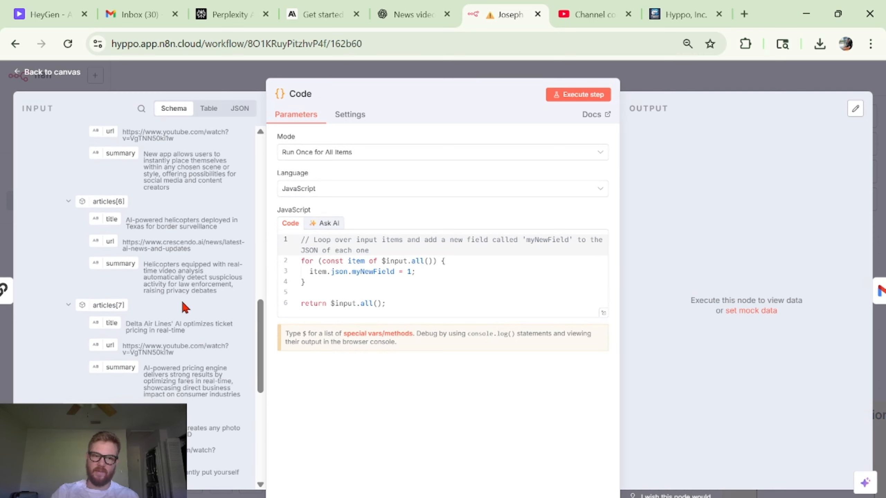
{"action": "scroll", "coordinate": [182, 303], "scroll_direction": "up", "scroll_amount": 15}
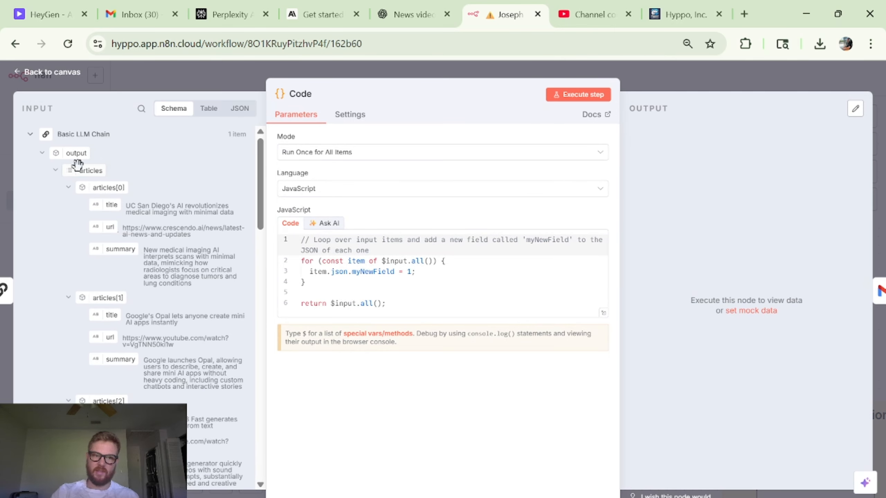
{"action": "left_click_drag", "start_coordinate": [77, 164], "coordinate": [405, 302]}
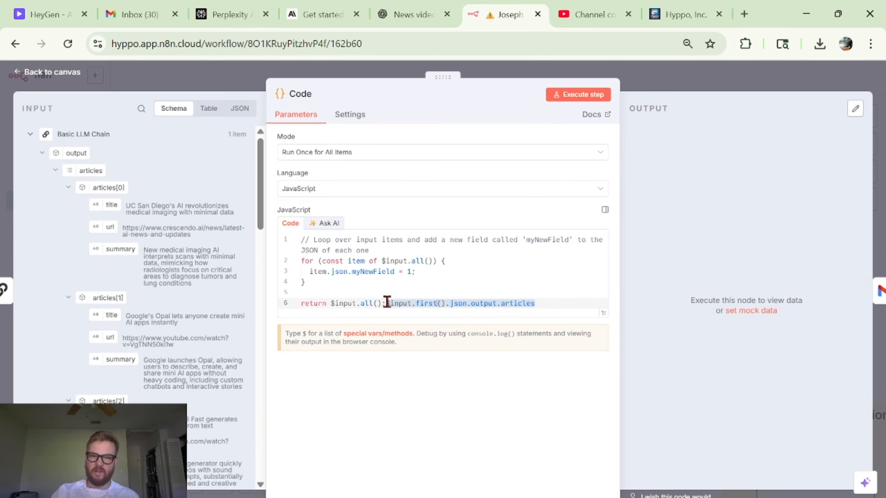
{"action": "left_click", "coordinate": [387, 302]}
{"action": "key", "text": "Return"}
{"action": "key", "text": "Return"}
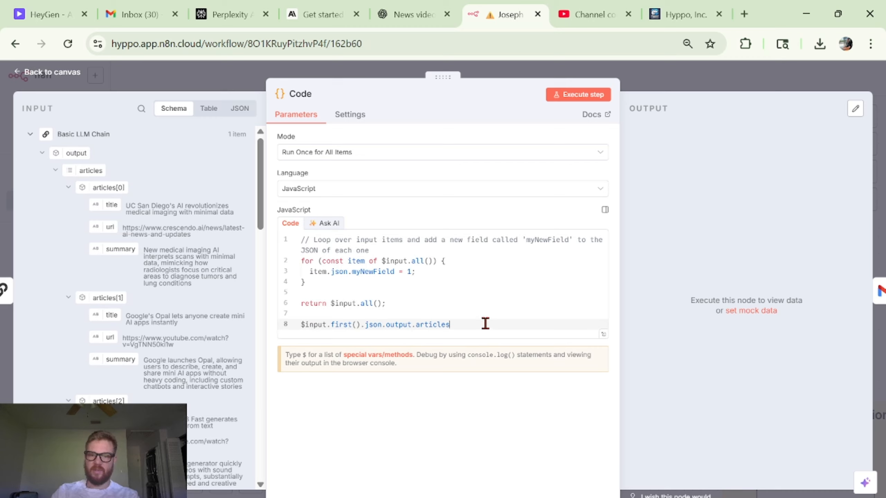
{"action": "left_click_drag", "start_coordinate": [485, 323], "coordinate": [298, 325]}
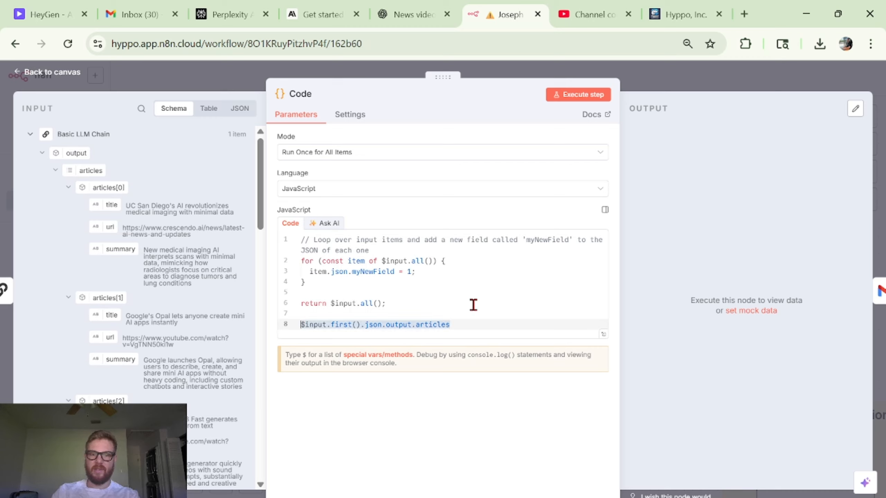
{"action": "key", "text": "BackSpace"}
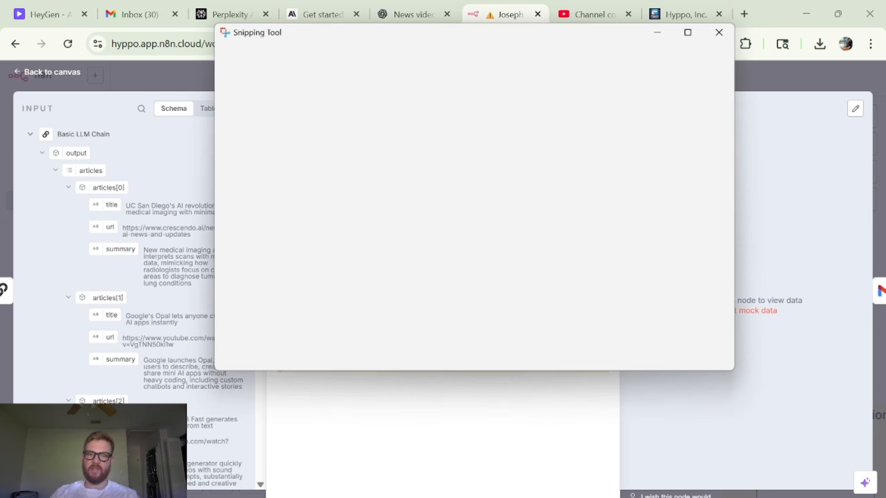
- Capture a Snipping Tool screenshot of the Code node's input schema panel
{"action": "key", "text": "super+shift+s"}
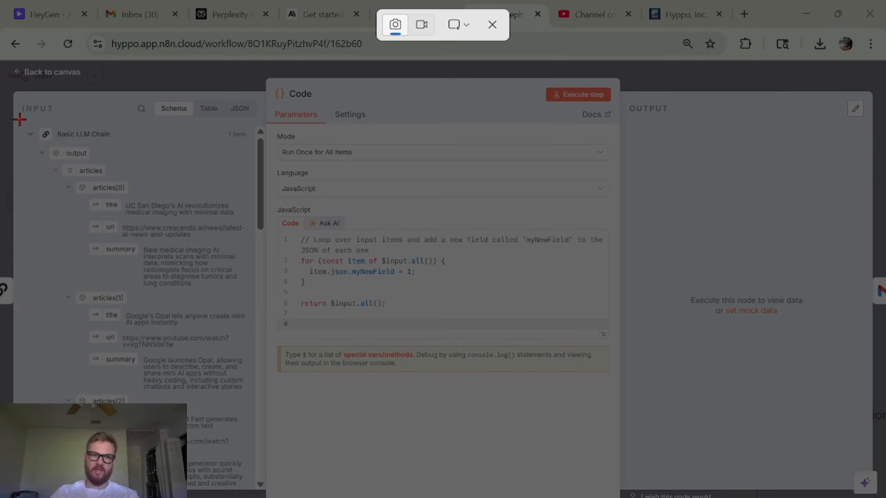
{"action": "left_click_drag", "start_coordinate": [18, 118], "coordinate": [259, 497]}
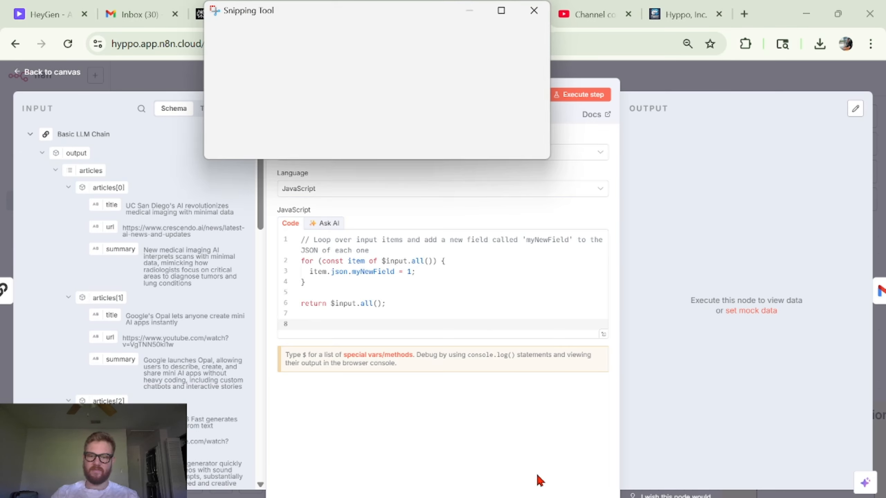
{"action": "left_click", "coordinate": [589, 456]}
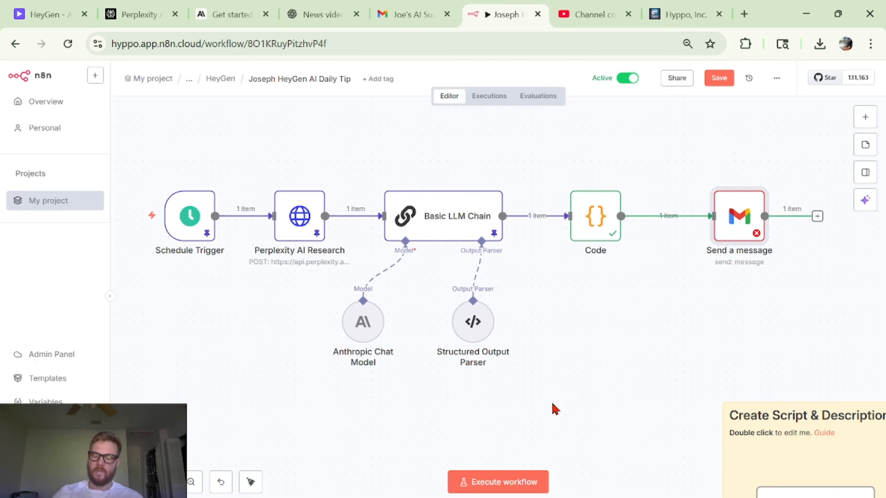
- Switch to ChatGPT, review the generated HTML email code, and select the articles reference in the reply
{"action": "left_click_drag", "start_coordinate": [324, 14], "coordinate": [410, 14]}
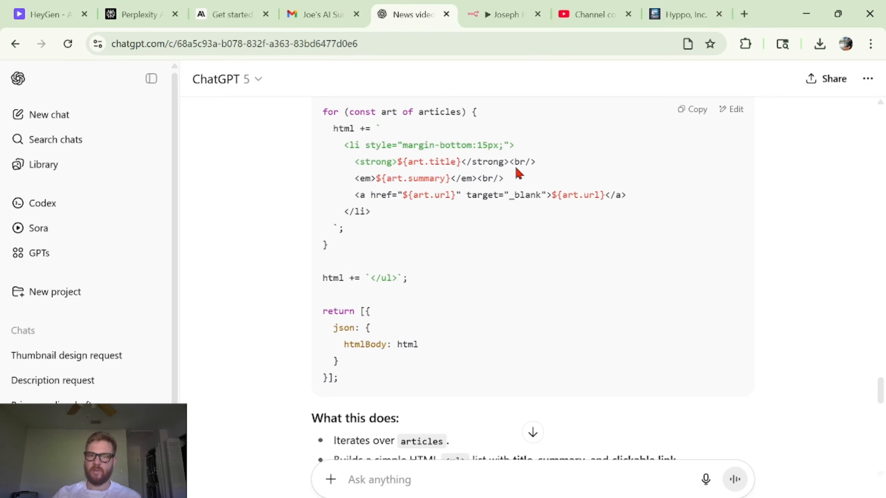
{"action": "scroll", "coordinate": [593, 283], "scroll_direction": "up", "scroll_amount": 1}
{"action": "scroll", "coordinate": [363, 340], "scroll_direction": "down", "scroll_amount": 3}
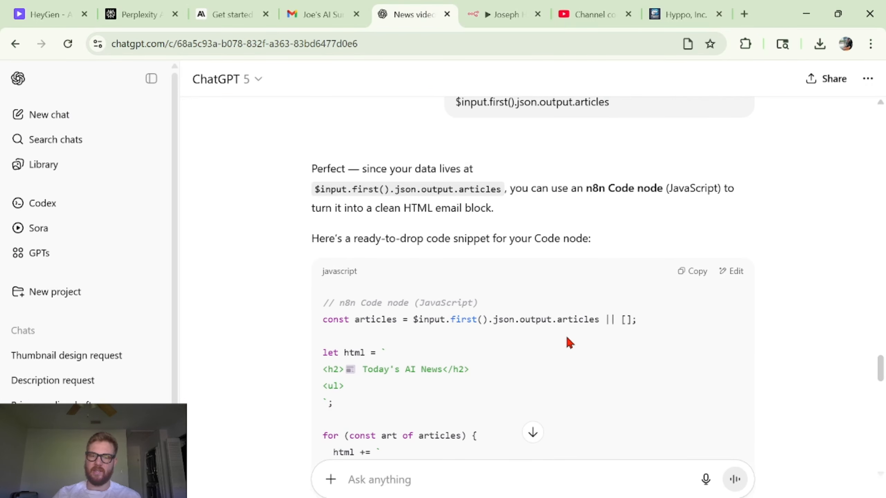
{"action": "scroll", "coordinate": [568, 342], "scroll_direction": "up", "scroll_amount": 8}
{"action": "scroll", "coordinate": [715, 296], "scroll_direction": "down", "scroll_amount": 6}
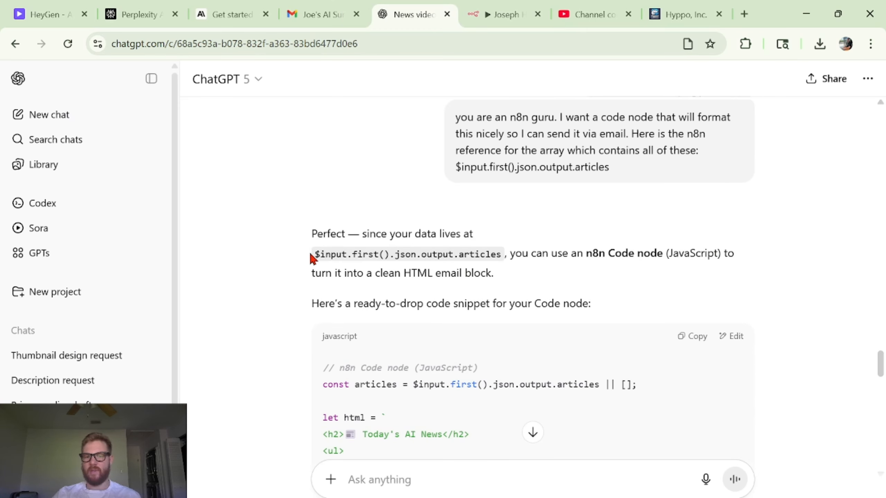
{"action": "left_click_drag", "start_coordinate": [312, 259], "coordinate": [500, 259]}
- Open the Code node in n8n to check its HTML-building code and htmlBody output
{"action": "left_click", "coordinate": [499, 14]}
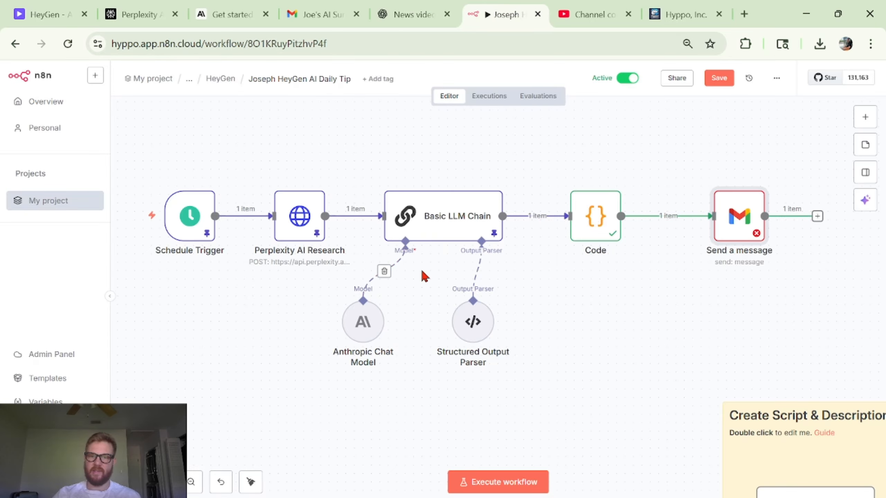
{"action": "left_click", "coordinate": [588, 218]}
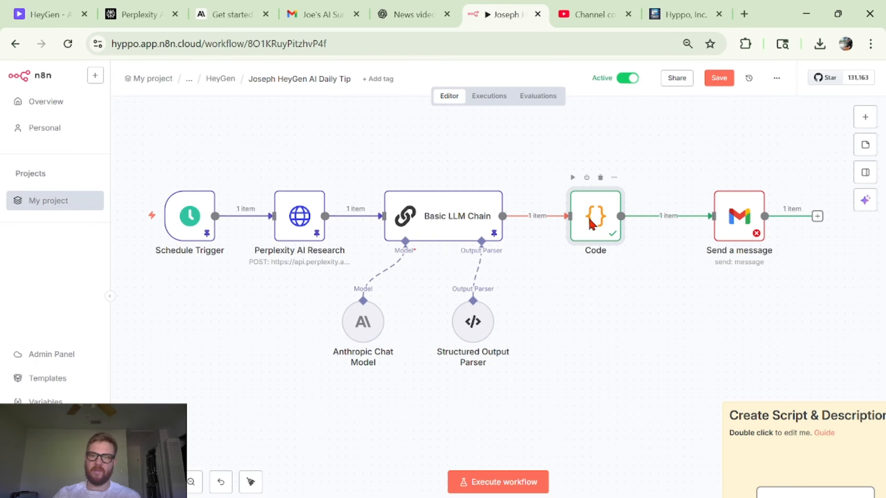
{"action": "double_click", "coordinate": [592, 223]}
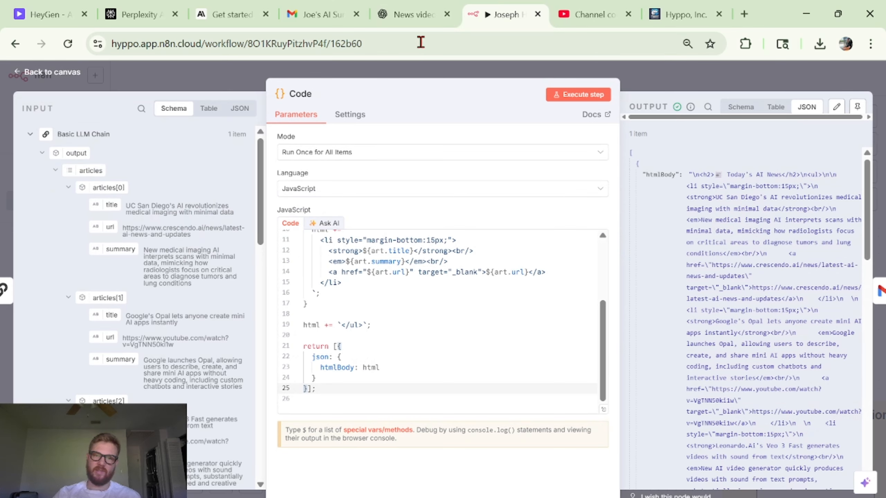
{"action": "scroll", "coordinate": [174, 387], "scroll_direction": "down", "scroll_amount": 20}
{"action": "scroll", "coordinate": [173, 387], "scroll_direction": "down", "scroll_amount": 7}
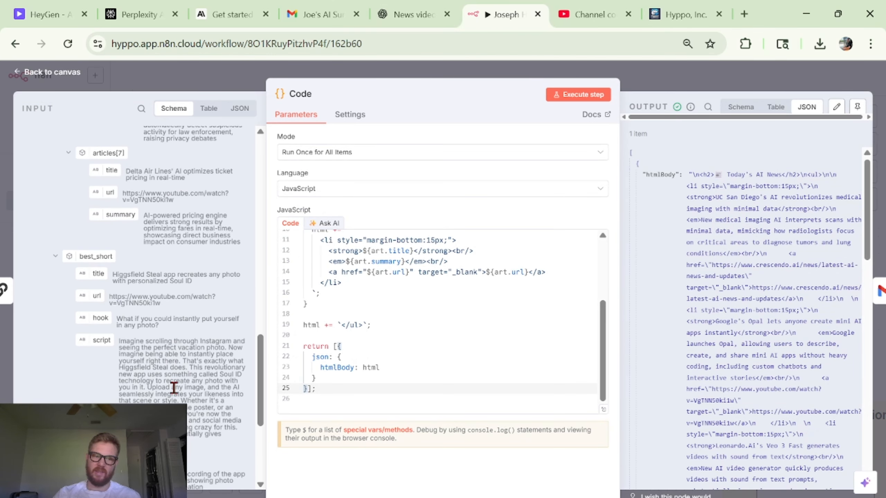
{"action": "scroll", "coordinate": [174, 387], "scroll_direction": "up", "scroll_amount": 5}
{"action": "scroll", "coordinate": [173, 388], "scroll_direction": "up", "scroll_amount": 10}
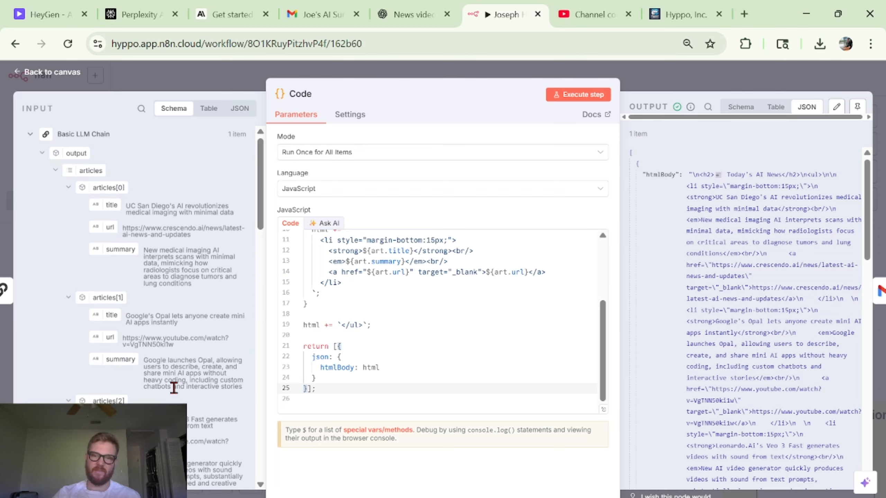
{"action": "left_click", "coordinate": [672, 89]}
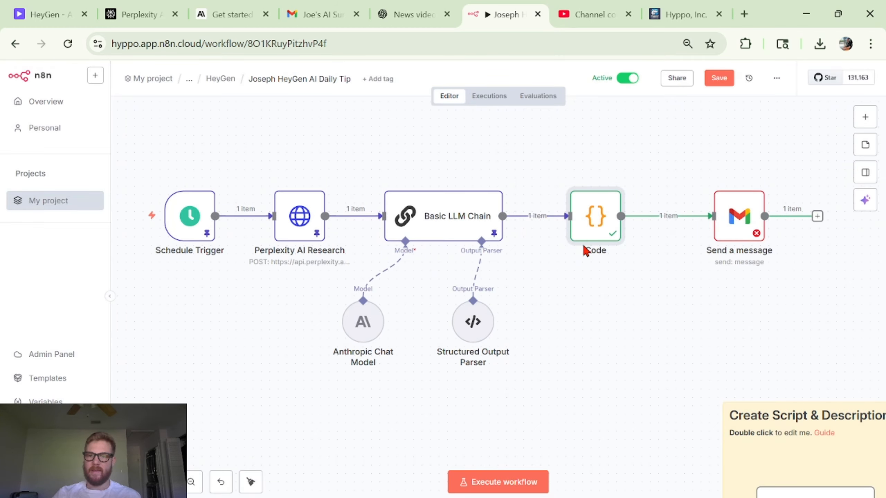
- Open the Send a message node to review its email settings
{"action": "mouse_move", "coordinate": [594, 242]}
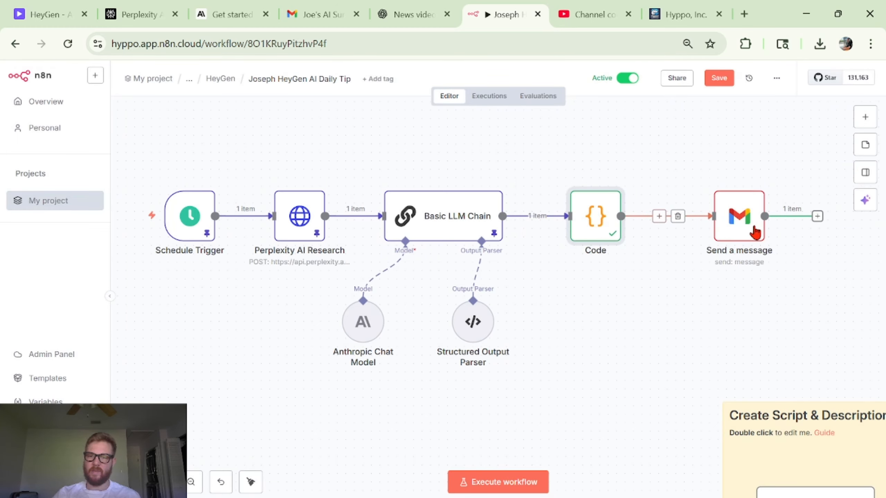
{"action": "mouse_move", "coordinate": [740, 234]}
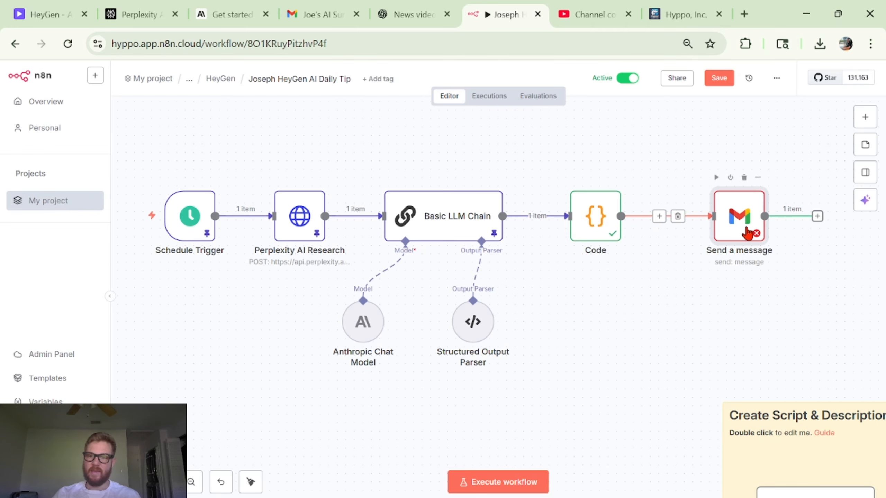
{"action": "double_click", "coordinate": [748, 232]}
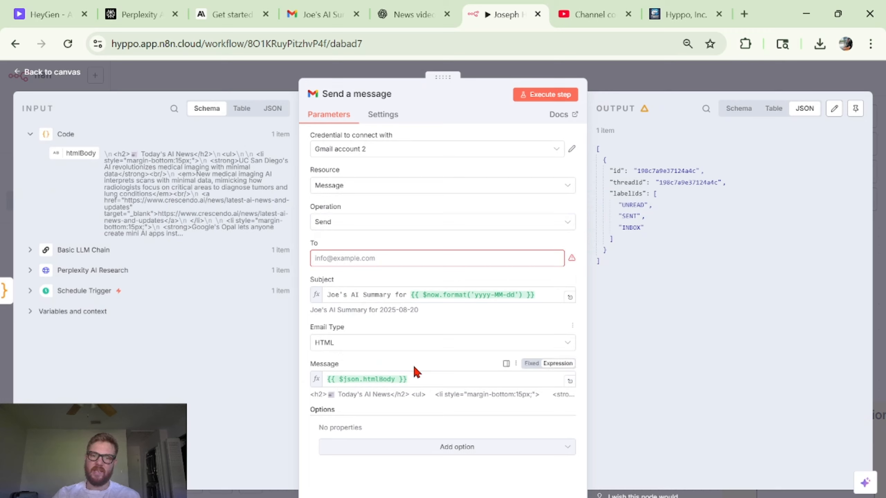
- Re-map the Code node's htmlBody field into the email's Message field and check its rendered HTML preview
{"action": "left_click", "coordinate": [405, 380]}
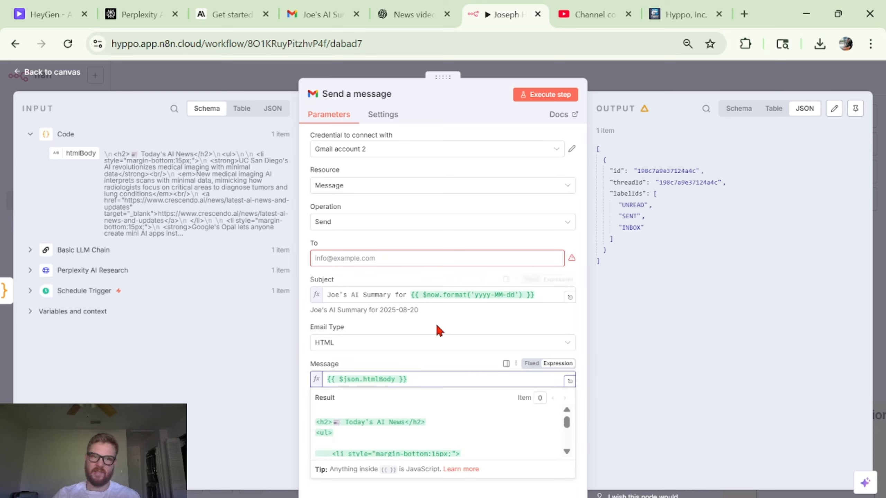
{"action": "key", "text": "ctrl+a"}
{"action": "key", "text": "BackSpace"}
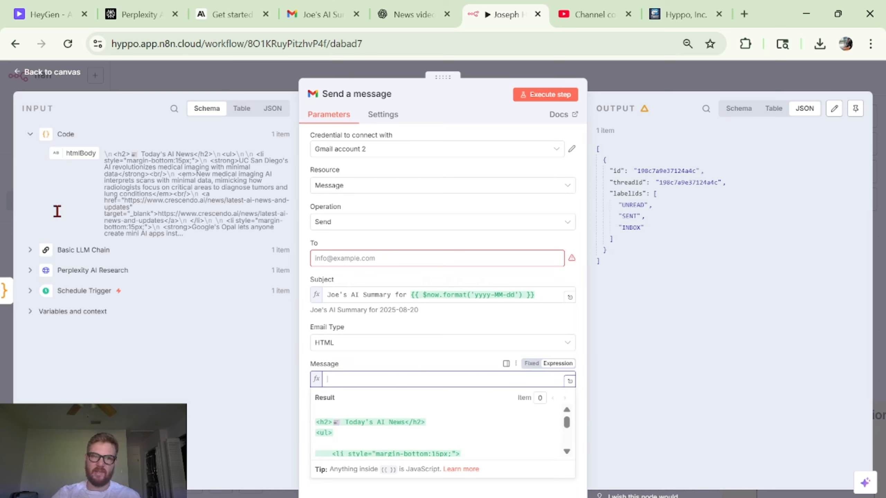
{"action": "left_click_drag", "start_coordinate": [156, 202], "coordinate": [346, 365]}
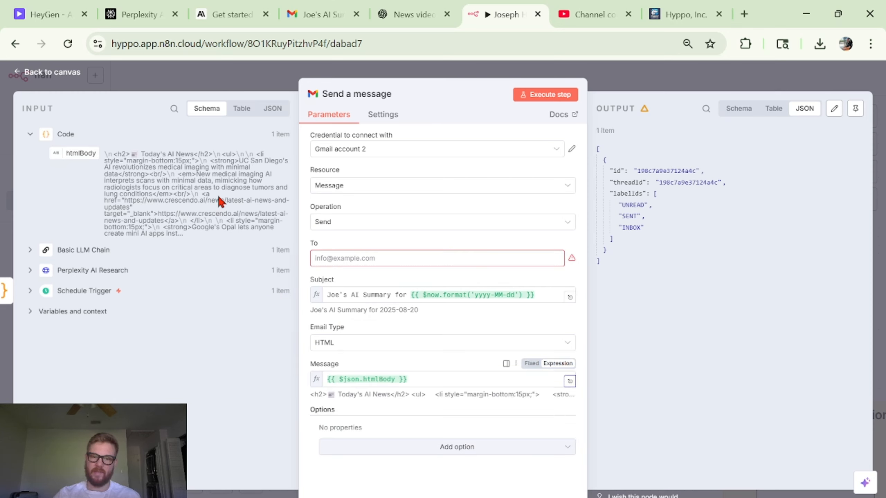
{"action": "left_click", "coordinate": [439, 379]}
{"action": "scroll", "coordinate": [458, 405], "scroll_direction": "down", "scroll_amount": 1}
{"action": "scroll", "coordinate": [458, 405], "scroll_direction": "down", "scroll_amount": 5}
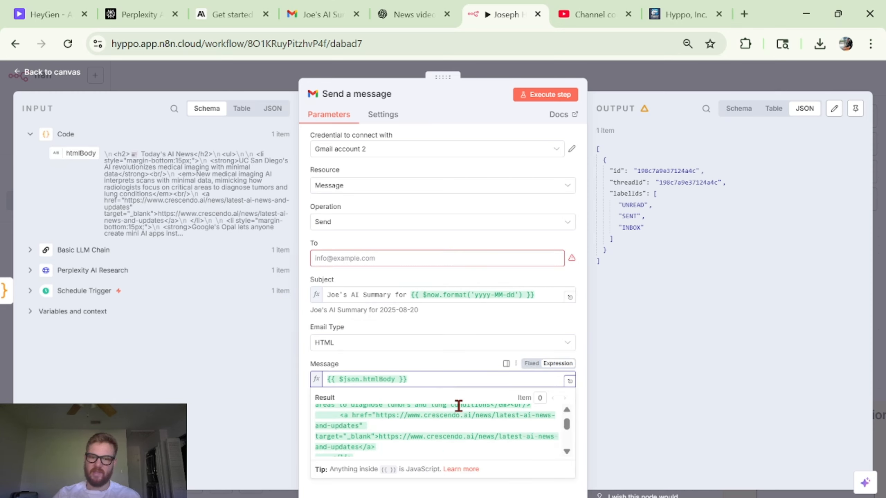
{"action": "scroll", "coordinate": [459, 406], "scroll_direction": "down", "scroll_amount": 5}
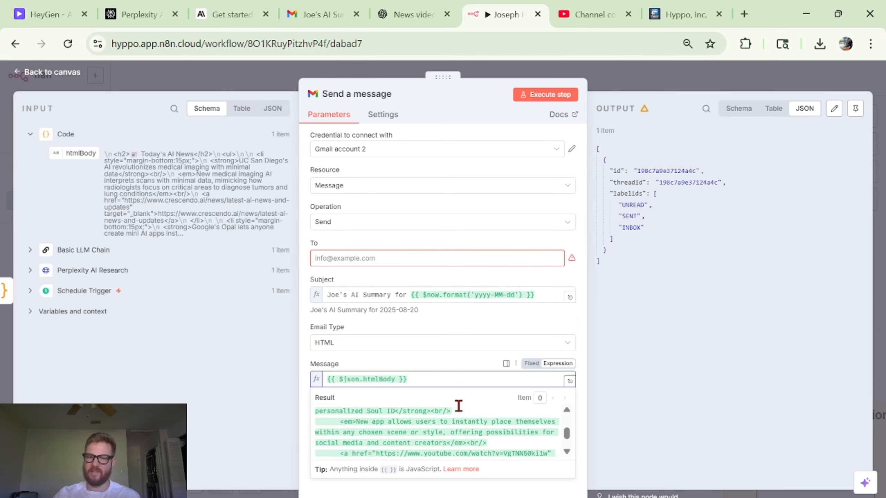
{"action": "left_click", "coordinate": [720, 228]}
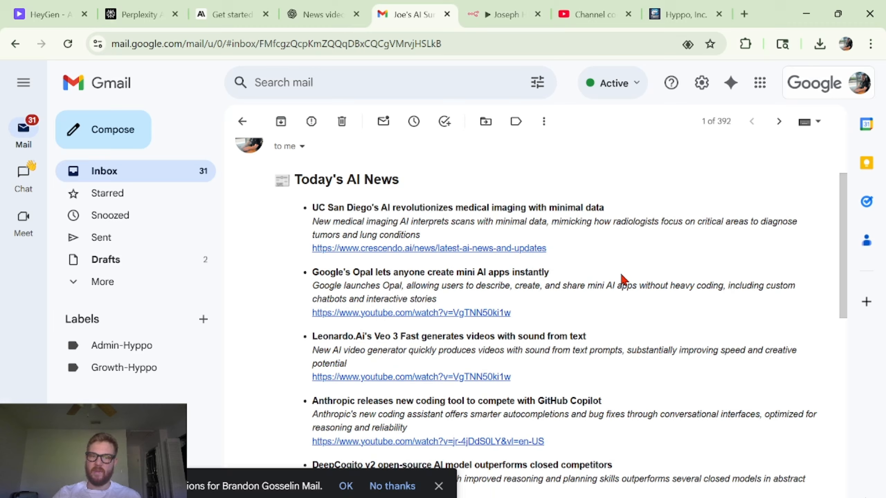
- Switch to Gmail and read through the received AI news email's headlines, summaries and links
{"action": "scroll", "coordinate": [619, 280], "scroll_direction": "down", "scroll_amount": 2}
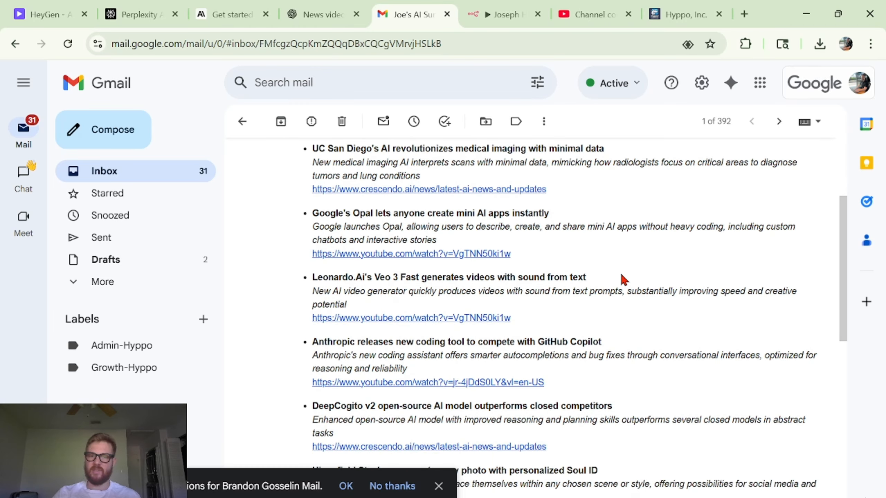
{"action": "scroll", "coordinate": [594, 262], "scroll_direction": "up", "scroll_amount": 1}
{"action": "double_click", "coordinate": [365, 150]}
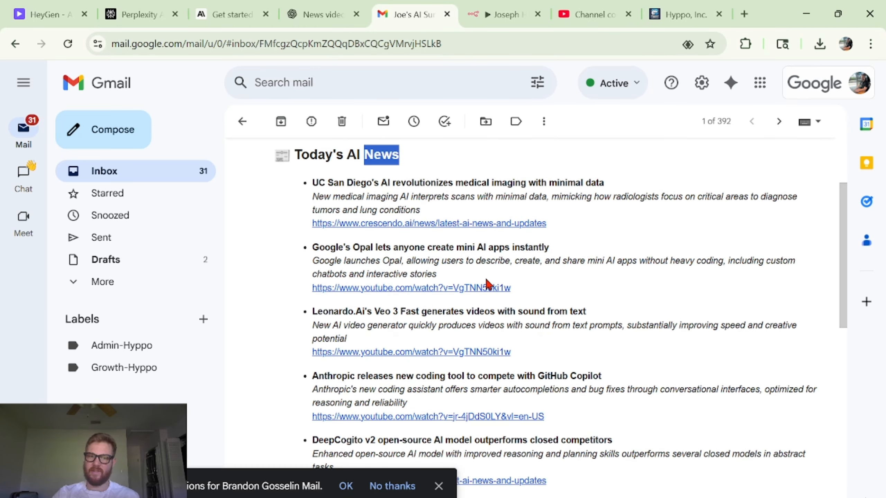
{"action": "scroll", "coordinate": [488, 285], "scroll_direction": "down", "scroll_amount": 2}
{"action": "scroll", "coordinate": [608, 210], "scroll_direction": "down", "scroll_amount": 3}
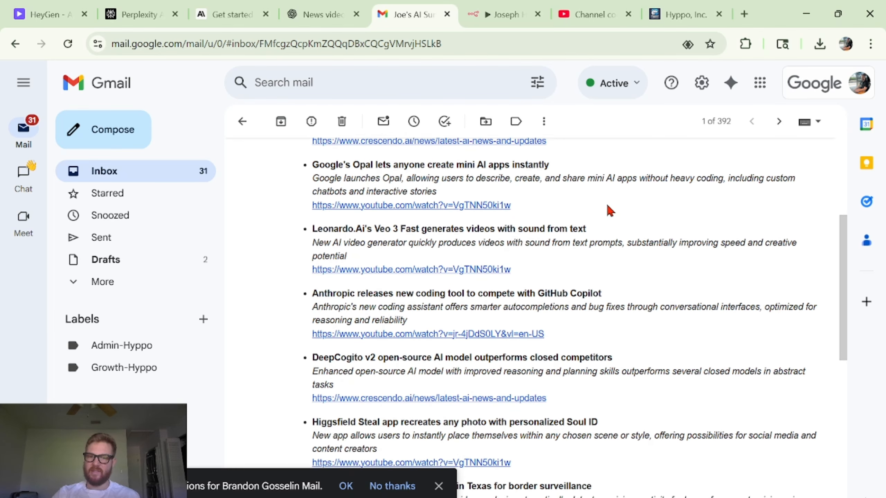
{"action": "scroll", "coordinate": [609, 210], "scroll_direction": "down", "scroll_amount": 5}
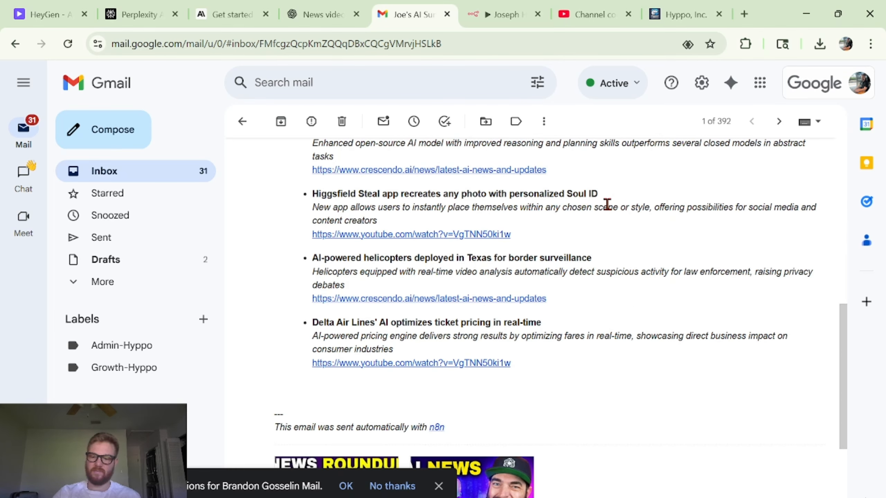
{"action": "scroll", "coordinate": [609, 281], "scroll_direction": "up", "scroll_amount": 5}
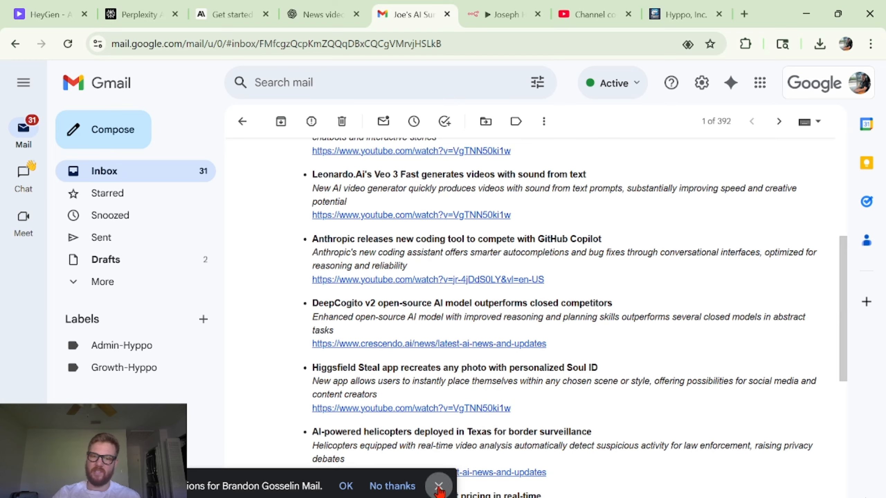
{"action": "left_click", "coordinate": [439, 487]}
{"action": "scroll", "coordinate": [564, 362], "scroll_direction": "down", "scroll_amount": 1}
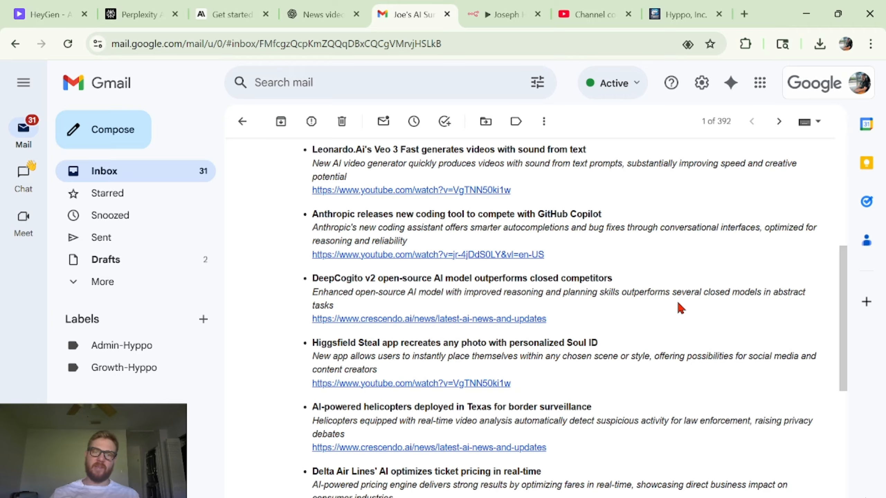
{"action": "scroll", "coordinate": [677, 300], "scroll_direction": "up", "scroll_amount": 7}
{"action": "scroll", "coordinate": [677, 300], "scroll_direction": "down", "scroll_amount": 4}
{"action": "scroll", "coordinate": [677, 301], "scroll_direction": "down", "scroll_amount": 4}
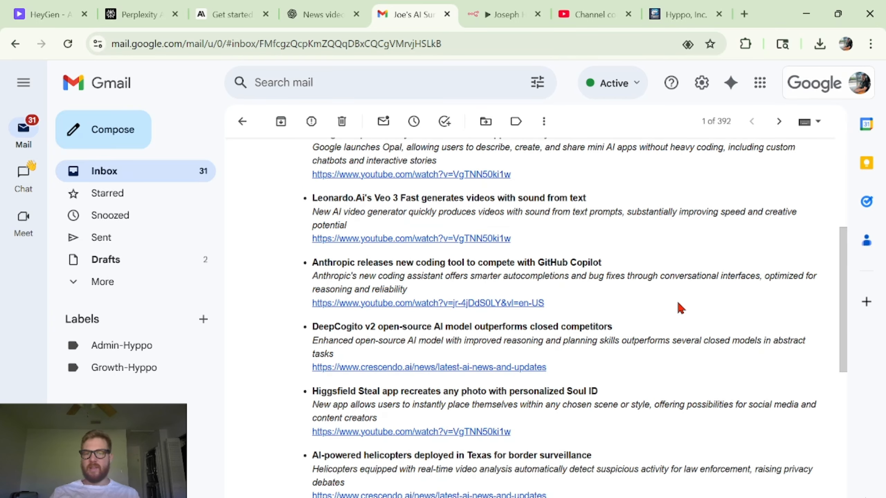
- Return to the workflow and open the Perplexity AI Research node to review its news request prompt
{"action": "key", "text": "ctrl+Tab"}
{"action": "scroll", "coordinate": [384, 241], "scroll_direction": "left", "scroll_amount": 4}
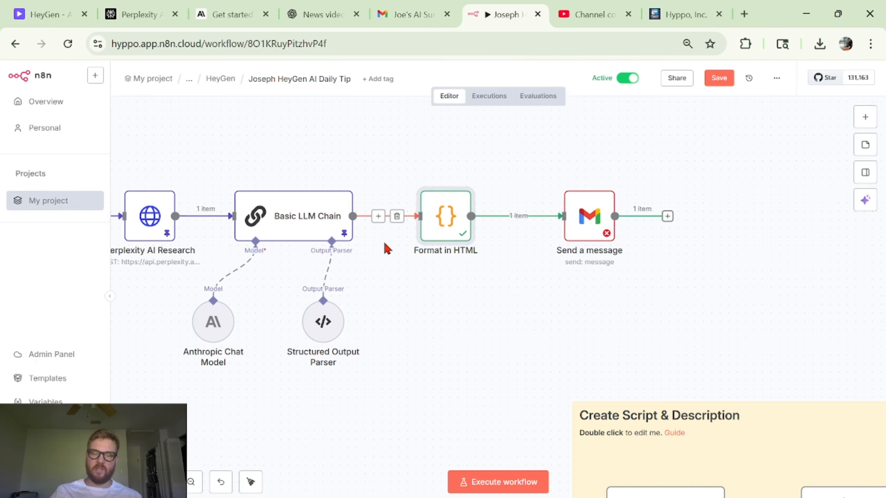
{"action": "scroll", "coordinate": [420, 271], "scroll_direction": "left", "scroll_amount": 5}
{"action": "scroll", "coordinate": [423, 276], "scroll_direction": "left", "scroll_amount": 1}
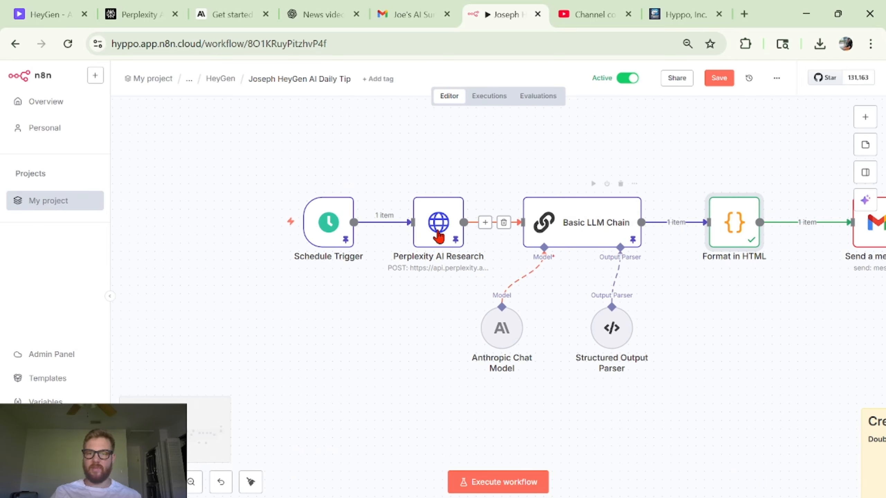
{"action": "left_click", "coordinate": [445, 230]}
{"action": "key", "text": "Return"}
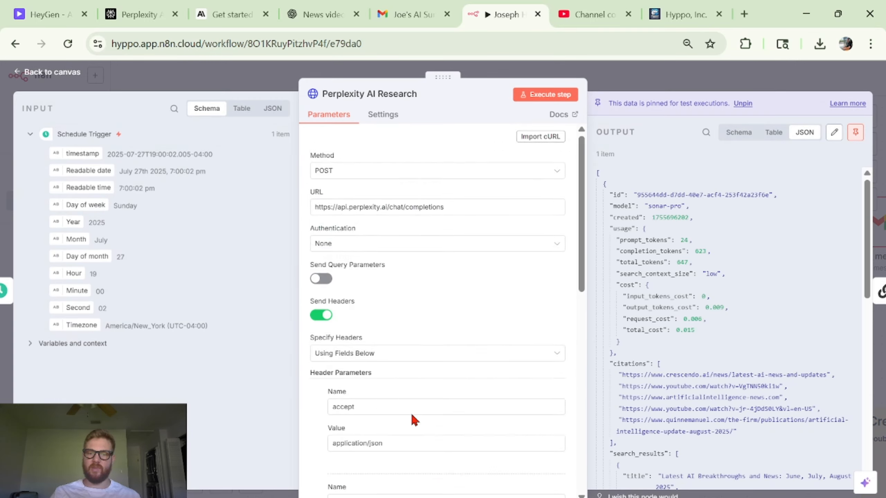
{"action": "scroll", "coordinate": [411, 413], "scroll_direction": "down", "scroll_amount": 6}
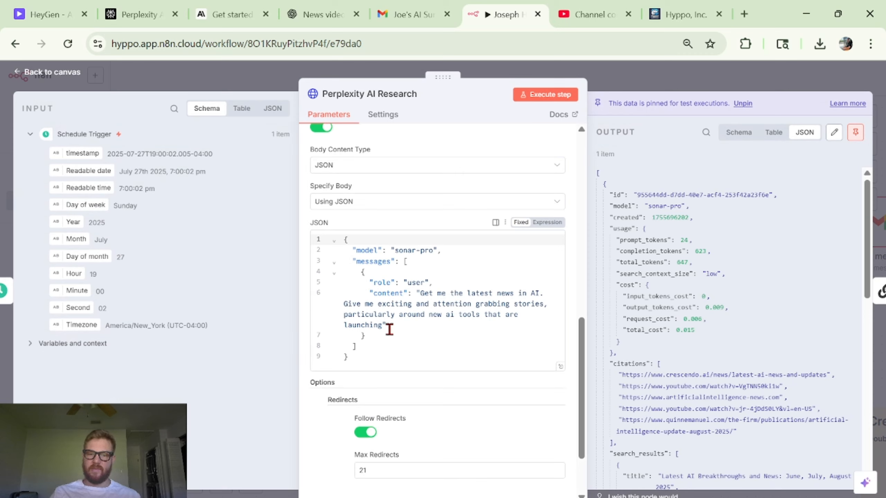
{"action": "left_click_drag", "start_coordinate": [382, 326], "coordinate": [422, 294]}
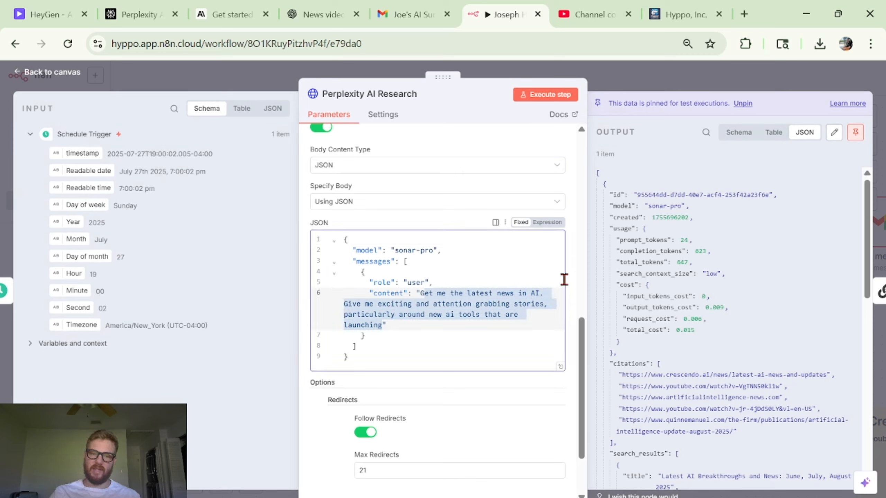
{"action": "left_click", "coordinate": [729, 68]}
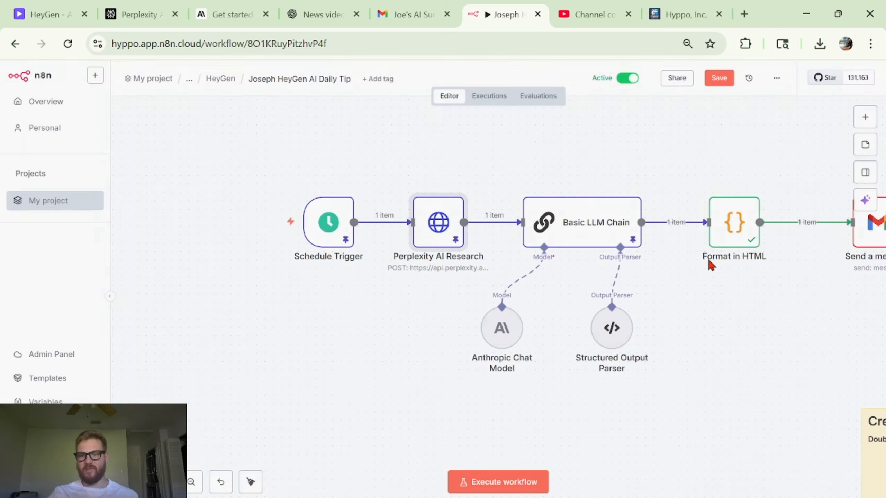
- Select the news workflow's nodes and reposition them on the canvas, nudging Send a message slightly right
{"action": "scroll", "coordinate": [653, 267], "scroll_direction": "right", "scroll_amount": 5}
{"action": "left_click", "coordinate": [192, 483]}
{"action": "left_click", "coordinate": [192, 483]}
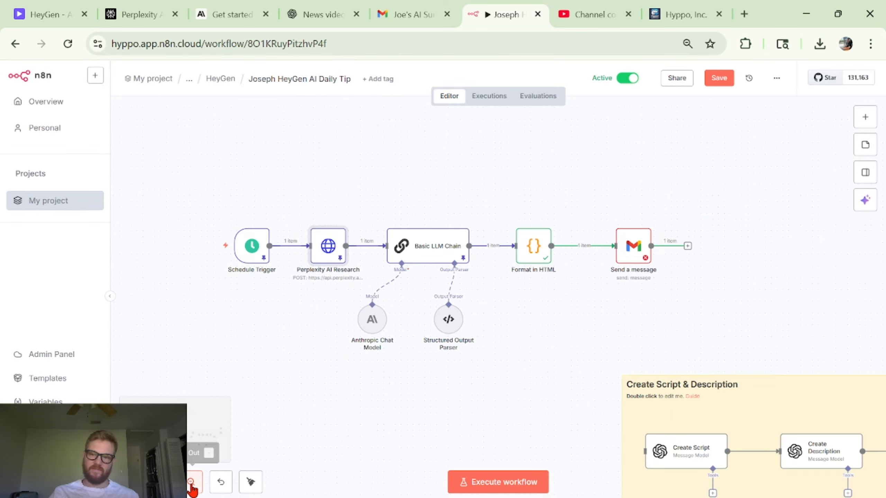
{"action": "left_click", "coordinate": [191, 483]}
{"action": "scroll", "coordinate": [632, 252], "scroll_direction": "right", "scroll_amount": 4}
{"action": "scroll", "coordinate": [341, 269], "scroll_direction": "left", "scroll_amount": 5}
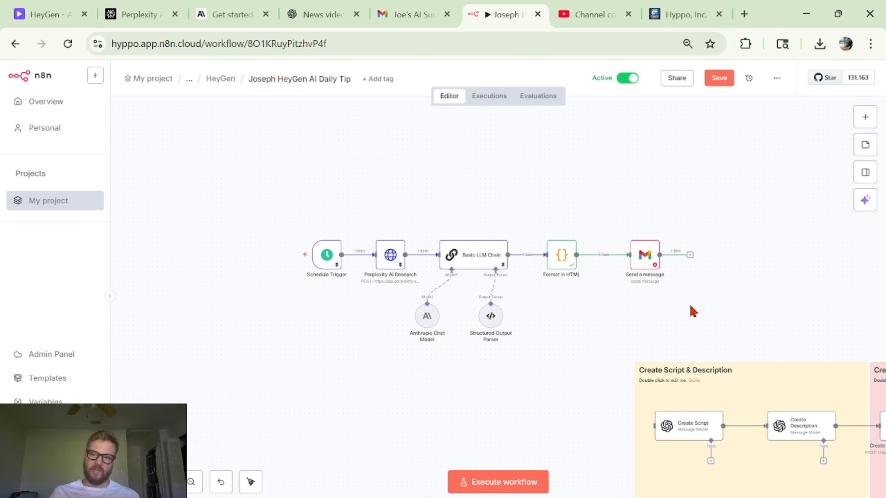
{"action": "left_click_drag", "start_coordinate": [693, 306], "coordinate": [208, 195]}
{"action": "left_click", "coordinate": [683, 338]}
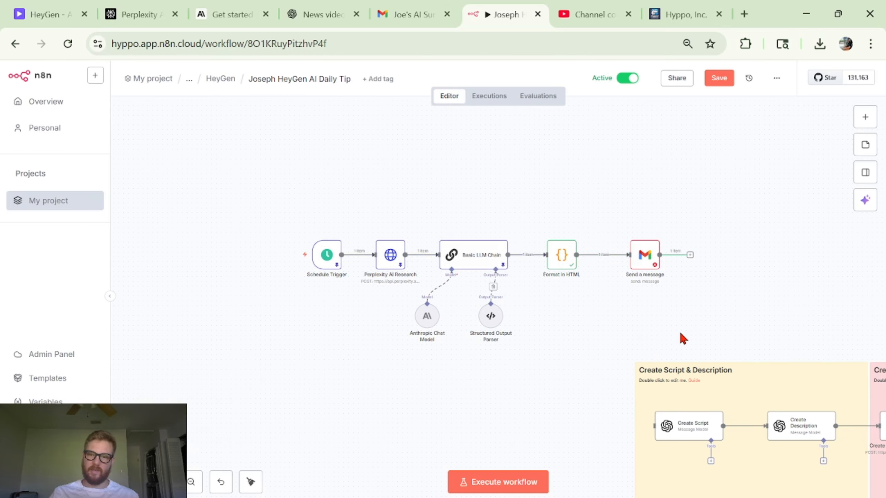
{"action": "left_click_drag", "start_coordinate": [682, 338], "coordinate": [181, 175]}
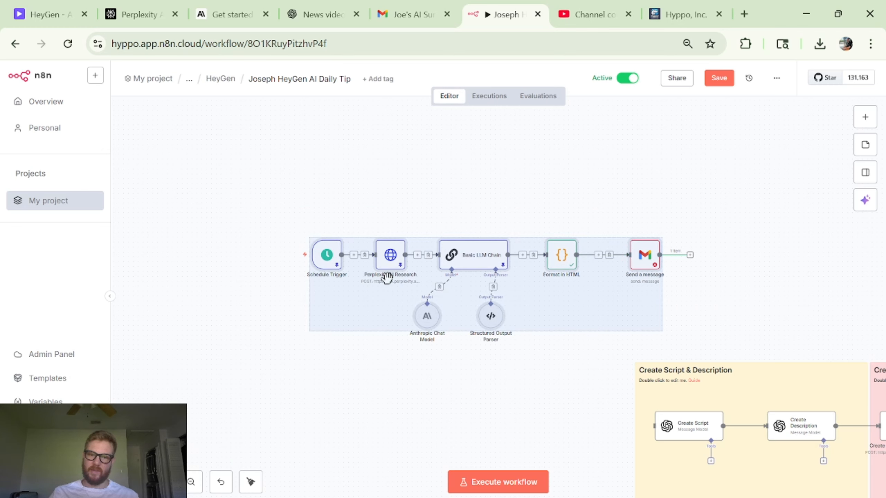
{"action": "left_click_drag", "start_coordinate": [387, 279], "coordinate": [234, 254]}
{"action": "scroll", "coordinate": [447, 355], "scroll_direction": "left", "scroll_amount": 3}
{"action": "left_click", "coordinate": [582, 349]}
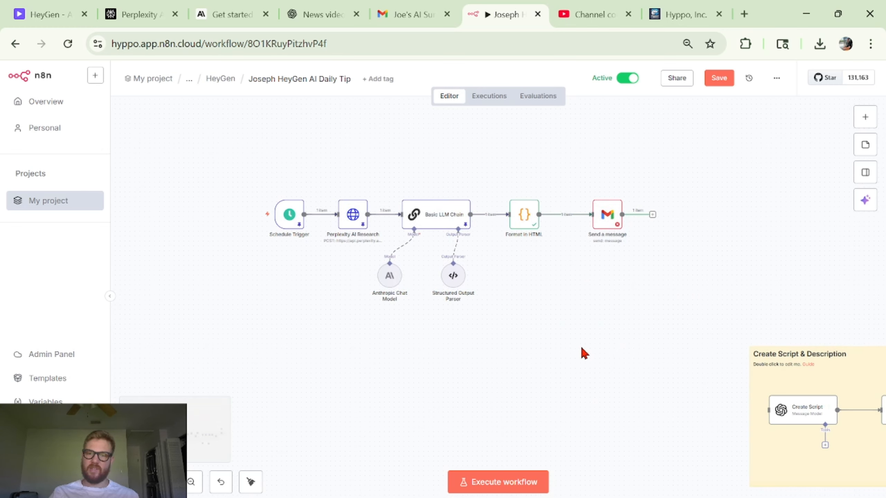
{"action": "left_click_drag", "start_coordinate": [620, 217], "coordinate": [639, 218]}
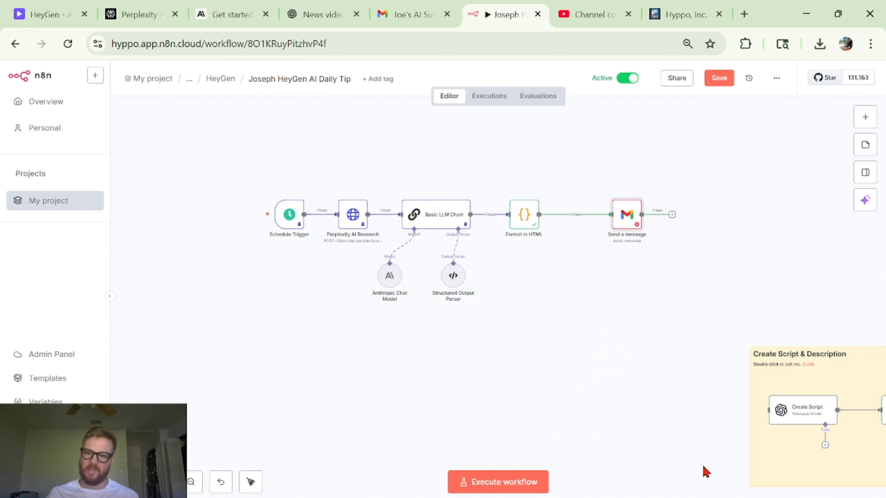
- Pan across the canvas to examine the HeyGen video script, creation, editing and export sections
{"action": "scroll", "coordinate": [704, 467], "scroll_direction": "right", "scroll_amount": 20}
{"action": "scroll", "coordinate": [703, 467], "scroll_direction": "down", "scroll_amount": 5}
{"action": "scroll", "coordinate": [704, 467], "scroll_direction": "left", "scroll_amount": 7}
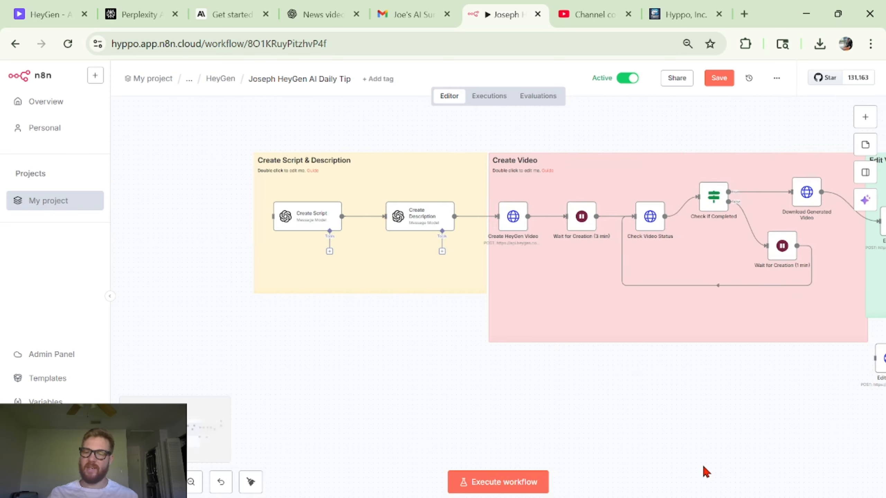
{"action": "scroll", "coordinate": [702, 464], "scroll_direction": "left", "scroll_amount": 10}
{"action": "scroll", "coordinate": [837, 267], "scroll_direction": "up", "scroll_amount": 4}
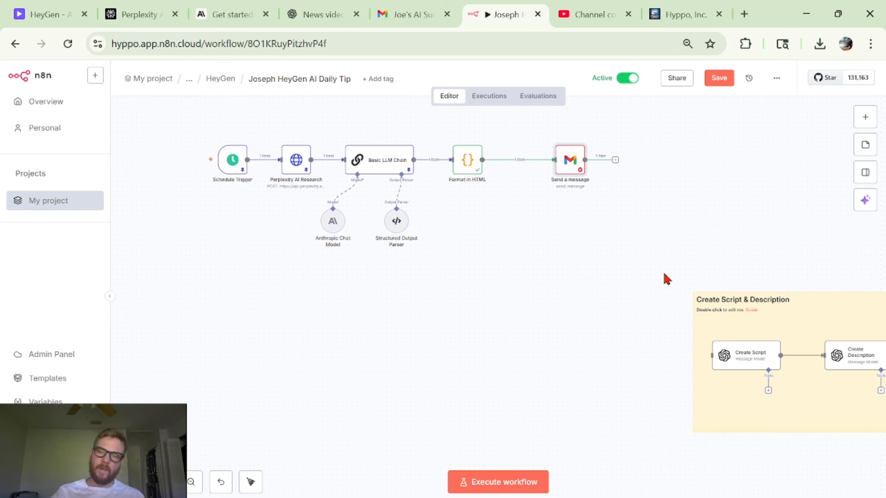
{"action": "scroll", "coordinate": [670, 332], "scroll_direction": "right", "scroll_amount": 5}
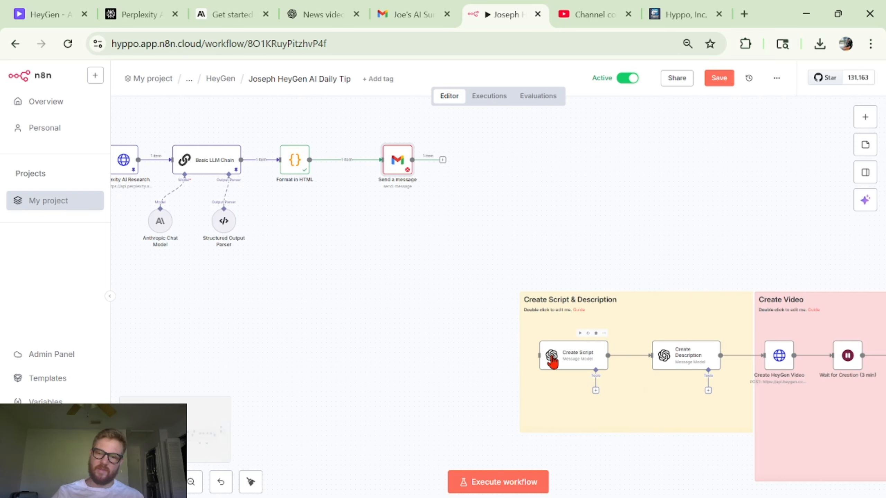
{"action": "scroll", "coordinate": [685, 367], "scroll_direction": "right", "scroll_amount": 7}
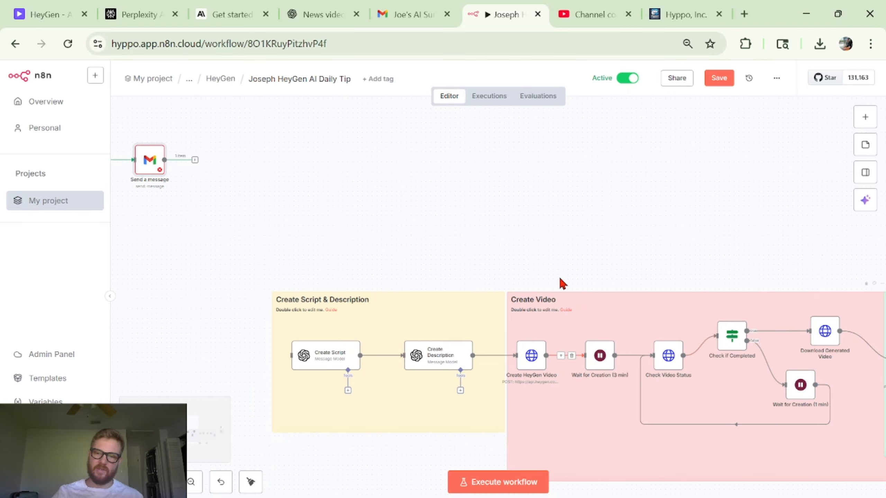
{"action": "scroll", "coordinate": [561, 283], "scroll_direction": "right", "scroll_amount": 12}
{"action": "scroll", "coordinate": [561, 280], "scroll_direction": "right", "scroll_amount": 5}
{"action": "scroll", "coordinate": [467, 403], "scroll_direction": "down", "scroll_amount": 5}
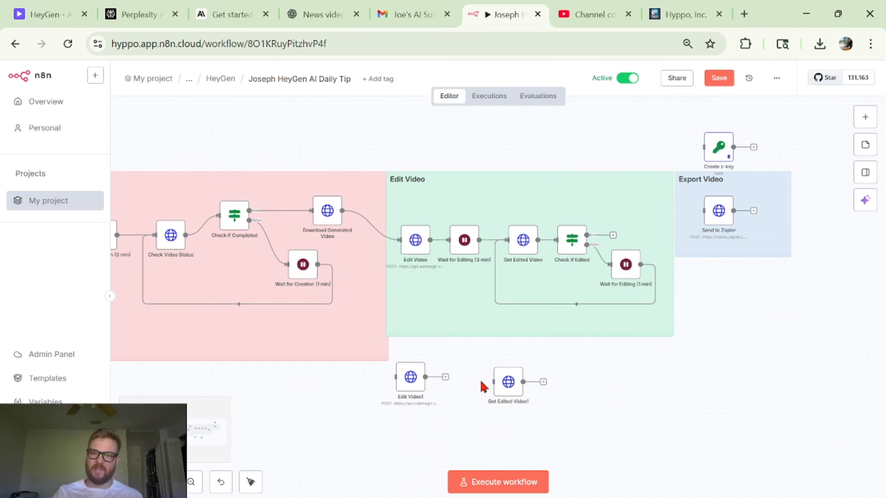
{"action": "scroll", "coordinate": [767, 234], "scroll_direction": "left", "scroll_amount": 4}
{"action": "scroll", "coordinate": [766, 234], "scroll_direction": "left", "scroll_amount": 20}
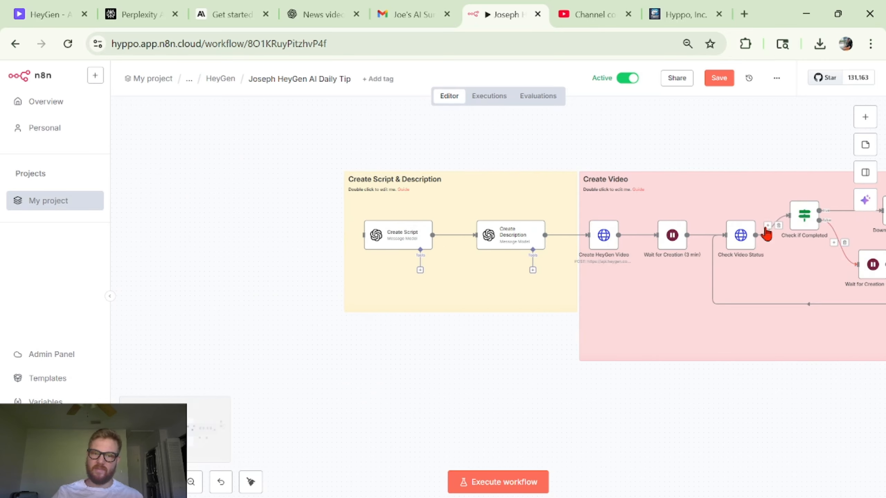
{"action": "scroll", "coordinate": [766, 232], "scroll_direction": "up", "scroll_amount": 7}
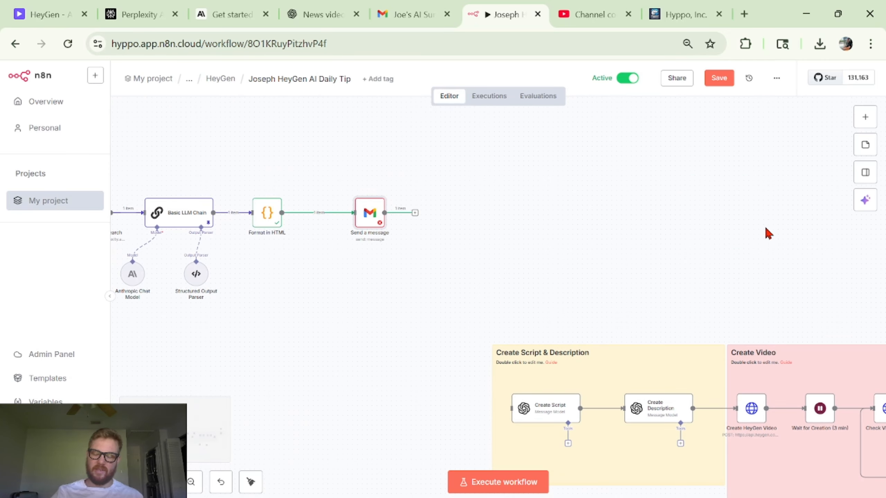
{"action": "scroll", "coordinate": [765, 226], "scroll_direction": "left", "scroll_amount": 5}
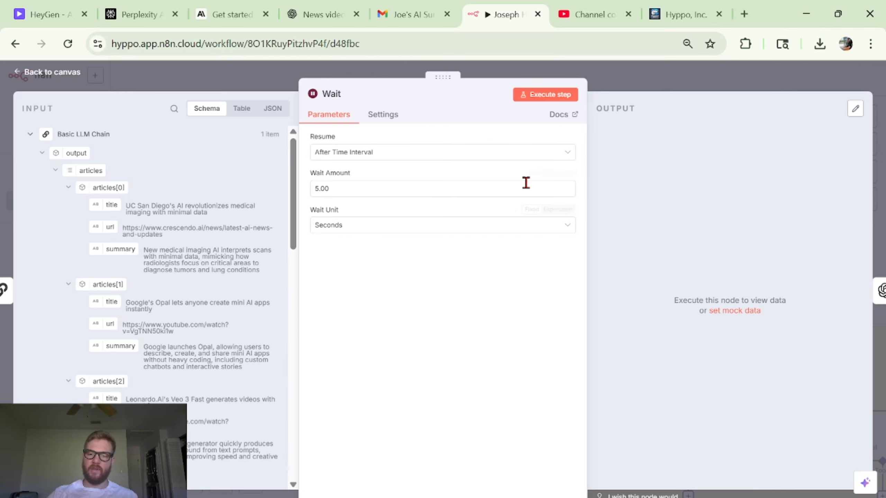
- Close the Wait node, set to 5 seconds after the Basic LLM Chain, and return to the canvas
{"action": "left_click", "coordinate": [673, 88]}
{"action": "scroll", "coordinate": [457, 334], "scroll_direction": "up", "scroll_amount": 4}
{"action": "scroll", "coordinate": [457, 334], "scroll_direction": "left", "scroll_amount": 18}
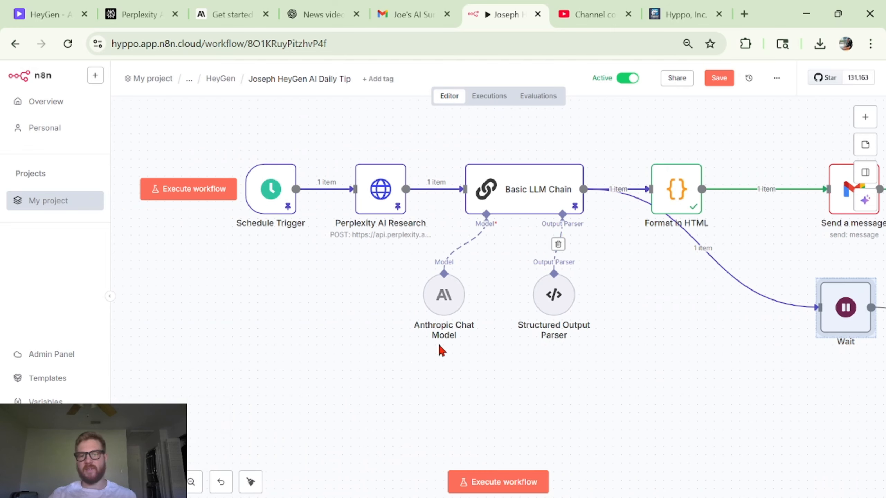
{"action": "scroll", "coordinate": [669, 312], "scroll_direction": "right", "scroll_amount": 6}
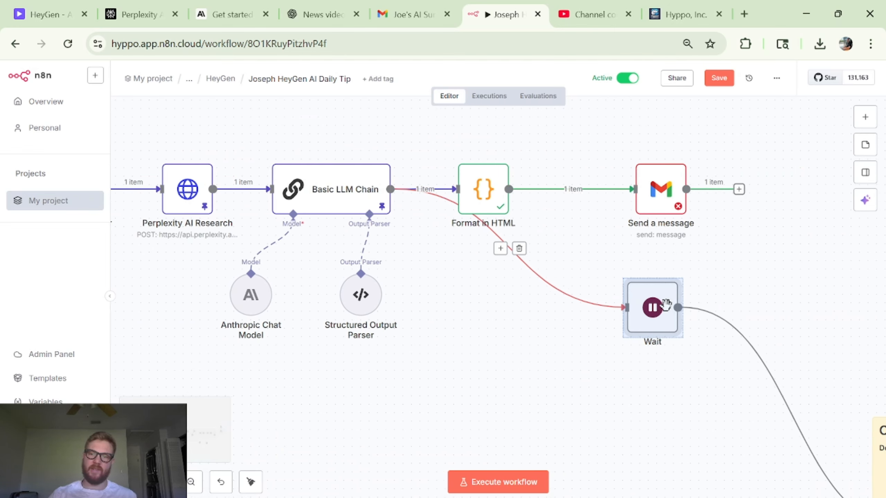
- Move the Wait node further down on the canvas, below the Basic LLM Chain branch
{"action": "scroll", "coordinate": [716, 272], "scroll_direction": "right", "scroll_amount": 6}
{"action": "scroll", "coordinate": [726, 257], "scroll_direction": "down", "scroll_amount": 3}
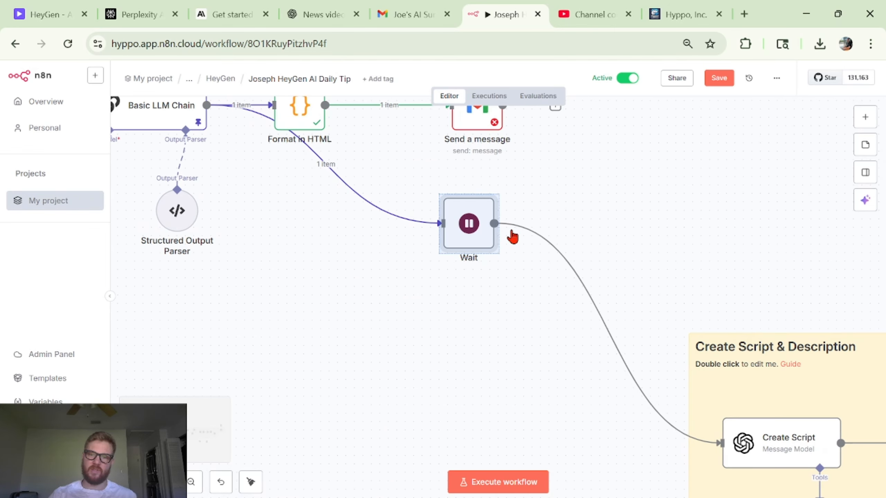
{"action": "left_click_drag", "start_coordinate": [478, 234], "coordinate": [448, 398]}
{"action": "left_click_drag", "start_coordinate": [444, 336], "coordinate": [443, 361]}
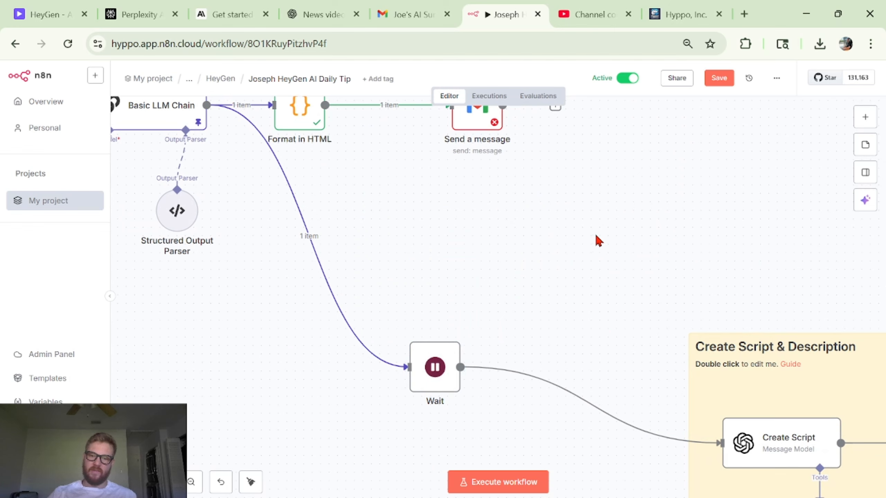
- Set the Wait node's wait amount to 1 second and execute the step
{"action": "double_click", "coordinate": [453, 376]}
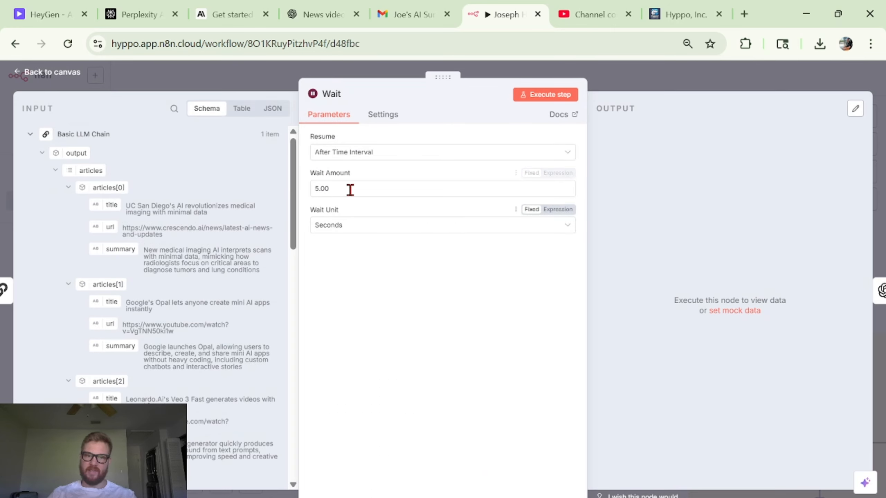
{"action": "double_click", "coordinate": [349, 188]}
{"action": "left_click", "coordinate": [529, 203]}
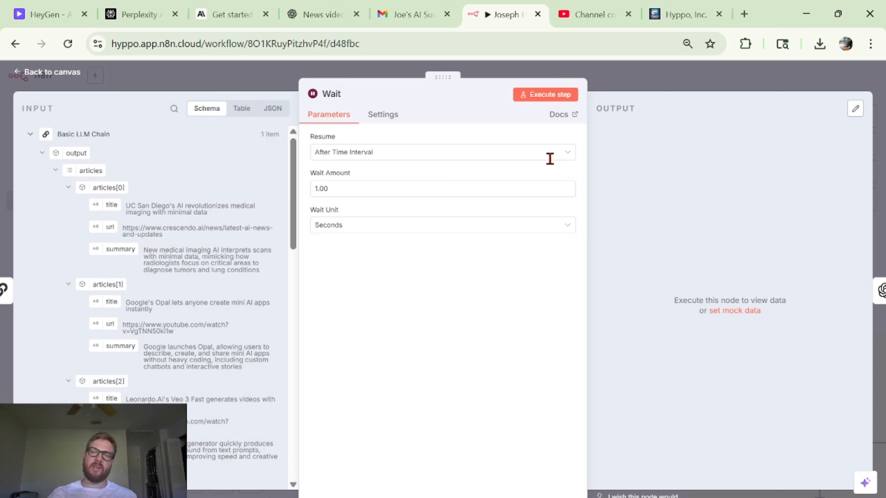
{"action": "left_click", "coordinate": [545, 98]}
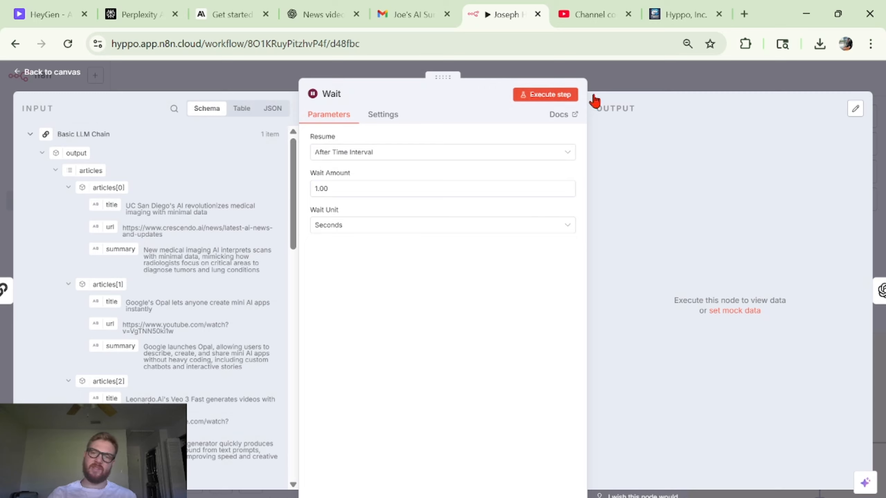
{"action": "left_click", "coordinate": [690, 88]}
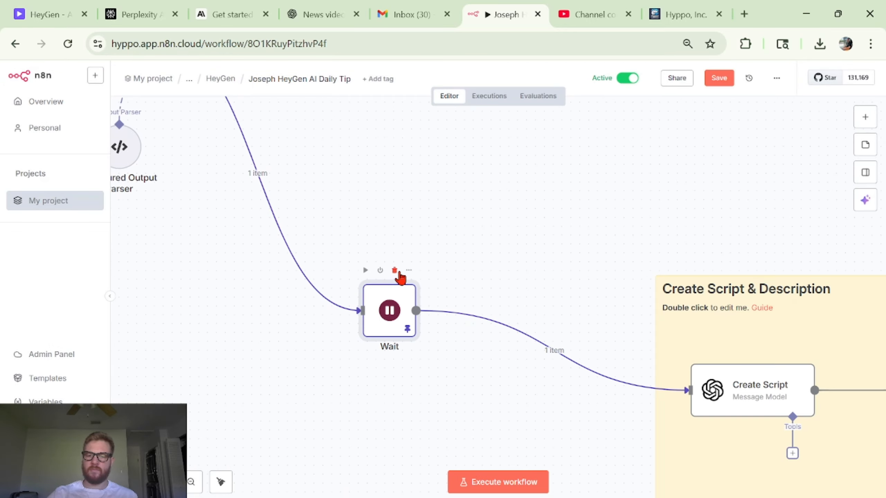
{"action": "scroll", "coordinate": [398, 273], "scroll_direction": "right", "scroll_amount": 2}
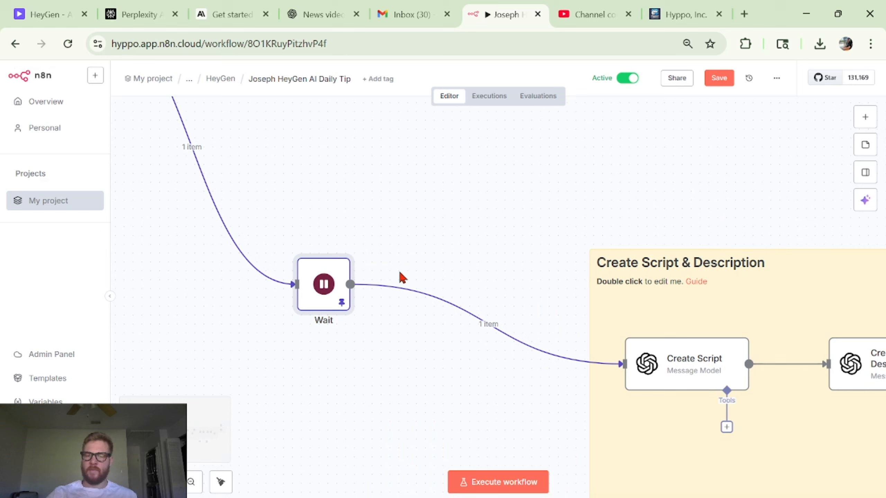
{"action": "left_click", "coordinate": [191, 482]}
{"action": "scroll", "coordinate": [603, 251], "scroll_direction": "down", "scroll_amount": 2}
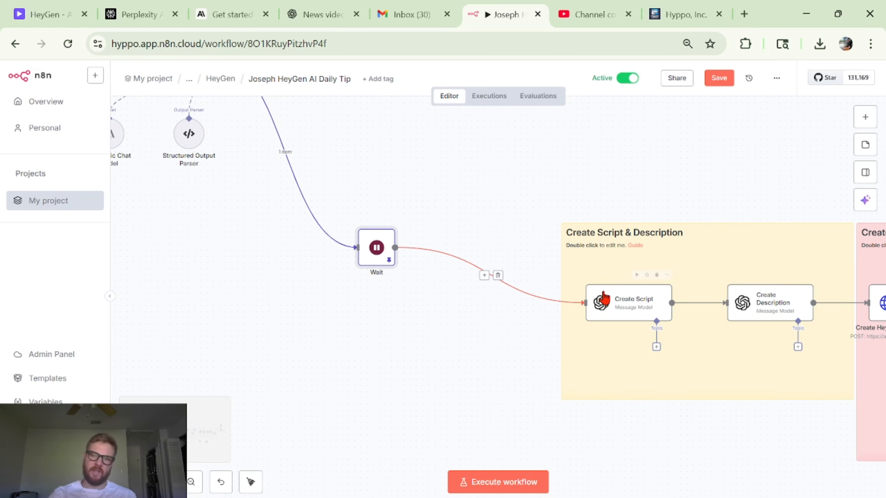
{"action": "left_click", "coordinate": [862, 118]}
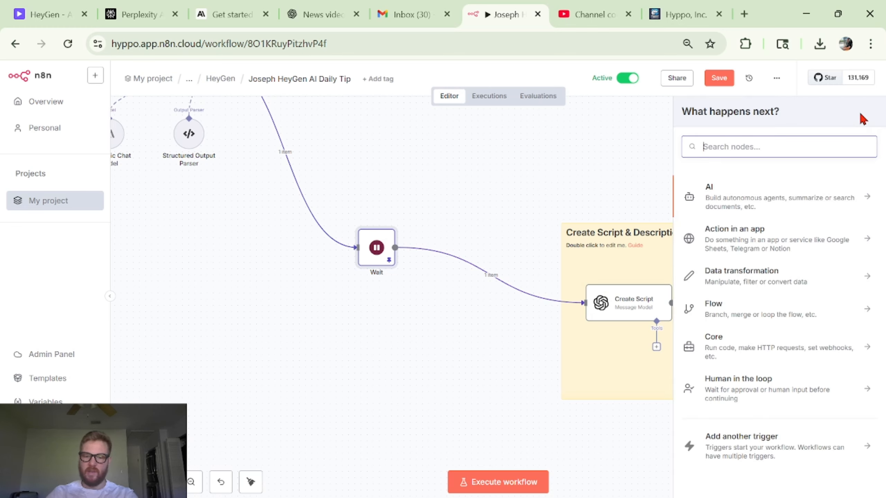
{"action": "type", "text": "openai"}
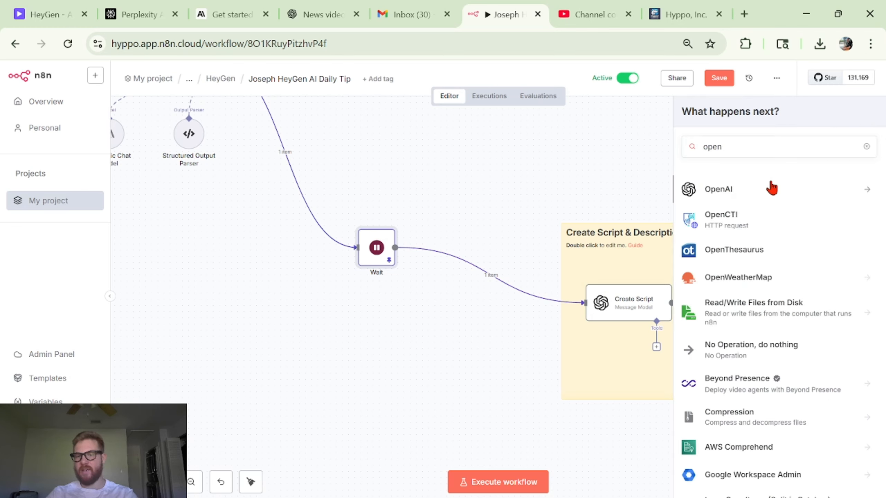
{"action": "left_click", "coordinate": [771, 188]}
{"action": "left_click", "coordinate": [597, 162]}
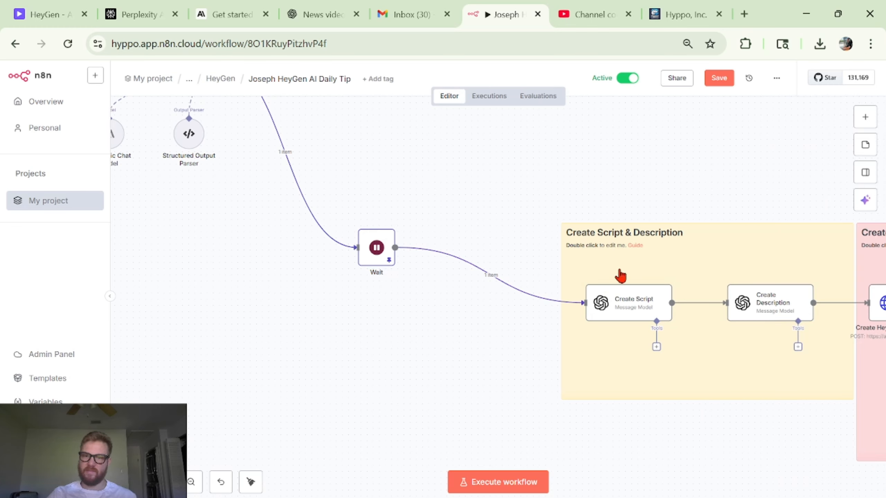
- Open the Create Script node to review its GPT-4.1 model settings, prompt messages and incoming article data
{"action": "double_click", "coordinate": [626, 308]}
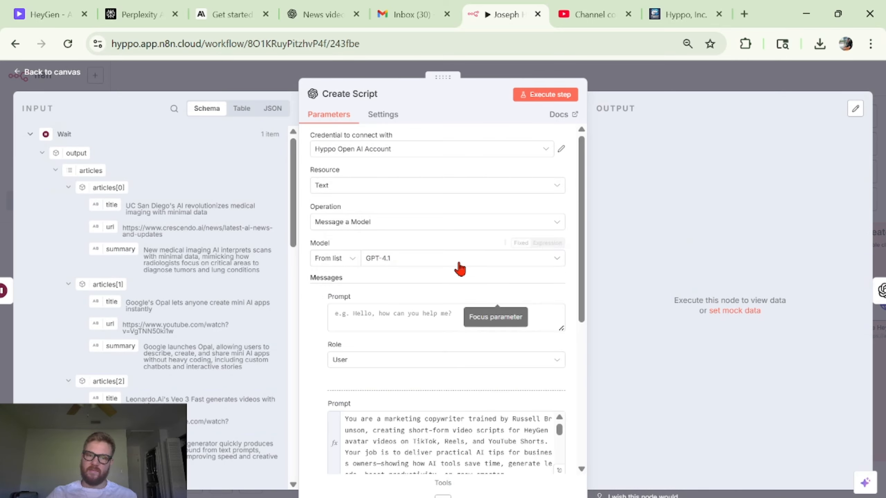
{"action": "scroll", "coordinate": [458, 267], "scroll_direction": "down", "scroll_amount": 3}
{"action": "scroll", "coordinate": [513, 342], "scroll_direction": "down", "scroll_amount": 10}
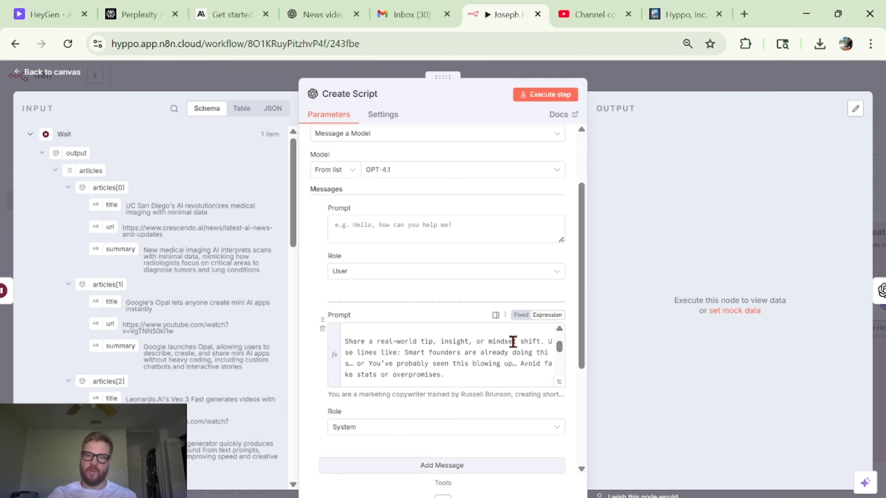
{"action": "scroll", "coordinate": [512, 340], "scroll_direction": "down", "scroll_amount": 3}
{"action": "scroll", "coordinate": [513, 345], "scroll_direction": "up", "scroll_amount": 5}
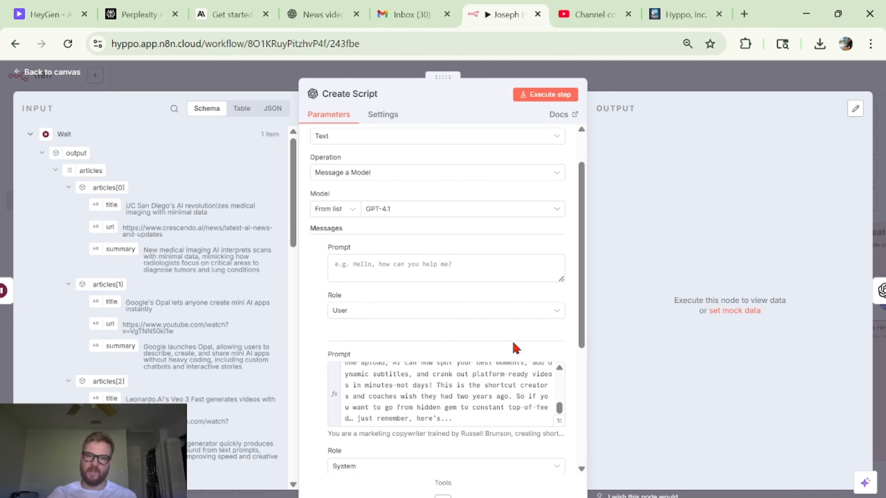
{"action": "scroll", "coordinate": [157, 272], "scroll_direction": "down", "scroll_amount": 10}
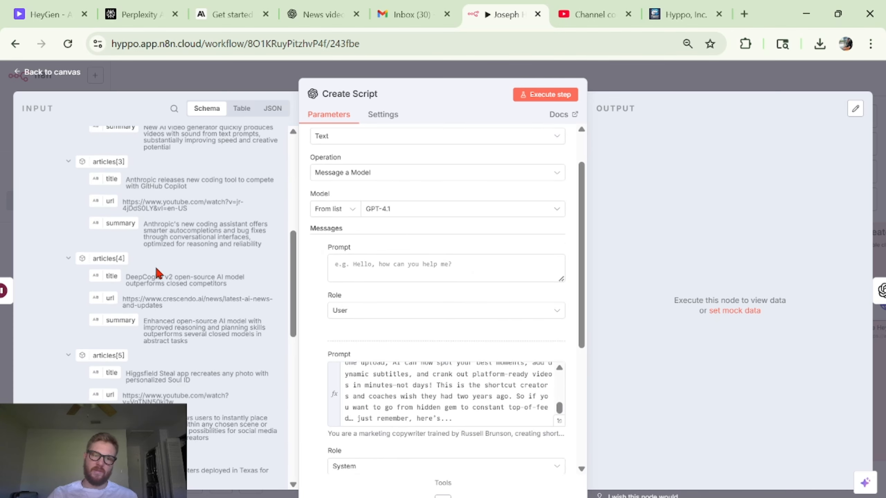
{"action": "scroll", "coordinate": [197, 178], "scroll_direction": "down", "scroll_amount": 3}
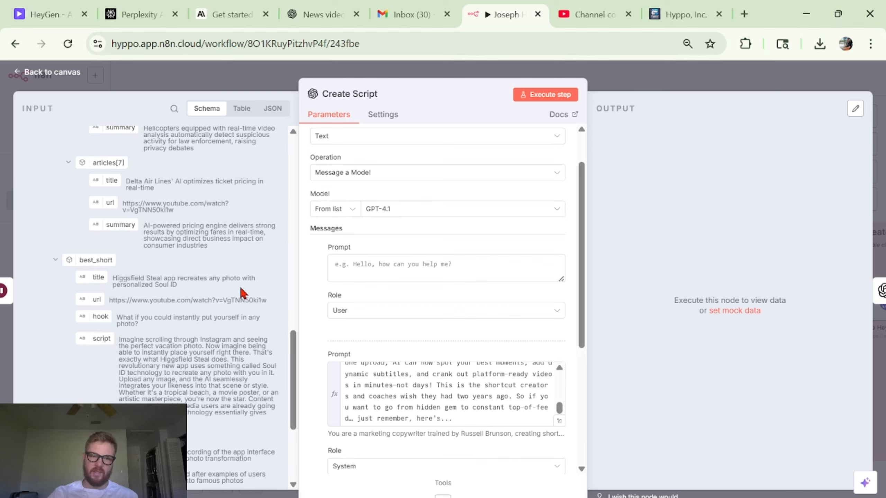
{"action": "scroll", "coordinate": [240, 286], "scroll_direction": "down", "scroll_amount": 1}
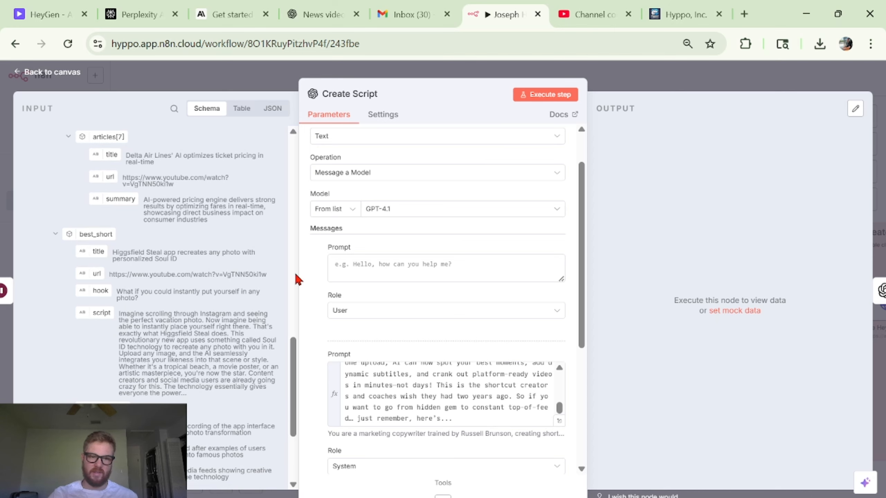
{"action": "left_click", "coordinate": [652, 83]}
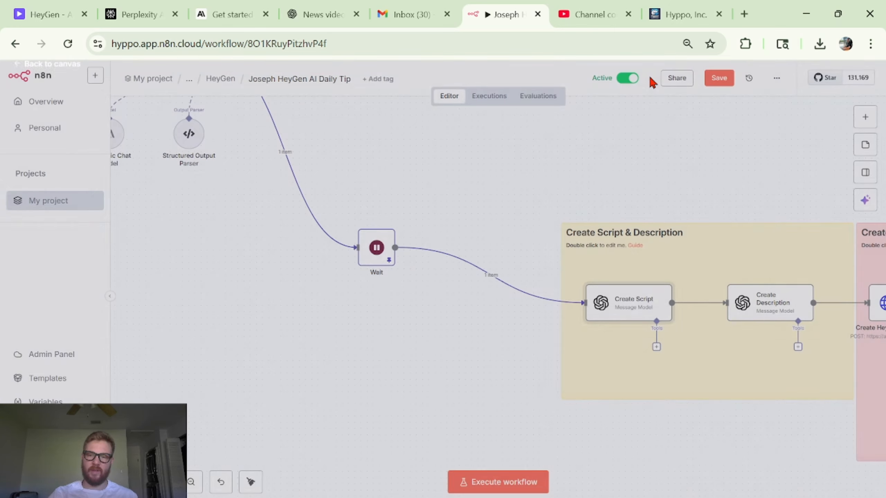
- Reopen the Create Script node to examine its user prompt expression and the generated script output
{"action": "scroll", "coordinate": [611, 150], "scroll_direction": "up", "scroll_amount": 3}
{"action": "scroll", "coordinate": [611, 150], "scroll_direction": "left", "scroll_amount": 3}
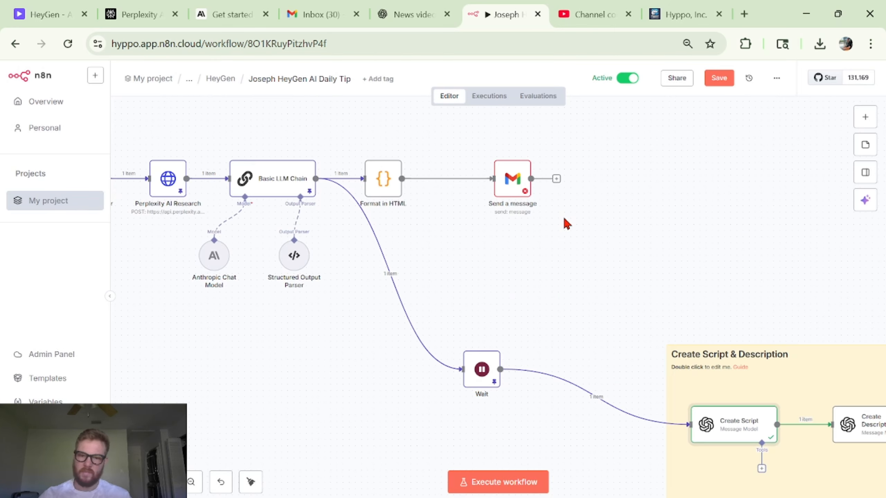
{"action": "scroll", "coordinate": [625, 335], "scroll_direction": "down", "scroll_amount": 2}
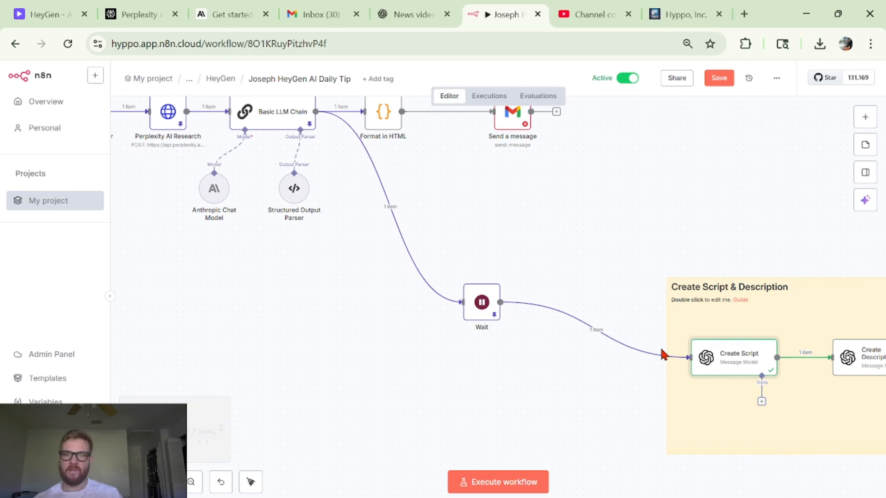
{"action": "double_click", "coordinate": [720, 358]}
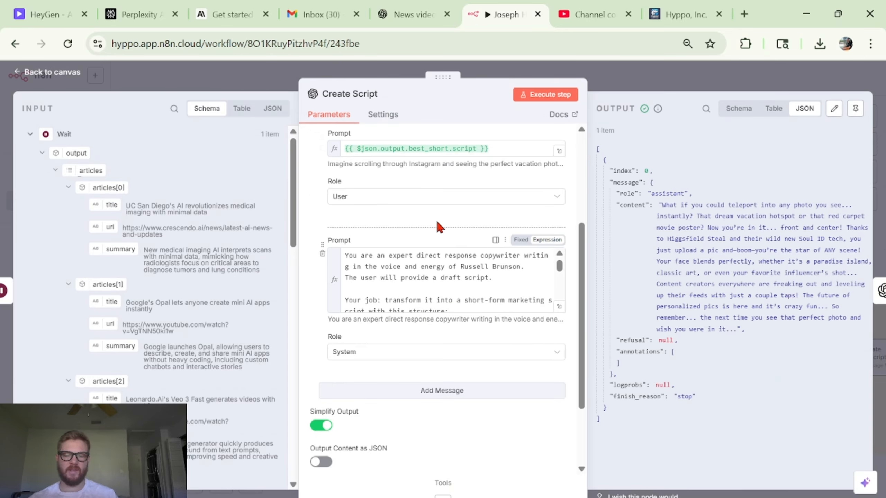
{"action": "scroll", "coordinate": [439, 223], "scroll_direction": "up", "scroll_amount": 5}
{"action": "scroll", "coordinate": [193, 171], "scroll_direction": "down", "scroll_amount": 10}
{"action": "scroll", "coordinate": [193, 171], "scroll_direction": "down", "scroll_amount": 10}
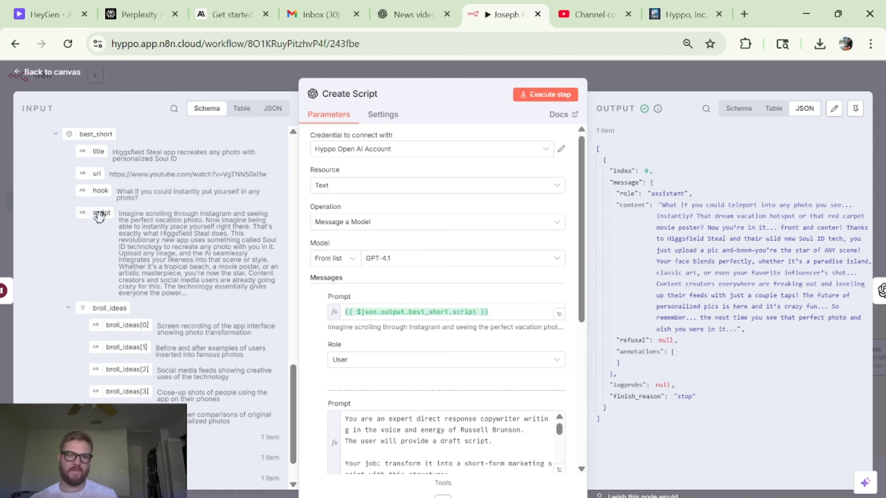
{"action": "key", "text": "Escape"}
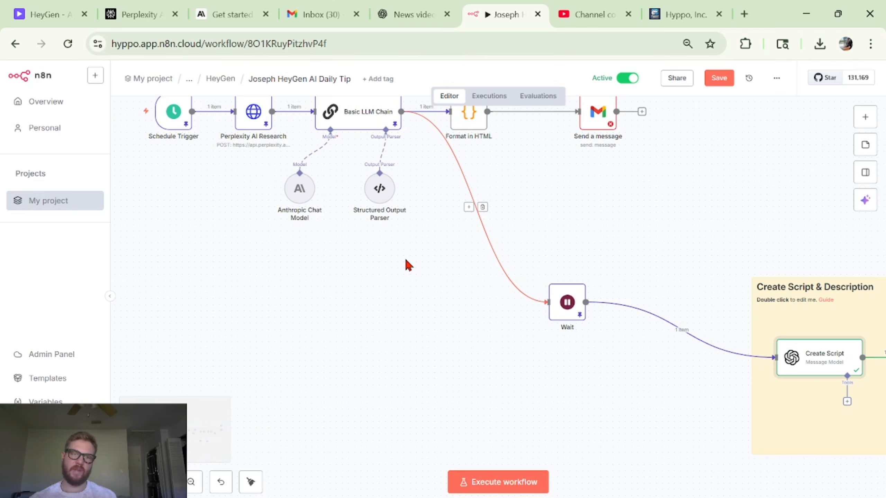
{"action": "scroll", "coordinate": [565, 349], "scroll_direction": "right", "scroll_amount": 5}
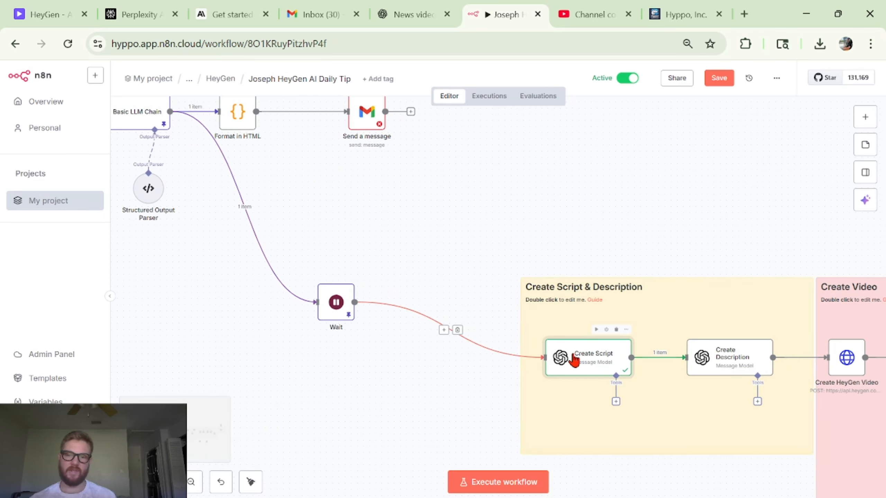
{"action": "double_click", "coordinate": [574, 358]}
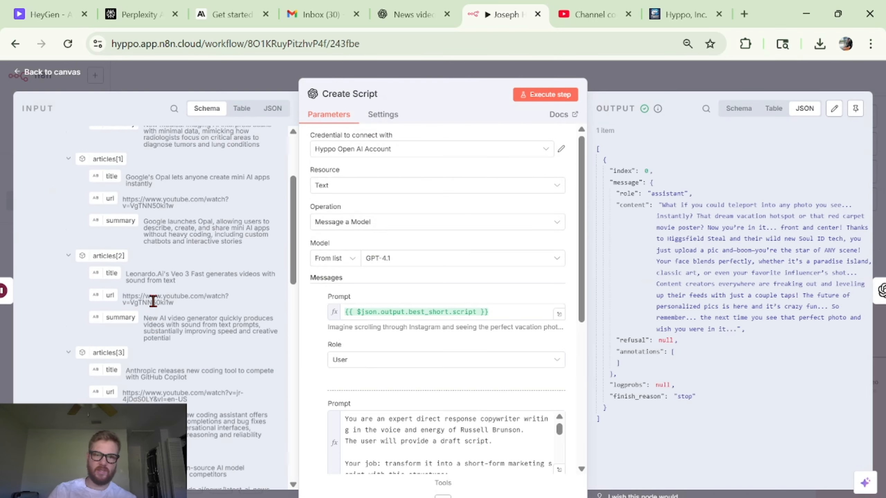
{"action": "scroll", "coordinate": [153, 301], "scroll_direction": "down", "scroll_amount": 1}
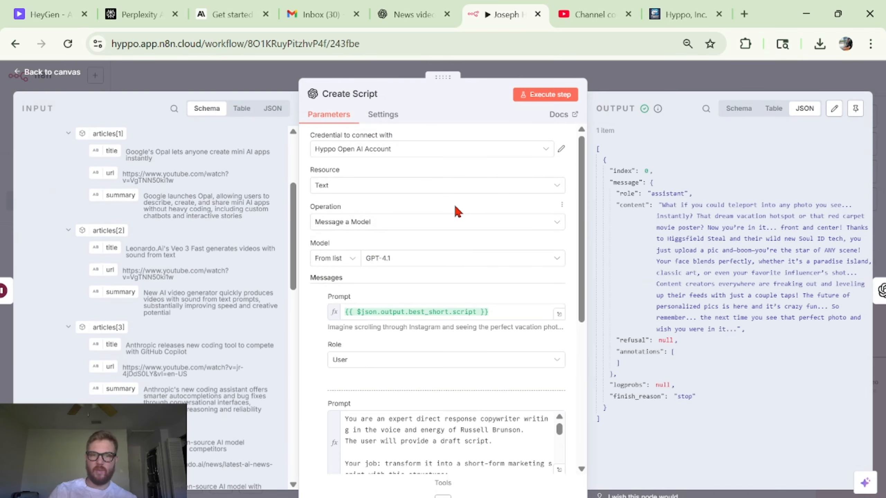
{"action": "left_click", "coordinate": [696, 90]}
{"action": "scroll", "coordinate": [732, 415], "scroll_direction": "right", "scroll_amount": 3}
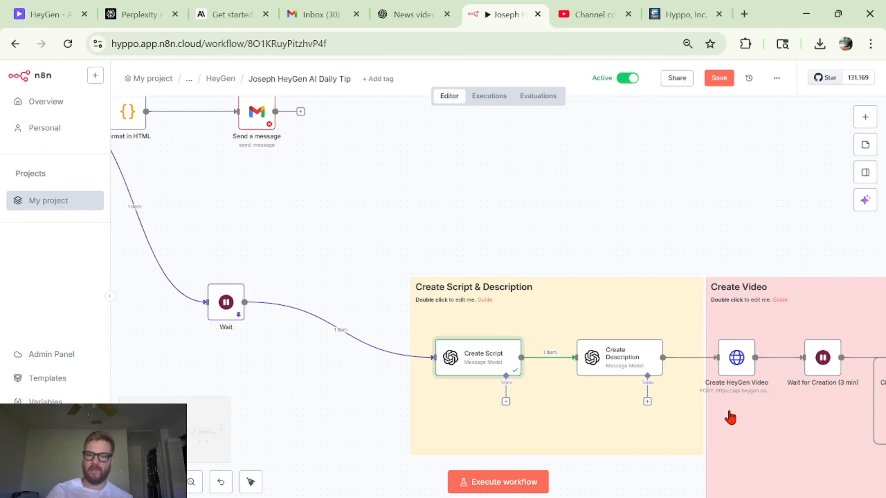
- Expand the Create Script node's system prompt in the expression editor and read it through
{"action": "double_click", "coordinate": [483, 370]}
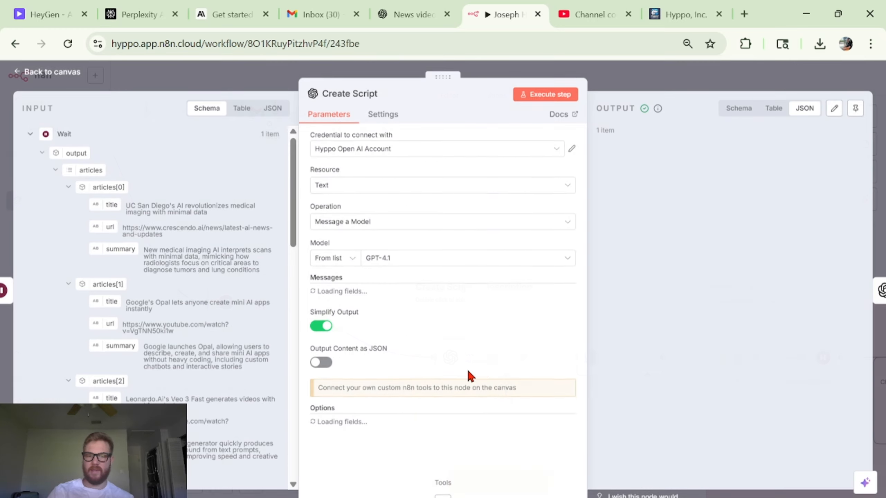
{"action": "scroll", "coordinate": [217, 275], "scroll_direction": "down", "scroll_amount": 10}
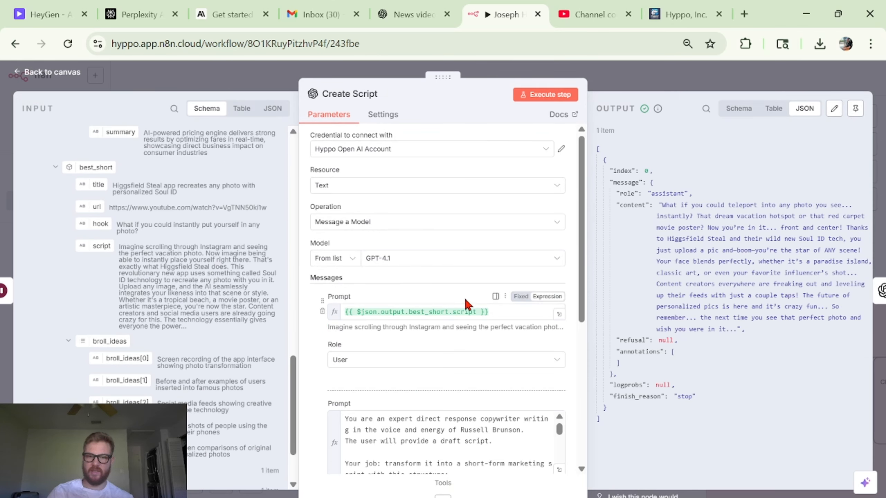
{"action": "scroll", "coordinate": [458, 313], "scroll_direction": "down", "scroll_amount": 4}
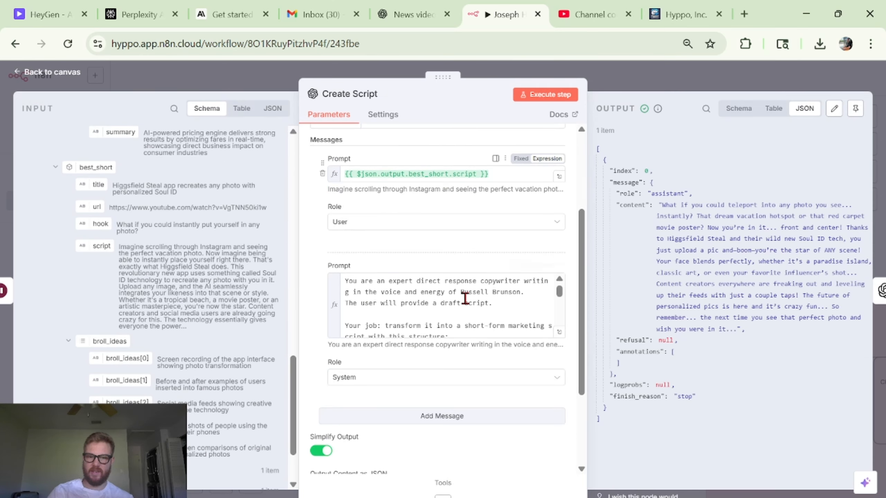
{"action": "left_click", "coordinate": [559, 332]}
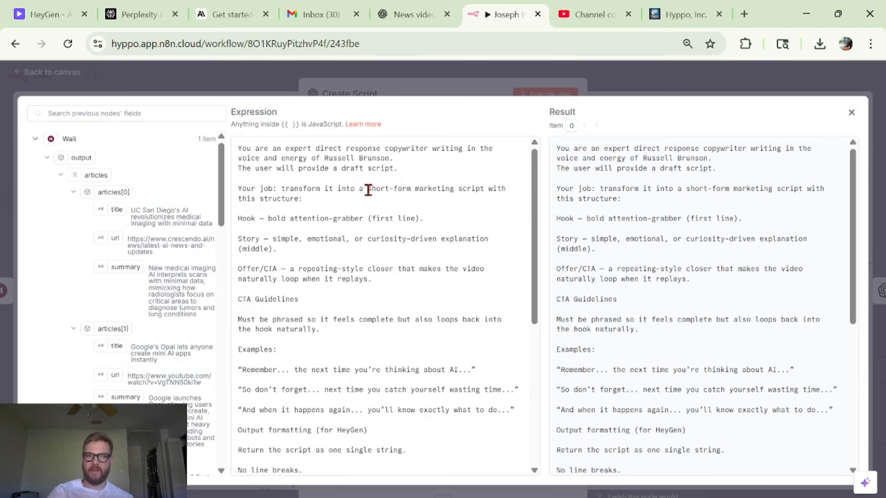
{"action": "scroll", "coordinate": [368, 190], "scroll_direction": "down", "scroll_amount": 6}
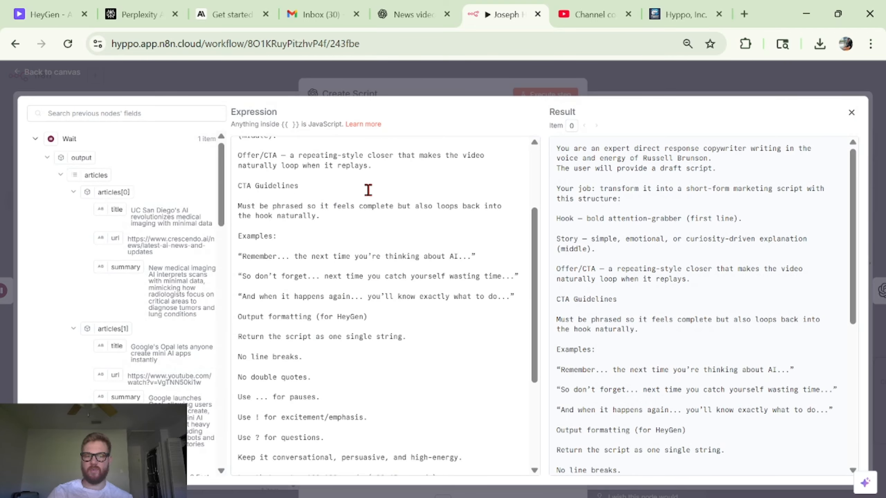
{"action": "scroll", "coordinate": [369, 191], "scroll_direction": "down", "scroll_amount": 1}
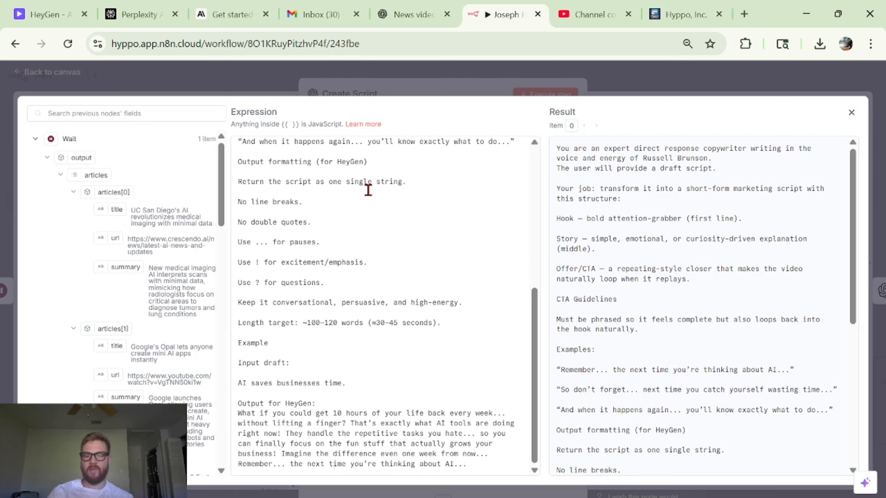
{"action": "left_click", "coordinate": [511, 92]}
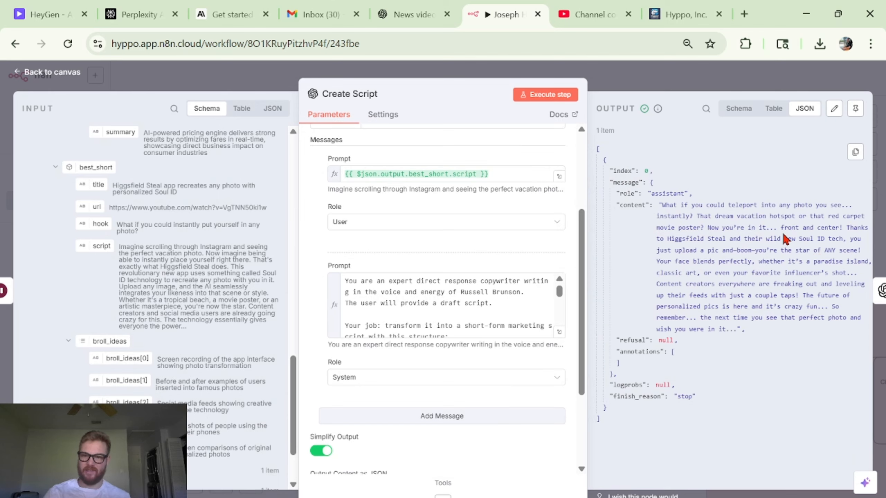
{"action": "key", "text": "Escape"}
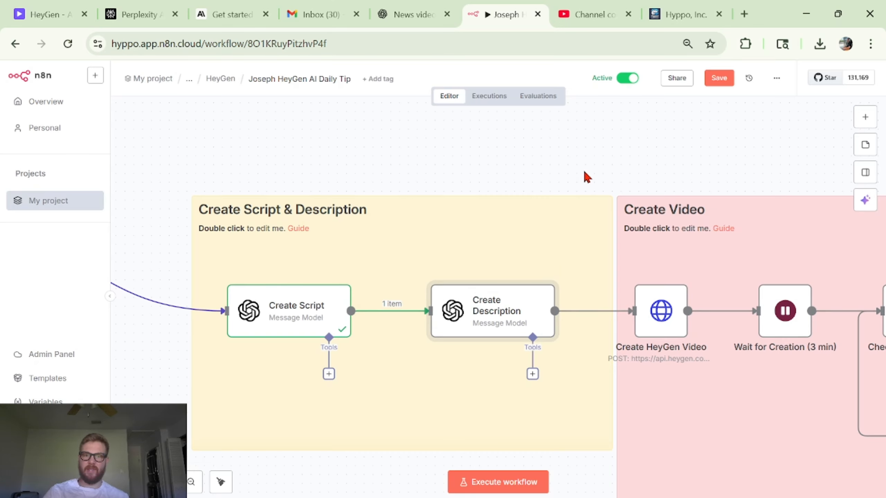
- Pan across the workflow canvas to review the Create Video, Edit Video and Export Video sections
{"action": "scroll", "coordinate": [584, 169], "scroll_direction": "right", "scroll_amount": 2}
{"action": "scroll", "coordinate": [583, 169], "scroll_direction": "left", "scroll_amount": 3}
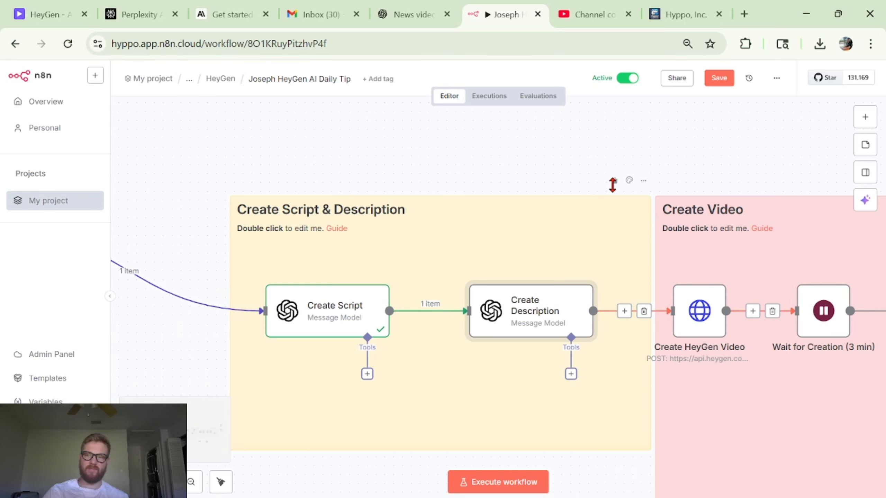
{"action": "scroll", "coordinate": [496, 302], "scroll_direction": "down", "scroll_amount": 1}
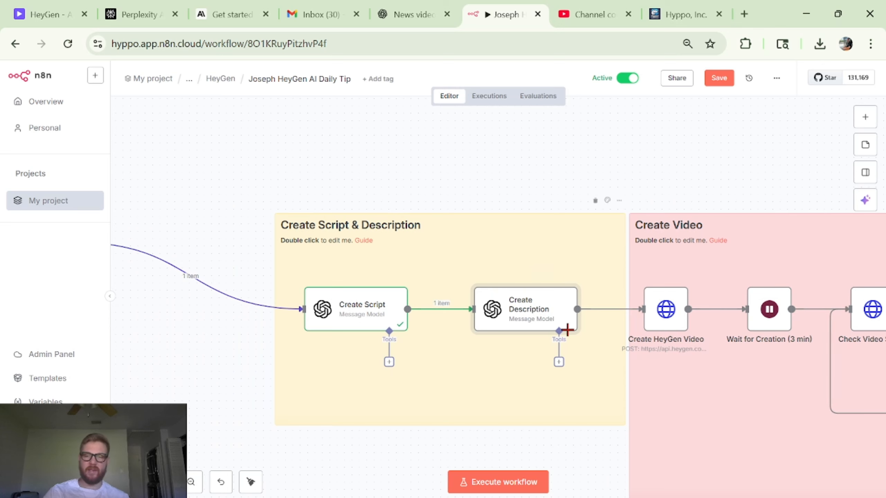
{"action": "scroll", "coordinate": [646, 340], "scroll_direction": "right", "scroll_amount": 6}
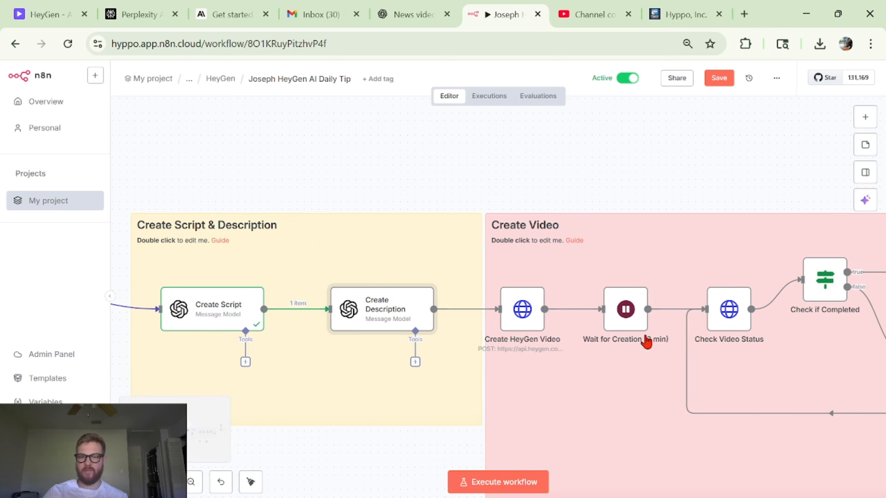
{"action": "scroll", "coordinate": [661, 349], "scroll_direction": "right", "scroll_amount": 3}
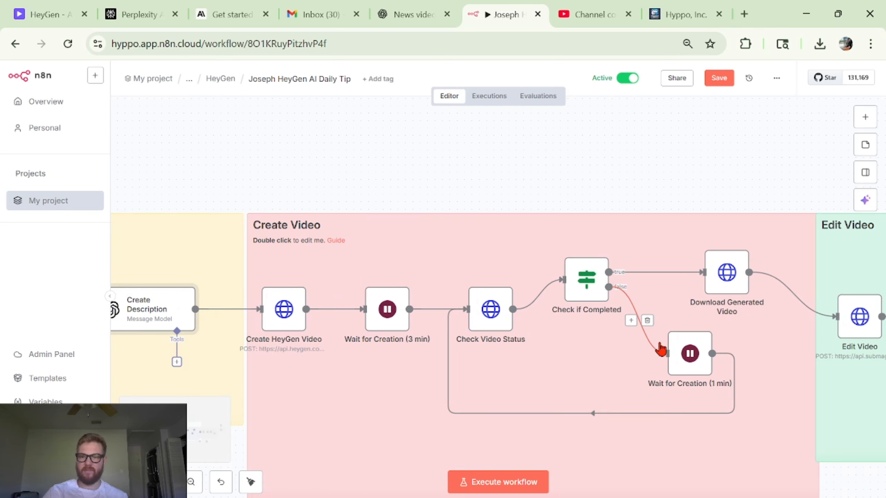
{"action": "scroll", "coordinate": [660, 349], "scroll_direction": "right", "scroll_amount": 10}
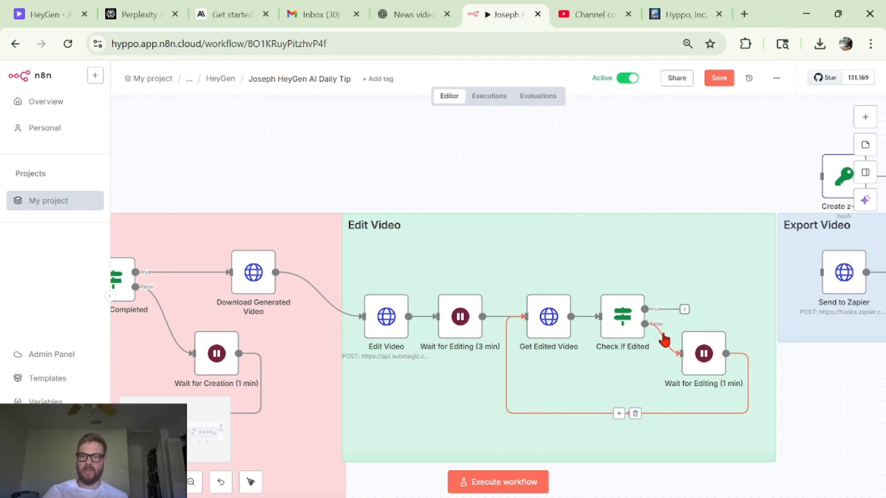
{"action": "scroll", "coordinate": [664, 340], "scroll_direction": "right", "scroll_amount": 3}
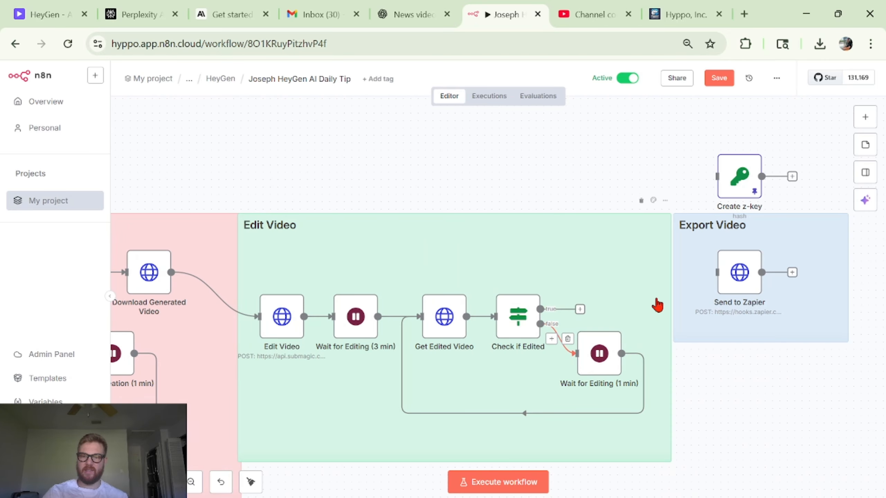
{"action": "scroll", "coordinate": [735, 271], "scroll_direction": "down", "scroll_amount": 3}
{"action": "scroll", "coordinate": [500, 429], "scroll_direction": "left", "scroll_amount": 2}
{"action": "scroll", "coordinate": [500, 430], "scroll_direction": "down", "scroll_amount": 1}
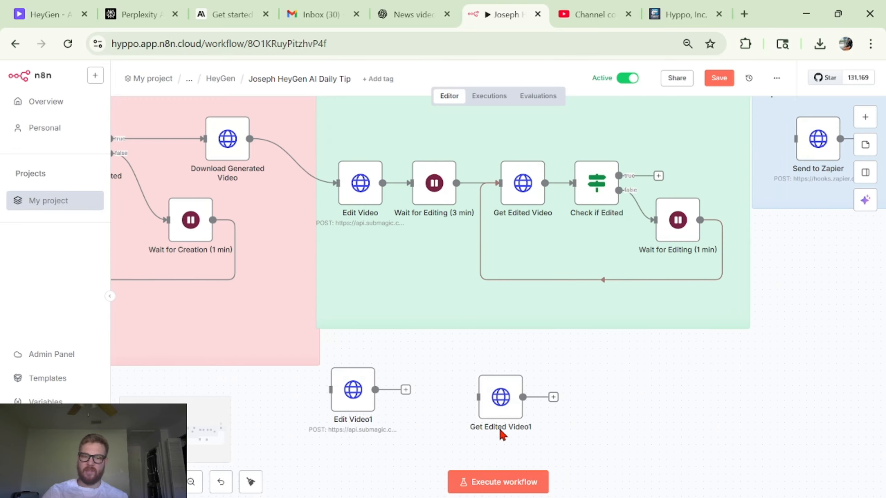
{"action": "scroll", "coordinate": [499, 428], "scroll_direction": "left", "scroll_amount": 6}
{"action": "scroll", "coordinate": [495, 307], "scroll_direction": "down", "scroll_amount": 3}
{"action": "scroll", "coordinate": [448, 250], "scroll_direction": "left", "scroll_amount": 4}
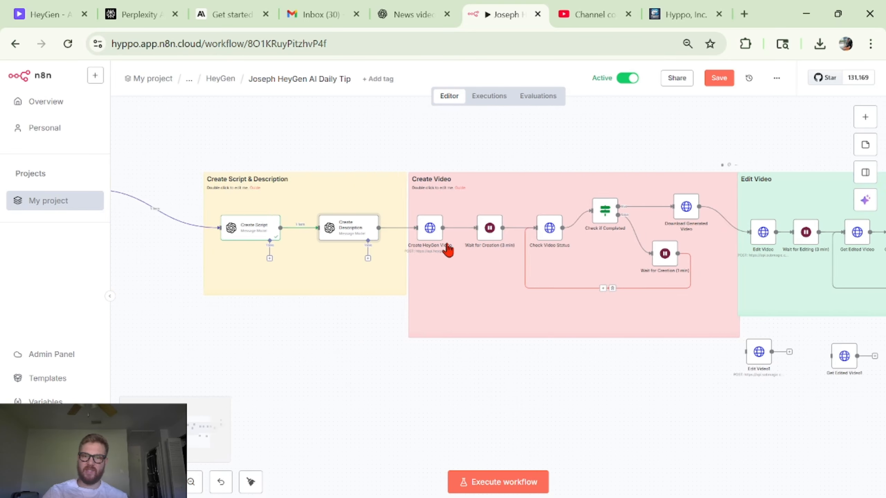
{"action": "scroll", "coordinate": [449, 249], "scroll_direction": "left", "scroll_amount": 15}
{"action": "scroll", "coordinate": [448, 250], "scroll_direction": "up", "scroll_amount": 5}
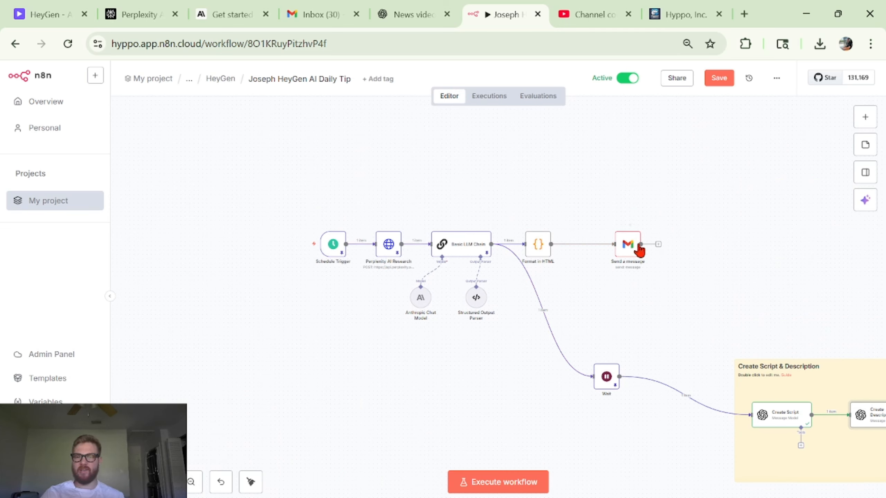
{"action": "scroll", "coordinate": [580, 424], "scroll_direction": "right", "scroll_amount": 12}
{"action": "scroll", "coordinate": [580, 423], "scroll_direction": "down", "scroll_amount": 2}
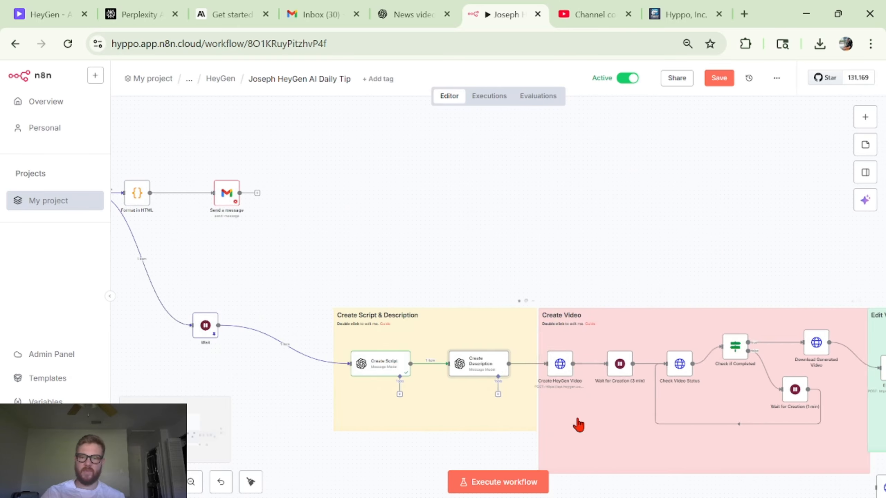
{"action": "scroll", "coordinate": [578, 424], "scroll_direction": "right", "scroll_amount": 14}
{"action": "scroll", "coordinate": [766, 309], "scroll_direction": "left", "scroll_amount": 18}
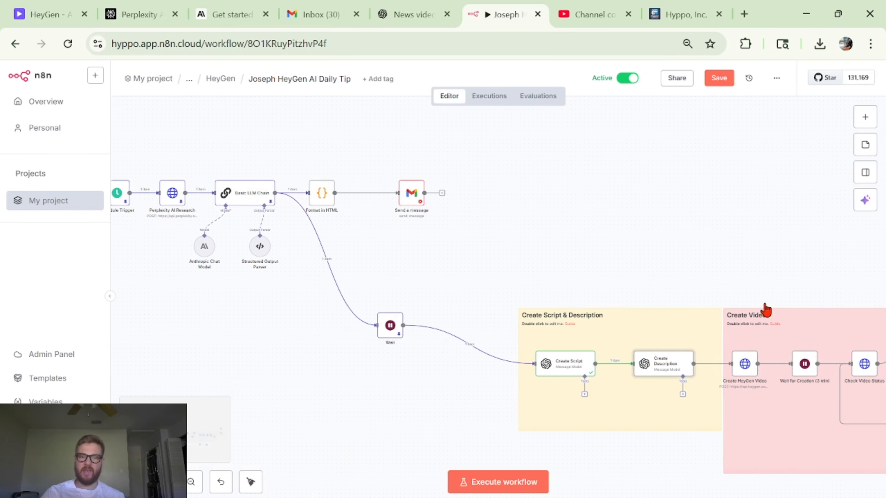
{"action": "scroll", "coordinate": [666, 280], "scroll_direction": "left", "scroll_amount": 5}
{"action": "scroll", "coordinate": [660, 272], "scroll_direction": "left", "scroll_amount": 3}
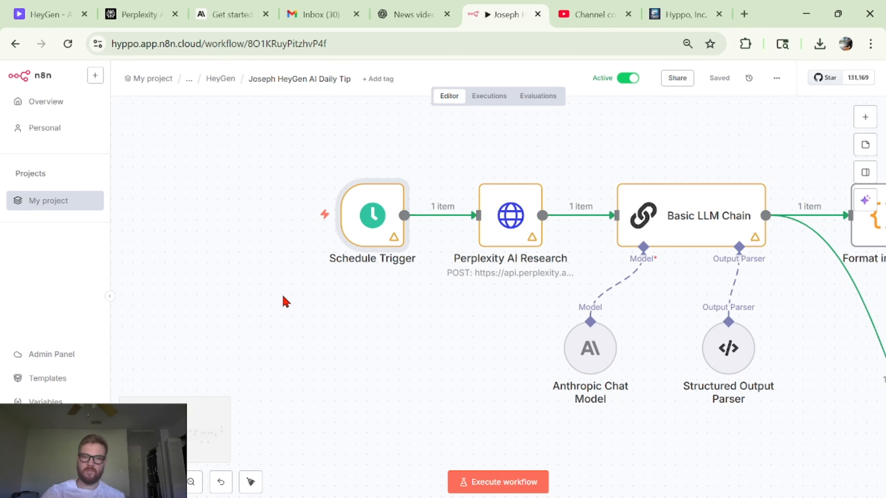
- Execute the whole workflow from the Schedule Trigger
{"action": "left_click", "coordinate": [308, 219]}
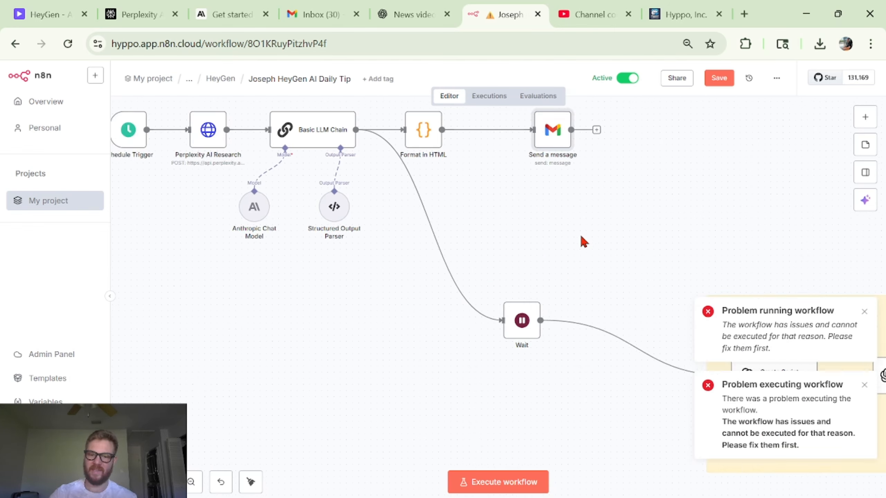
{"action": "scroll", "coordinate": [581, 237], "scroll_direction": "left", "scroll_amount": 7}
{"action": "scroll", "coordinate": [581, 237], "scroll_direction": "up", "scroll_amount": 3}
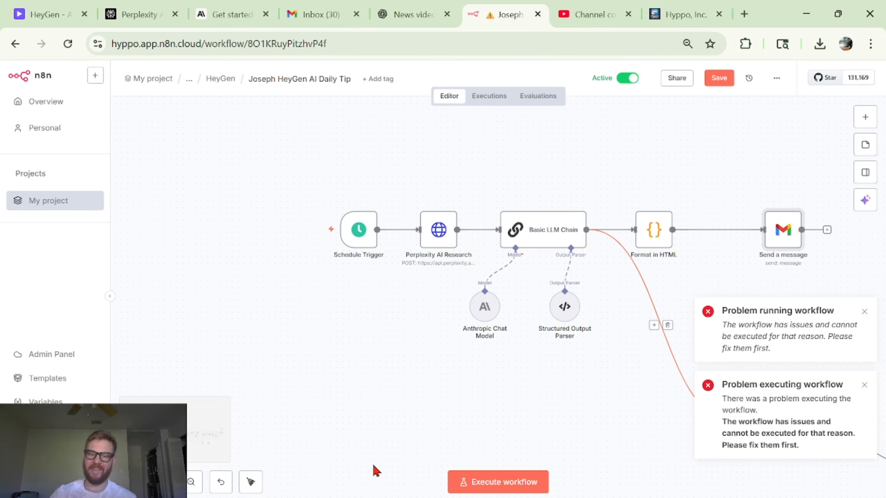
{"action": "scroll", "coordinate": [488, 315], "scroll_direction": "up", "scroll_amount": 5}
{"action": "scroll", "coordinate": [627, 227], "scroll_direction": "right", "scroll_amount": 5}
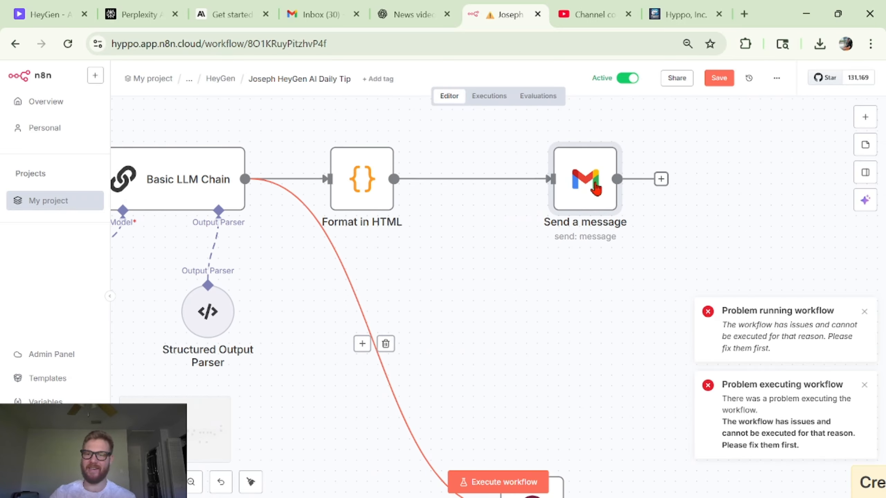
{"action": "scroll", "coordinate": [620, 212], "scroll_direction": "left", "scroll_amount": 10}
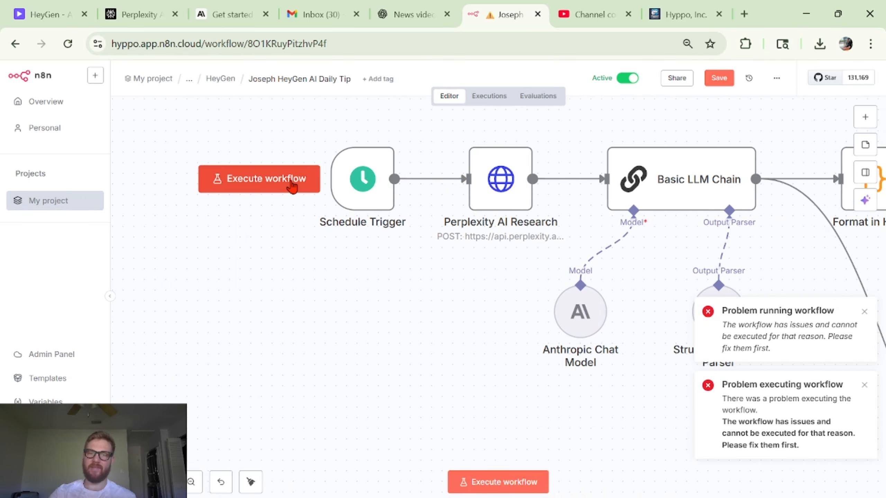
{"action": "left_click", "coordinate": [293, 186]}
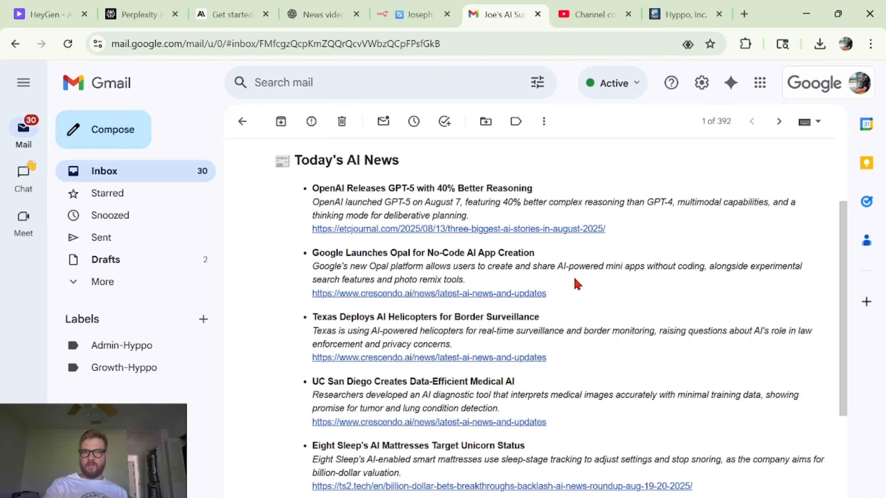
- Check the running execution's progress across the workflow nodes on the canvas
{"action": "left_click", "coordinate": [393, 10]}
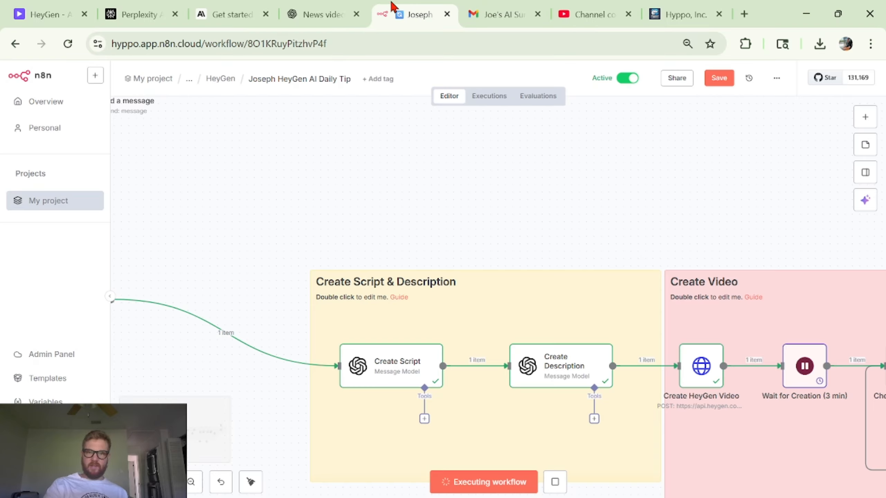
{"action": "scroll", "coordinate": [631, 352], "scroll_direction": "left", "scroll_amount": 10}
{"action": "scroll", "coordinate": [631, 352], "scroll_direction": "up", "scroll_amount": 4}
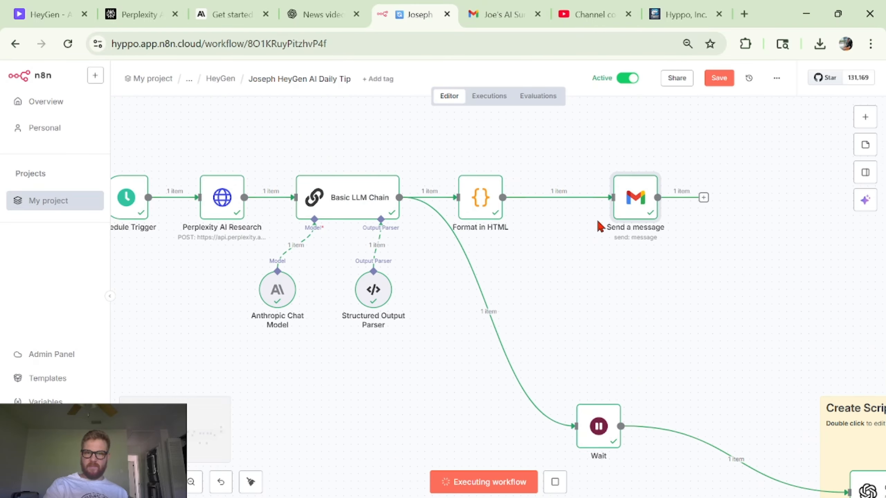
- Read through the headlines and summaries in the emailed Today's AI News summary
{"action": "left_click", "coordinate": [499, 13]}
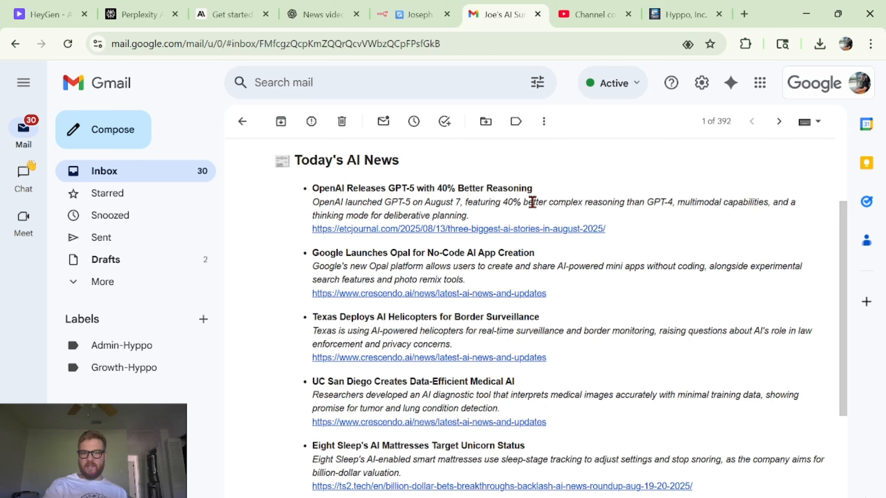
{"action": "triple_click", "coordinate": [483, 187]}
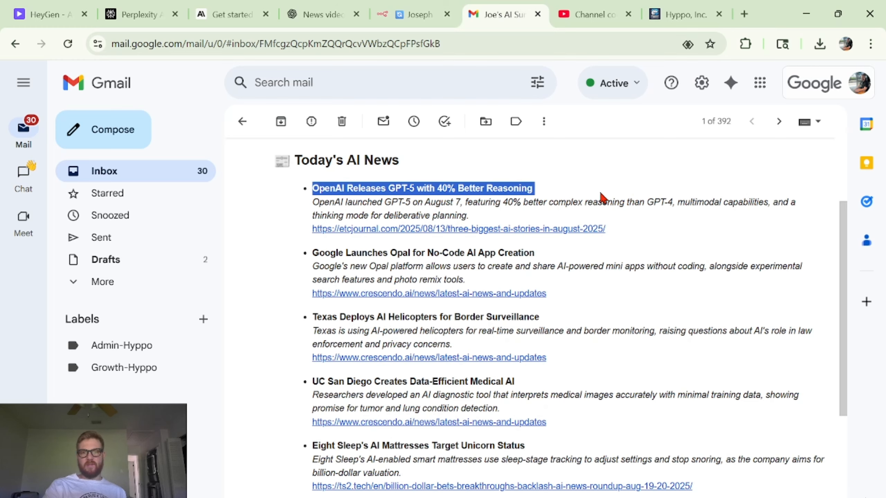
{"action": "left_click", "coordinate": [544, 203]}
{"action": "scroll", "coordinate": [539, 201], "scroll_direction": "down", "scroll_amount": 1}
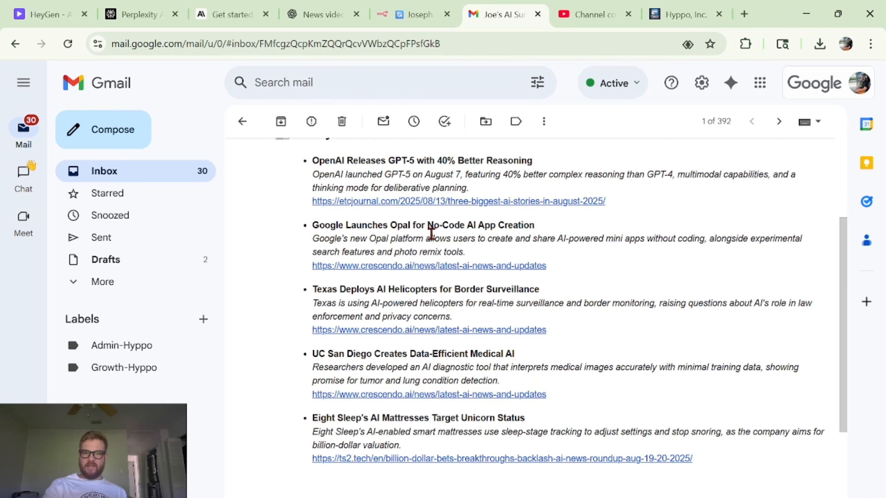
{"action": "double_click", "coordinate": [433, 239]}
{"action": "triple_click", "coordinate": [386, 225]}
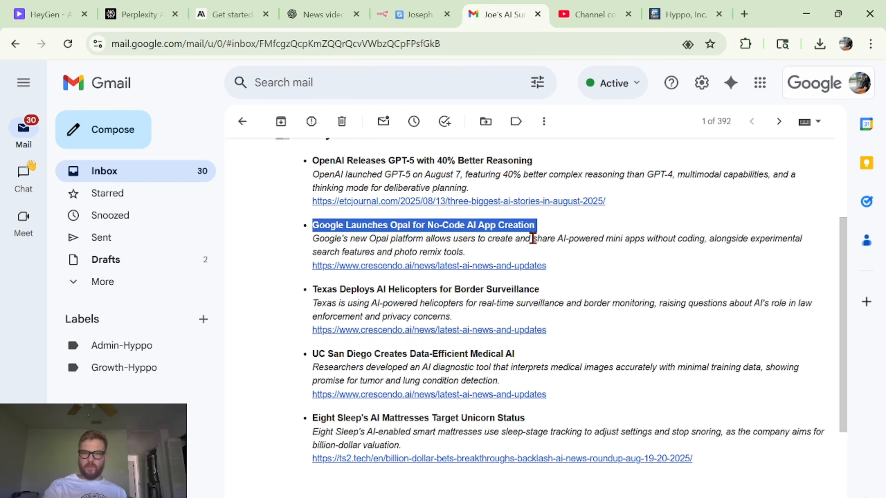
{"action": "triple_click", "coordinate": [436, 290]}
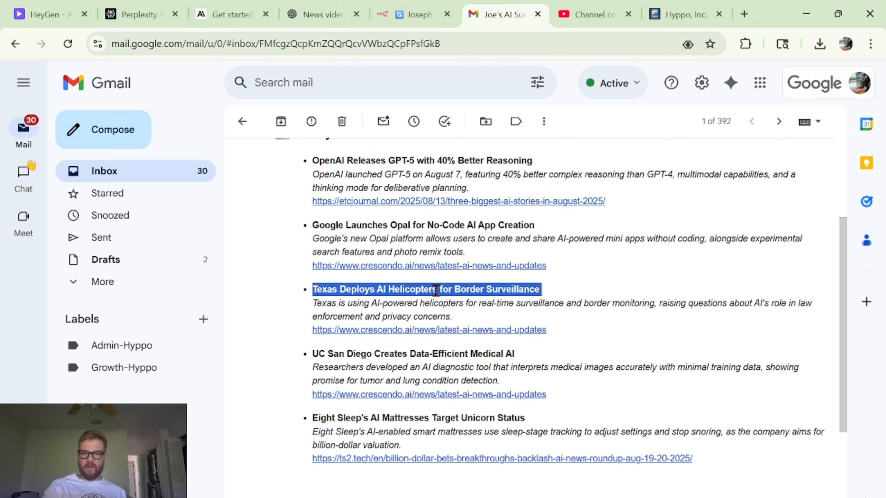
{"action": "left_click", "coordinate": [620, 292]}
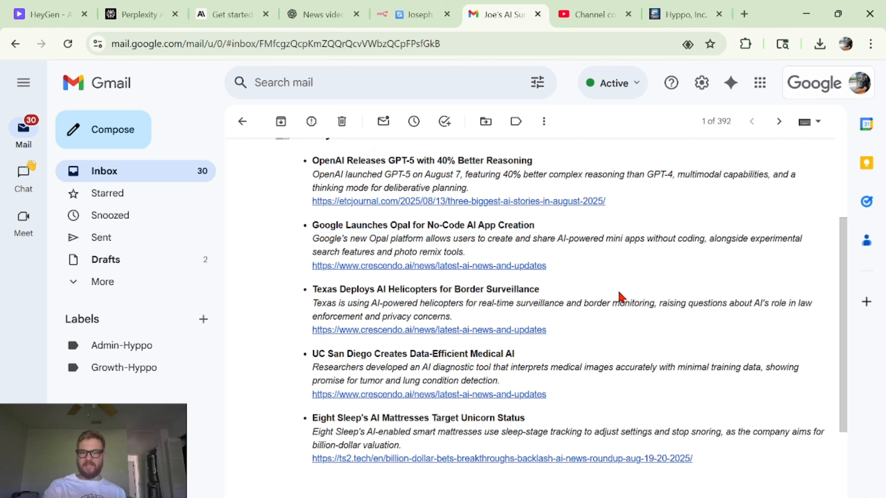
{"action": "triple_click", "coordinate": [396, 354]}
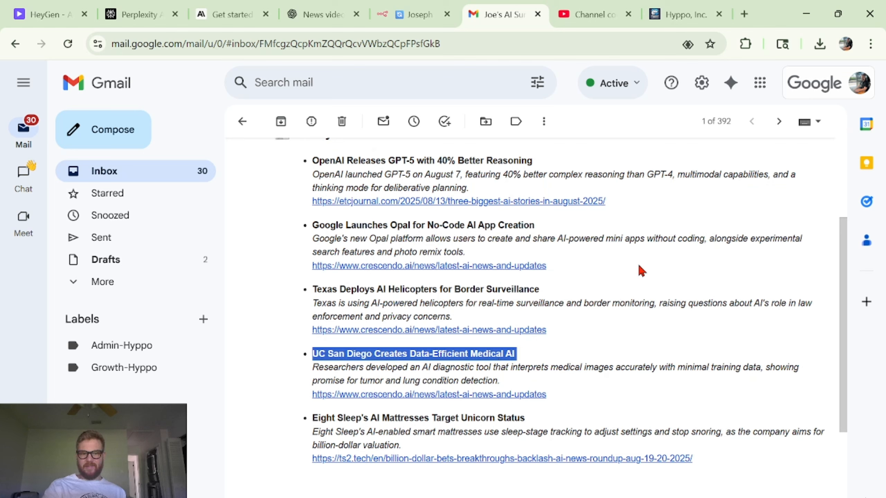
{"action": "left_click", "coordinate": [414, 365]}
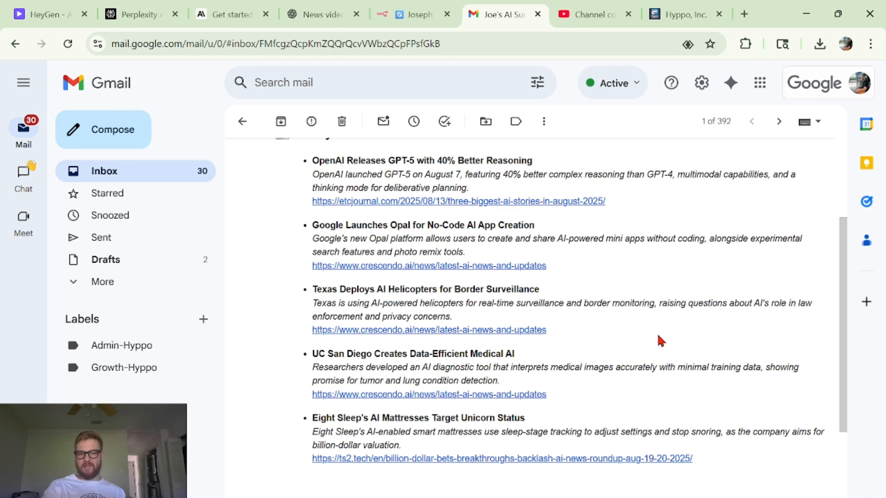
{"action": "scroll", "coordinate": [659, 336], "scroll_direction": "up", "scroll_amount": 1}
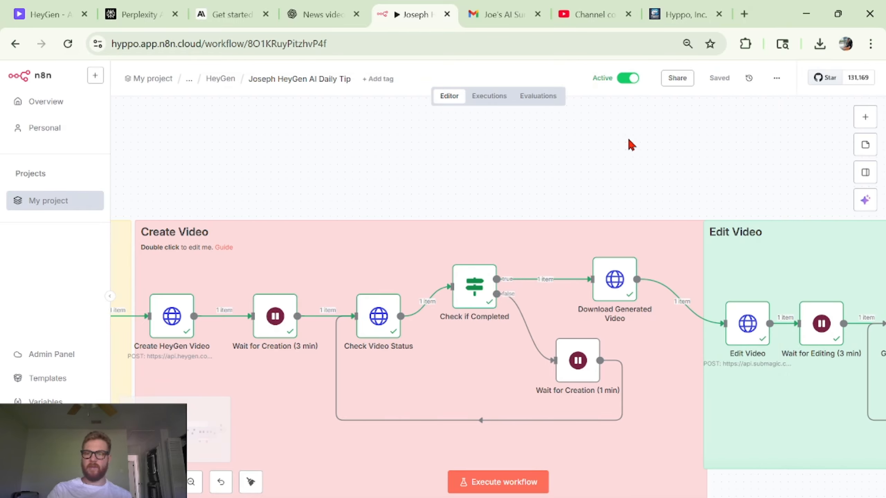
- Open the Check if Edited node and copy the edited video's downloadUrl from its output
{"action": "scroll", "coordinate": [631, 145], "scroll_direction": "right", "scroll_amount": 10}
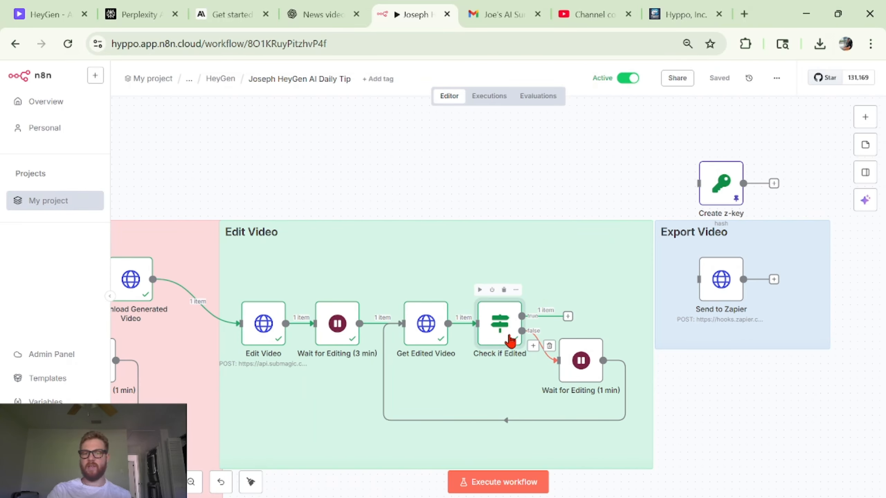
{"action": "double_click", "coordinate": [510, 340]}
{"action": "triple_click", "coordinate": [751, 250]}
{"action": "key", "text": "ctrl+c"}
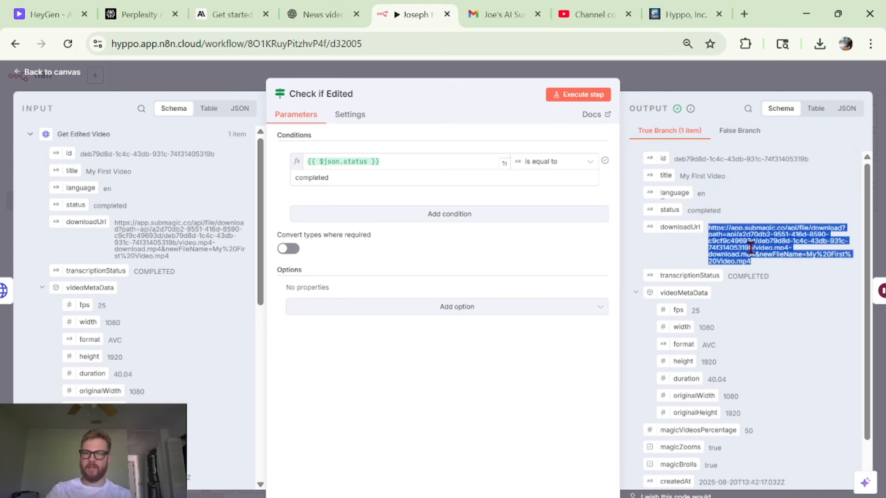
- Open the copied download URL in a new tab and open the downloaded video
{"action": "left_click", "coordinate": [745, 11]}
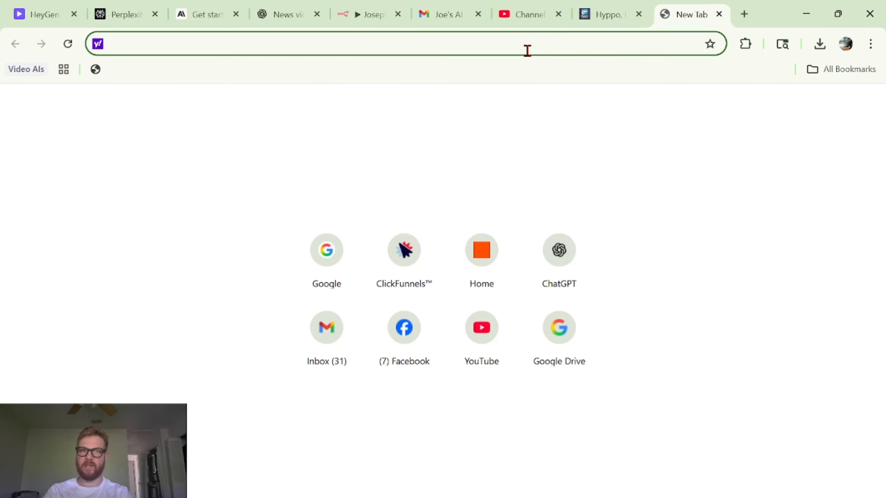
{"action": "key", "text": "ctrl+v"}
{"action": "key", "text": "Return"}
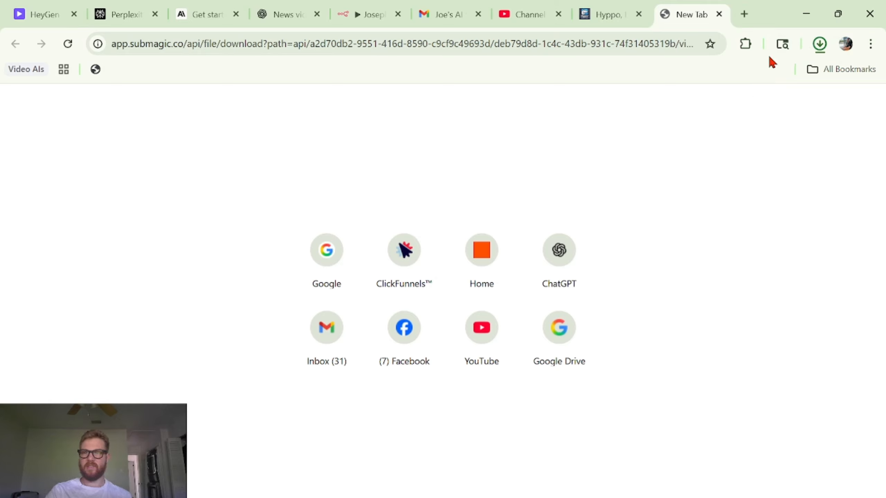
{"action": "left_click", "coordinate": [707, 71]}
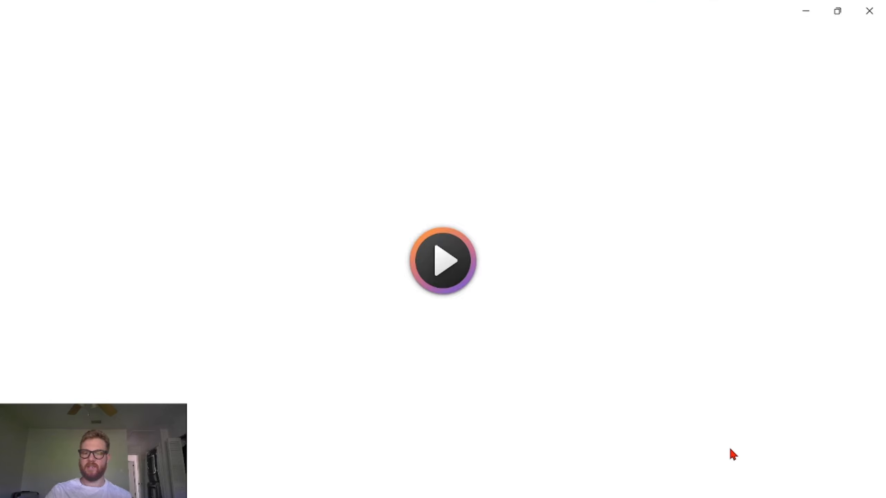